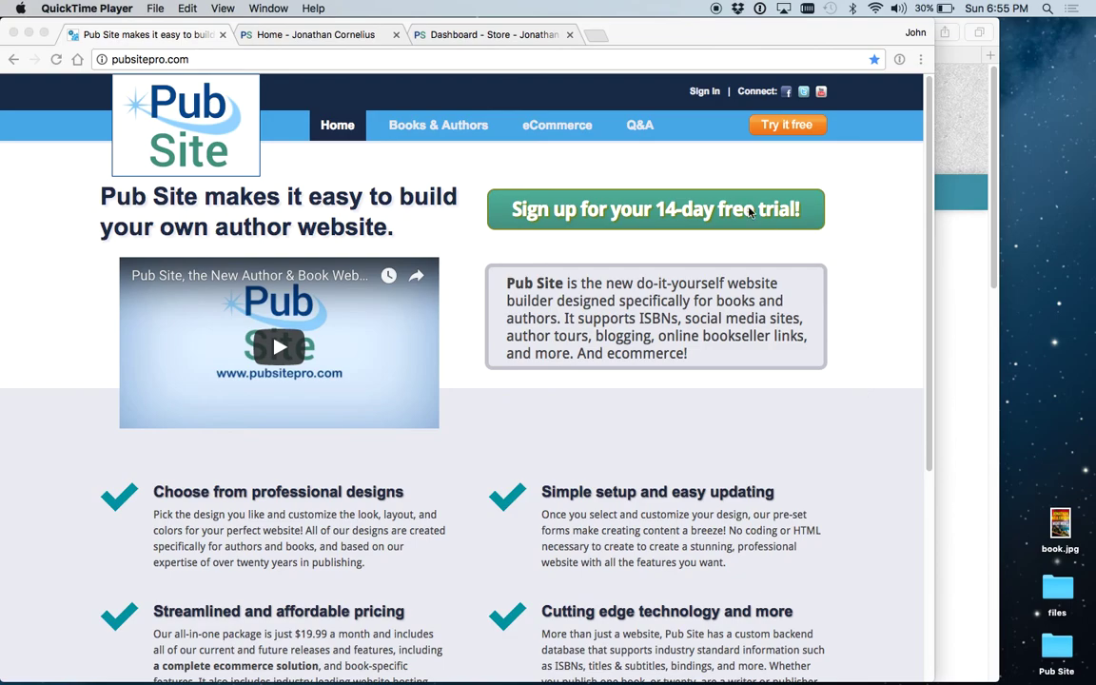
Step: Look over the website dashboard and open the management page for the site's pages and navigation
left_click(519, 38)
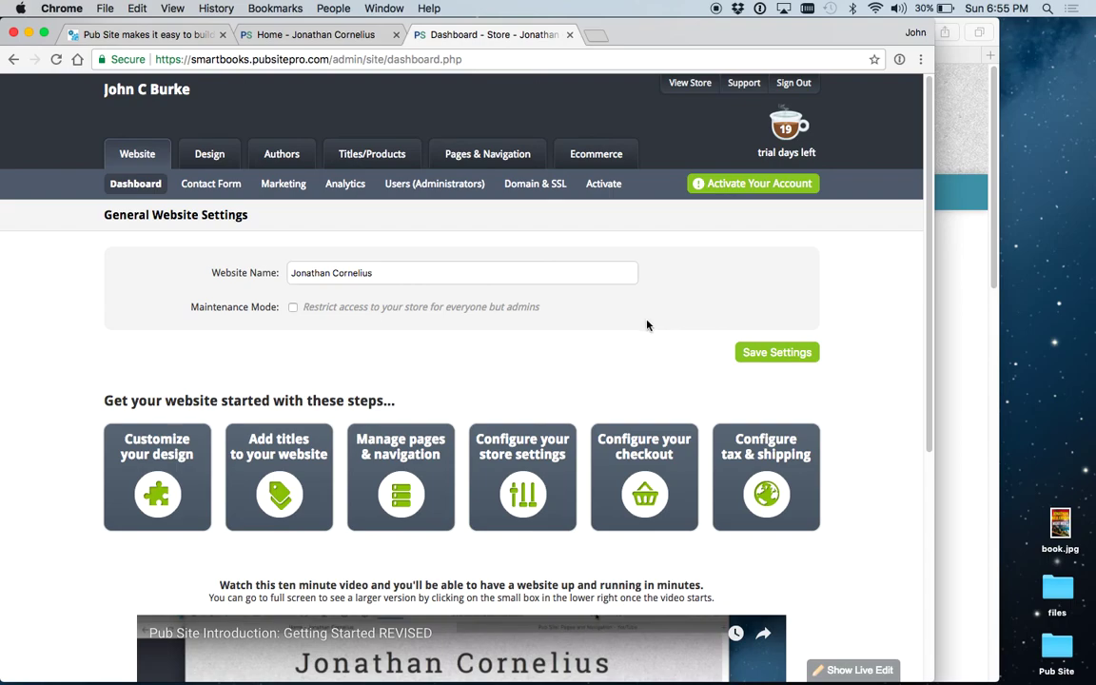
scroll(88, 372, "down", 5)
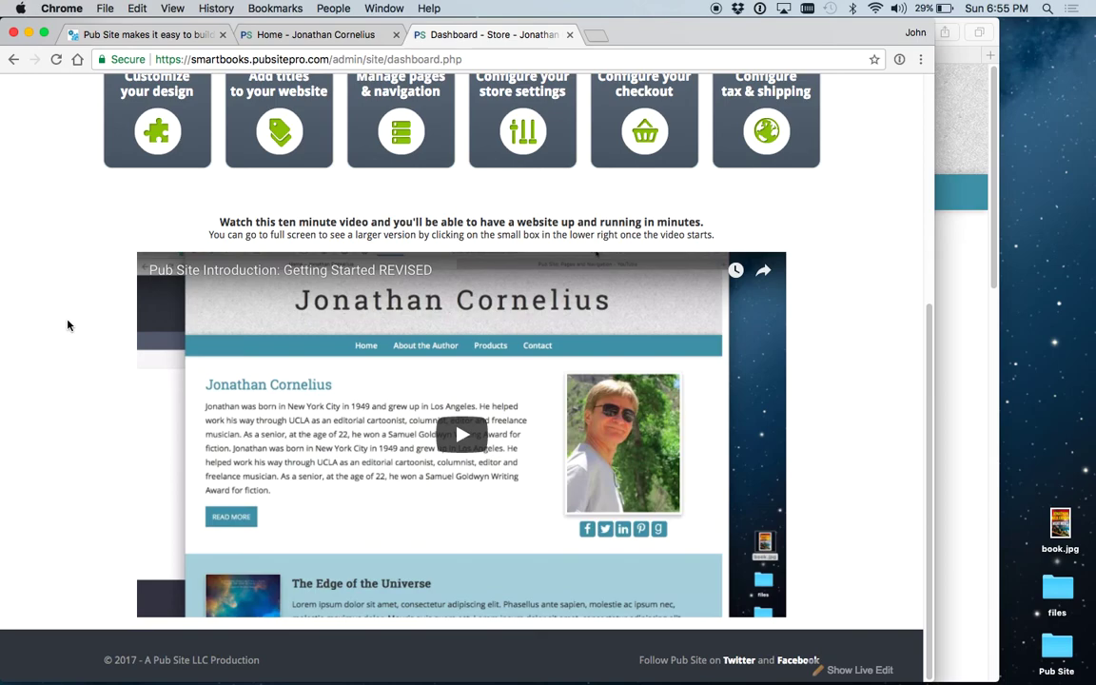
scroll(68, 325, "up", 1)
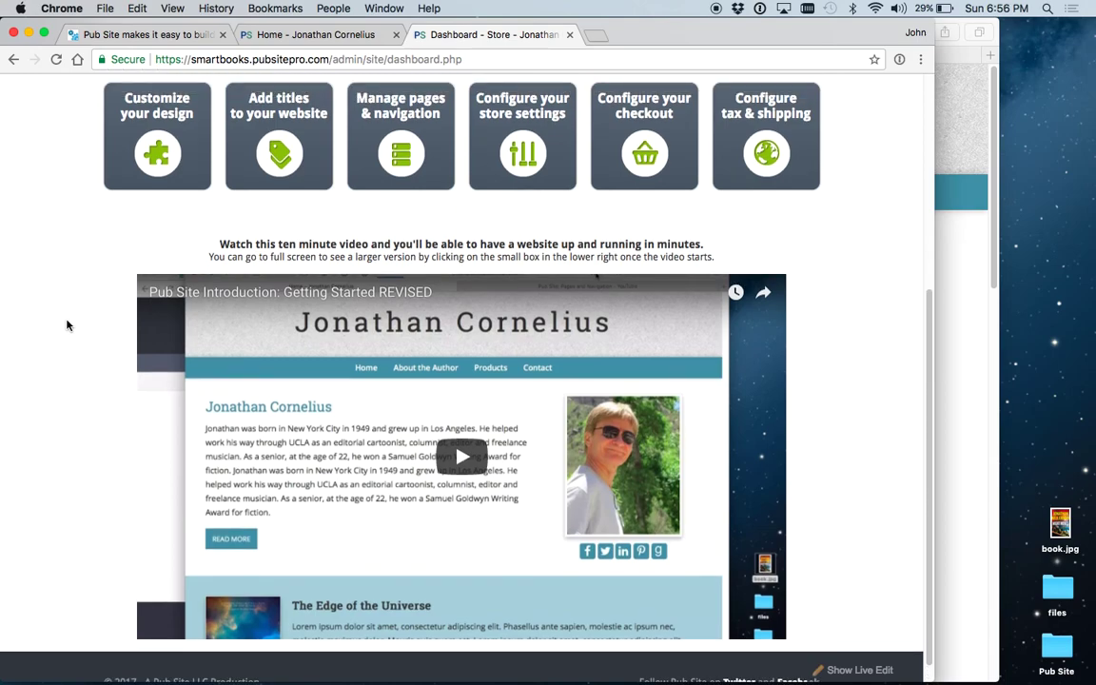
scroll(66, 325, "up", 5)
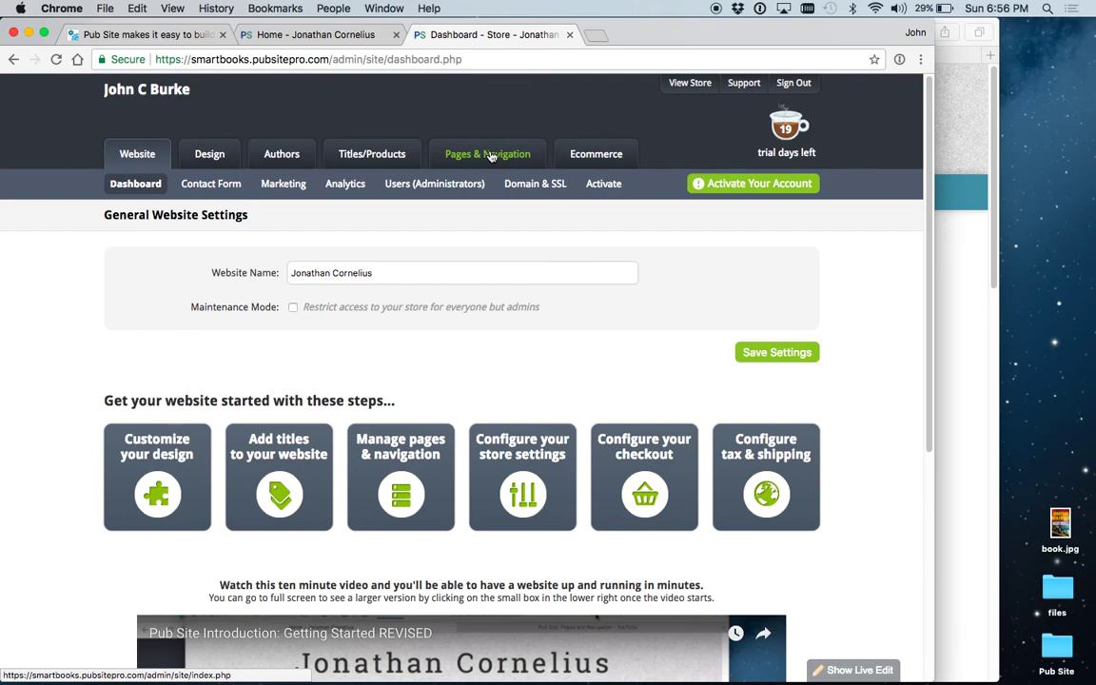
left_click(489, 155)
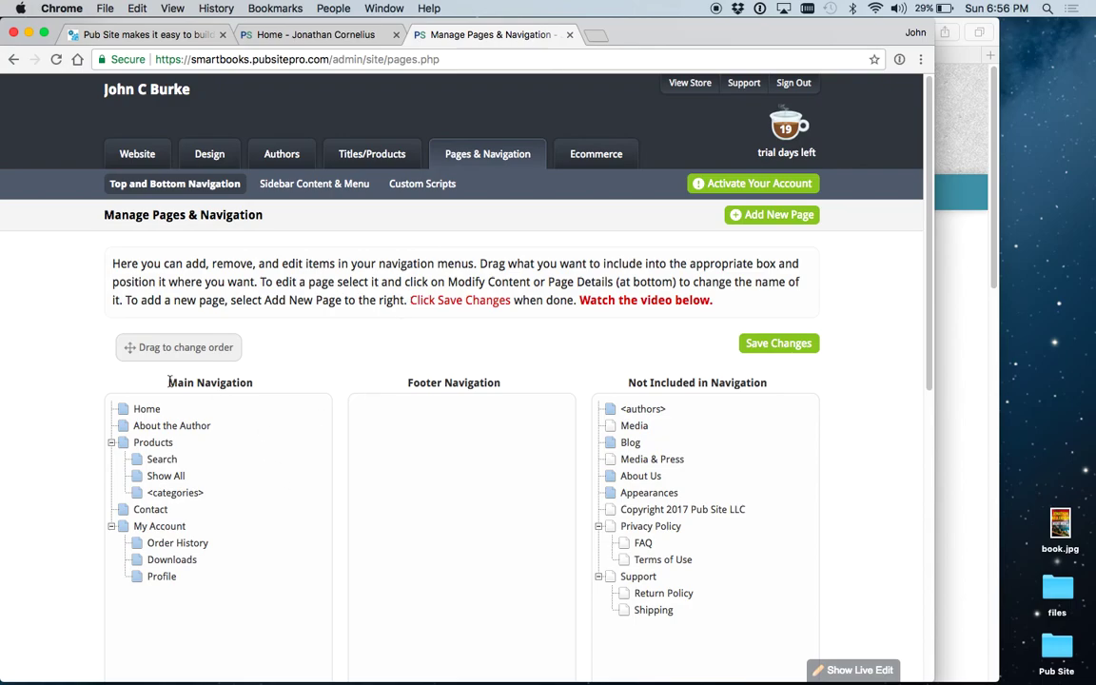
Step: Move My Account with its subpages out of Main Navigation to under Support in Not Included in Navigation, and save the changes
left_click_drag(167, 382, 254, 382)
left_click(254, 384)
left_click(122, 525)
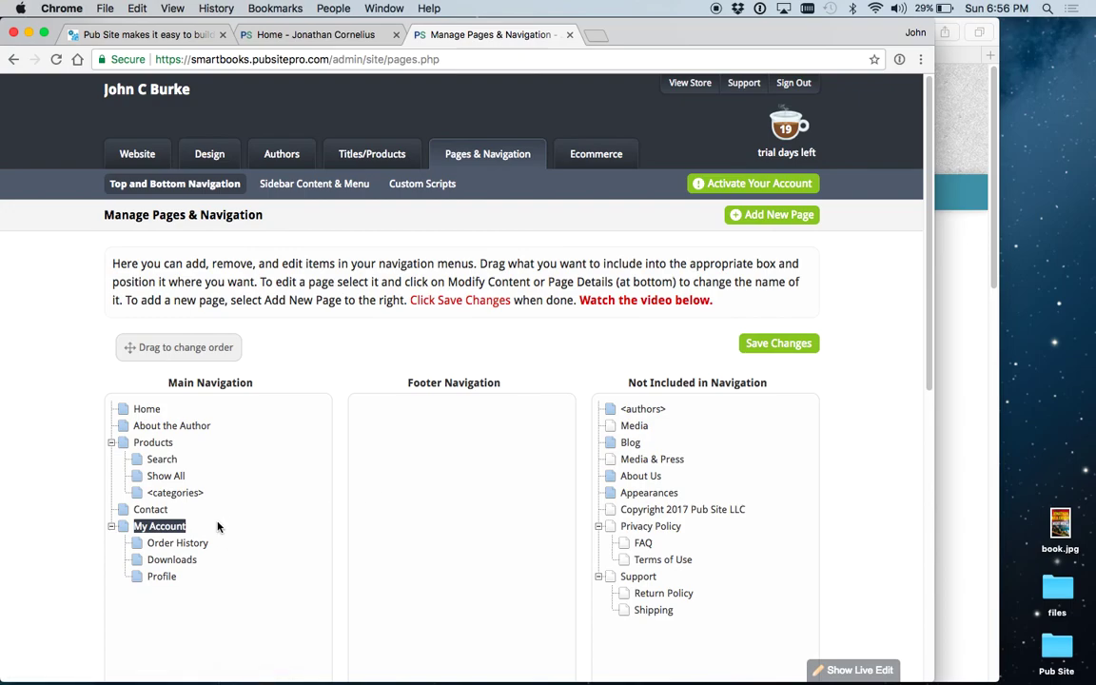
left_click(129, 527)
left_click_drag(130, 527, 627, 614)
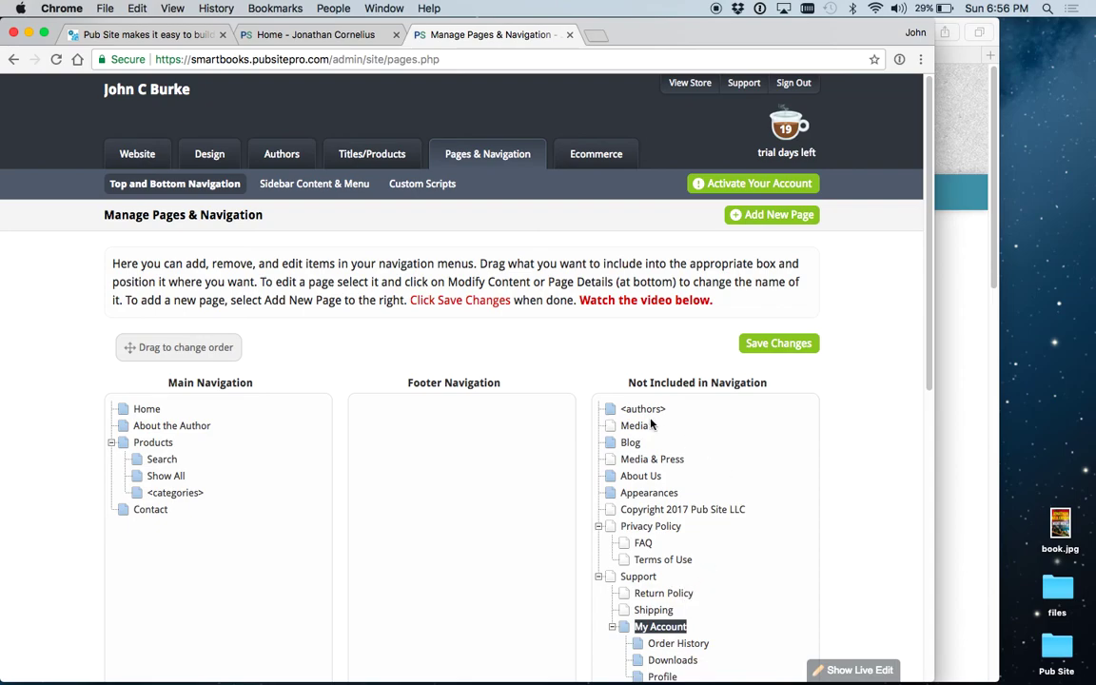
left_click(770, 344)
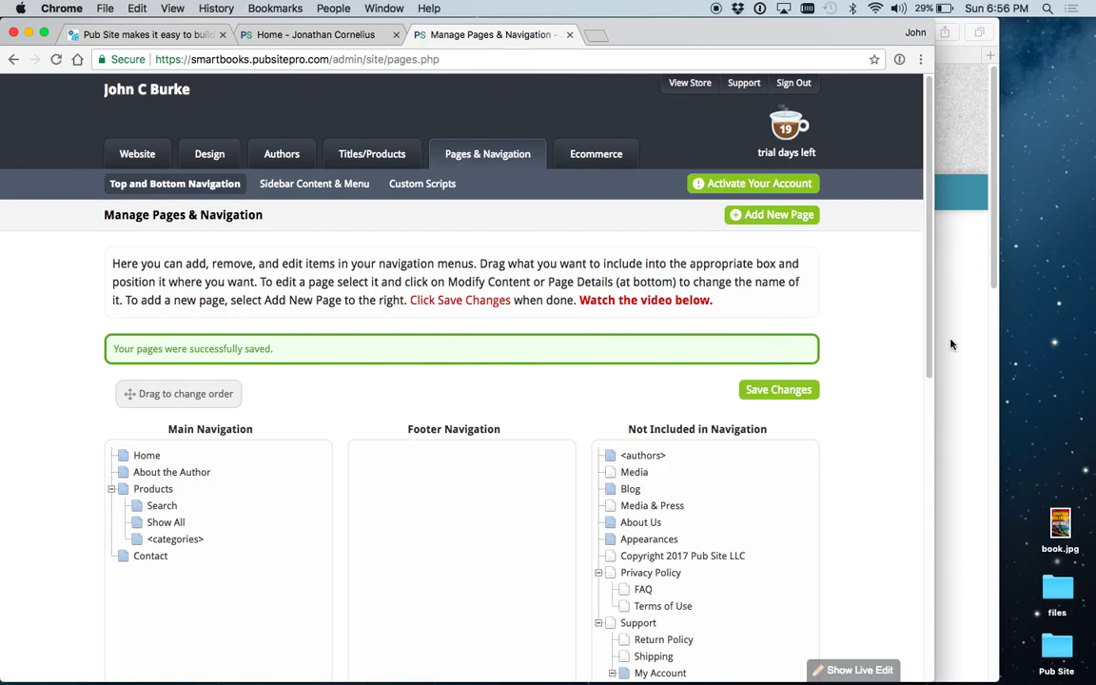
Step: Switch to Safari, open the live site's Home page and inspect the Products submenu
left_click(952, 345)
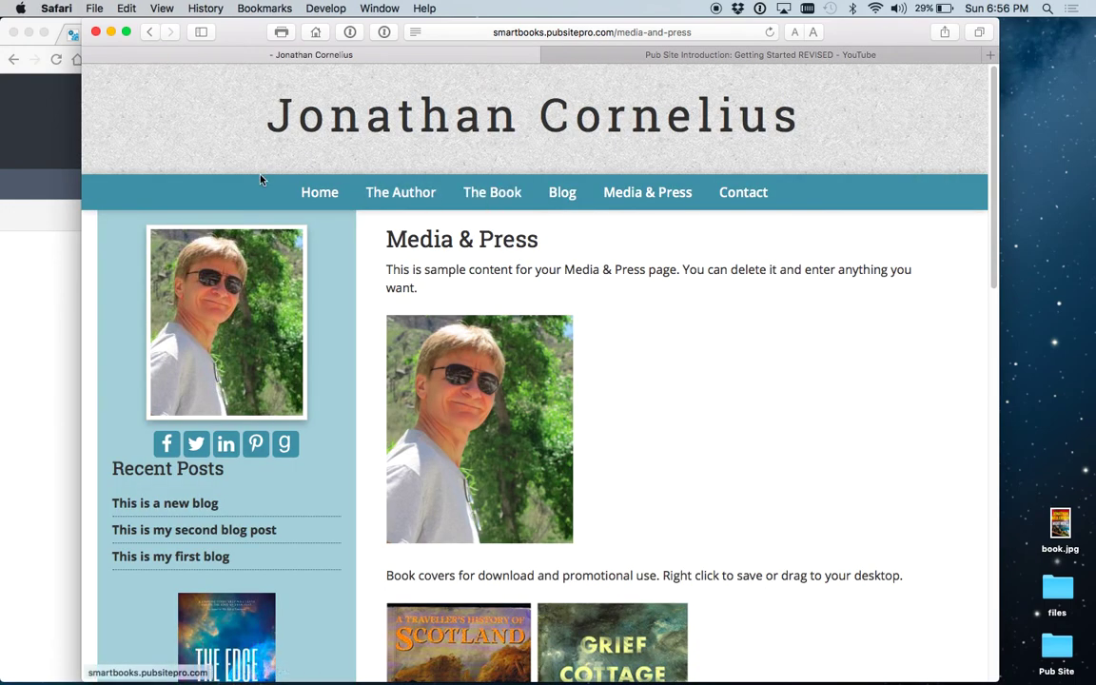
left_click(319, 193)
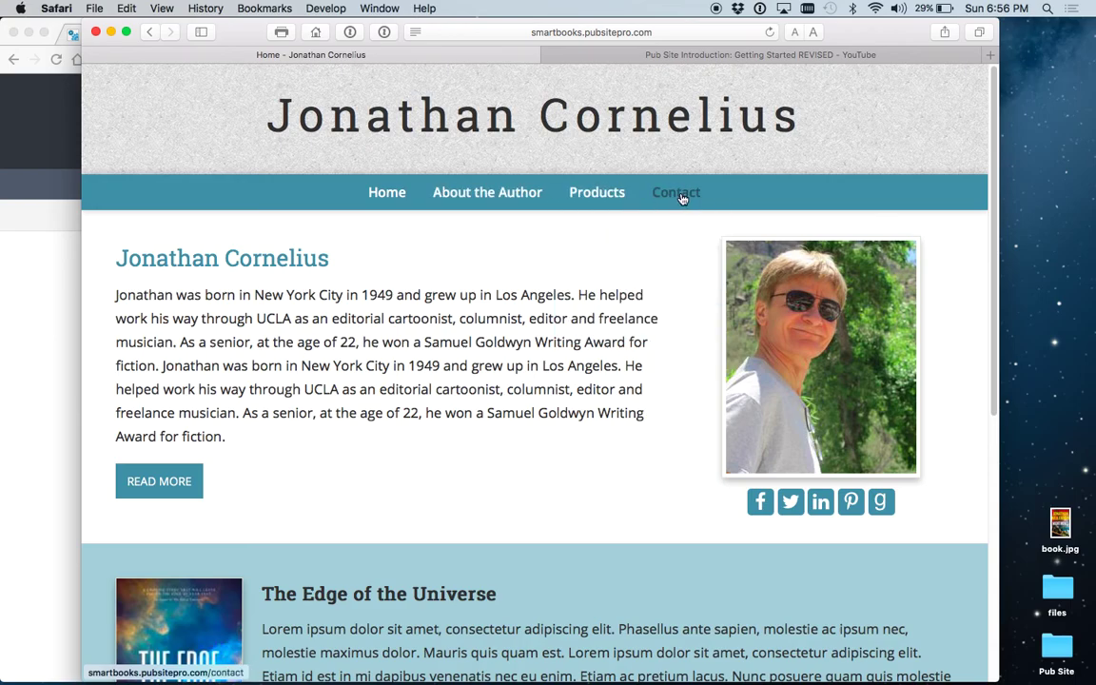
mouse_move(590, 196)
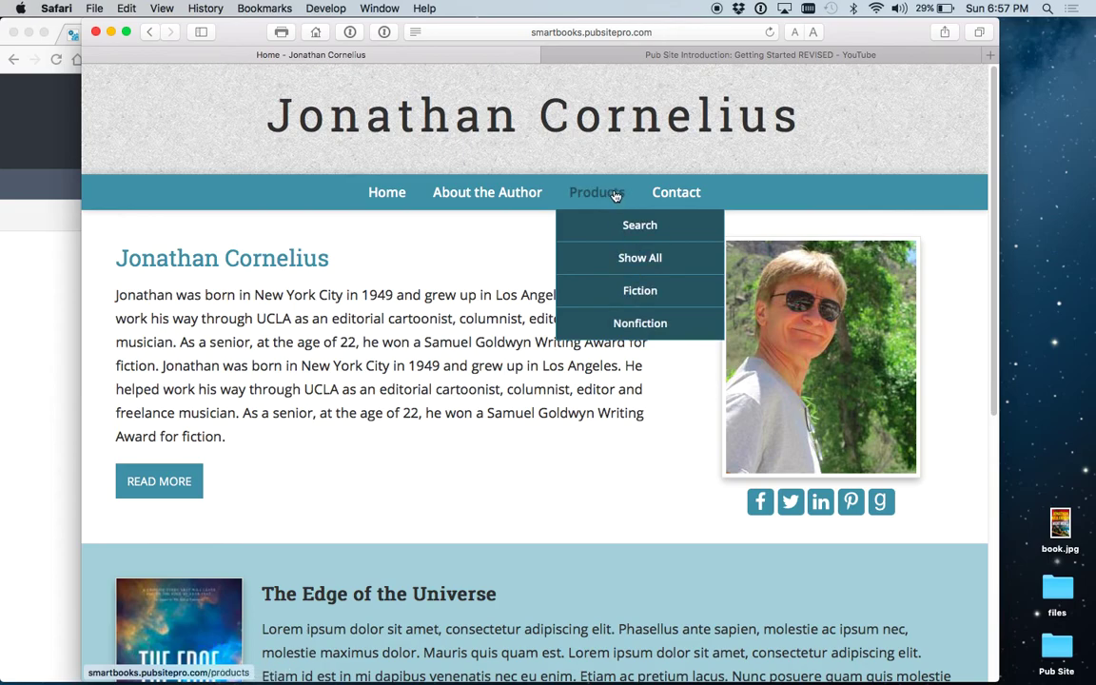
Step: In Chrome, rename the About the Author page in Main Navigation as The Author and save the navigation changes
left_click(40, 255)
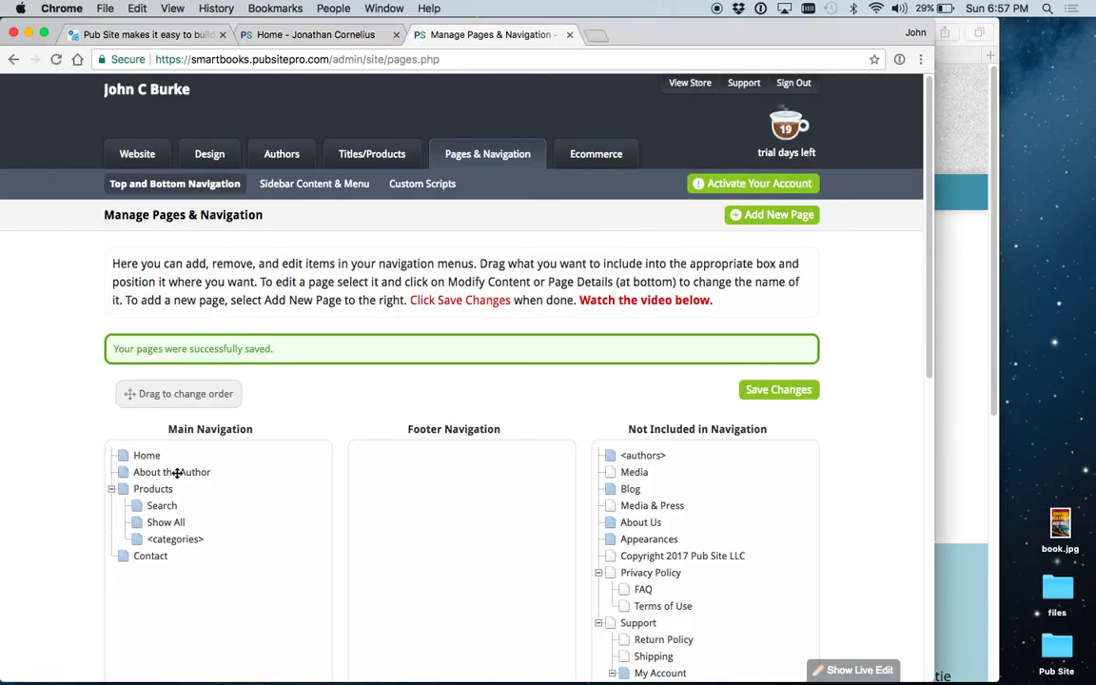
scroll(74, 401, "down", 3)
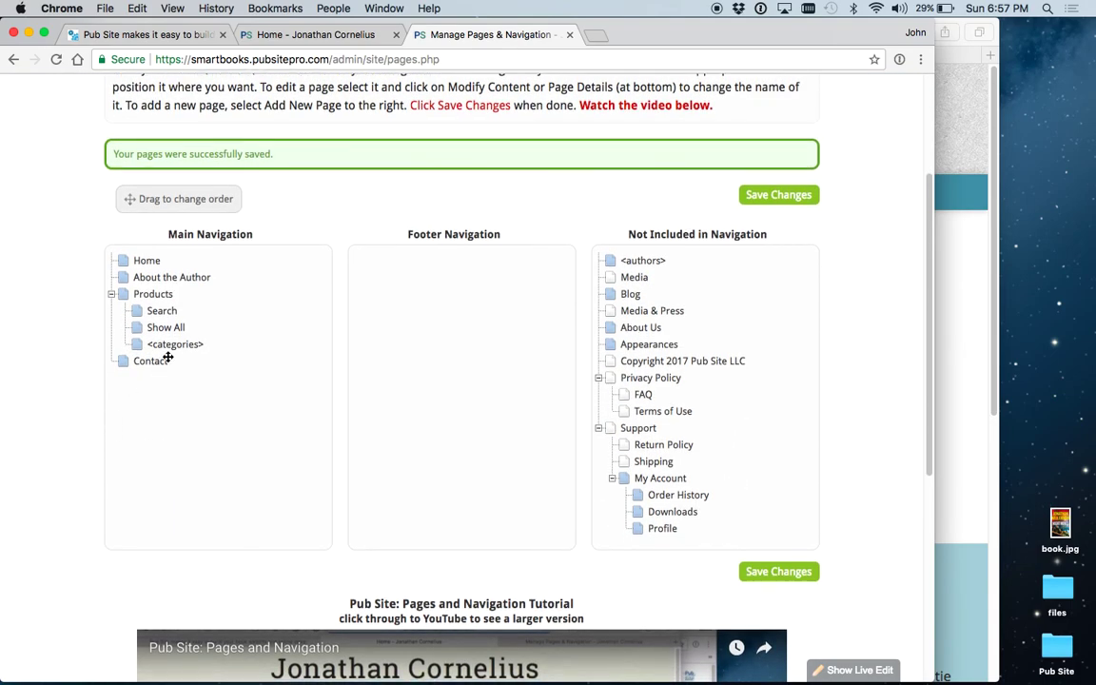
left_click(160, 275)
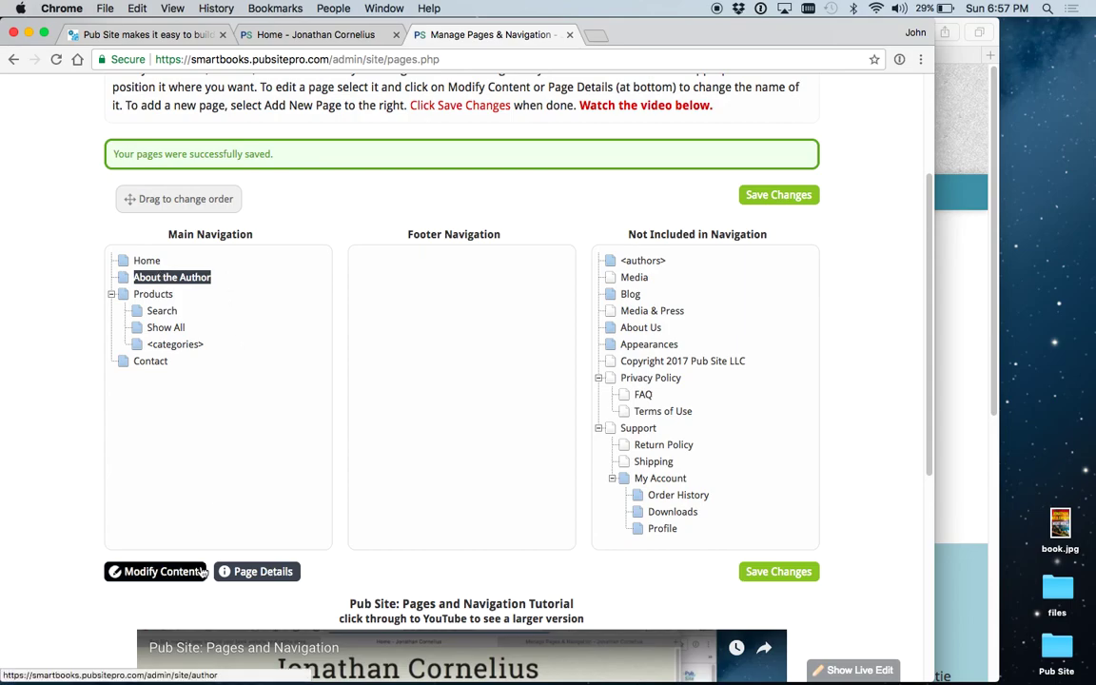
left_click(242, 569)
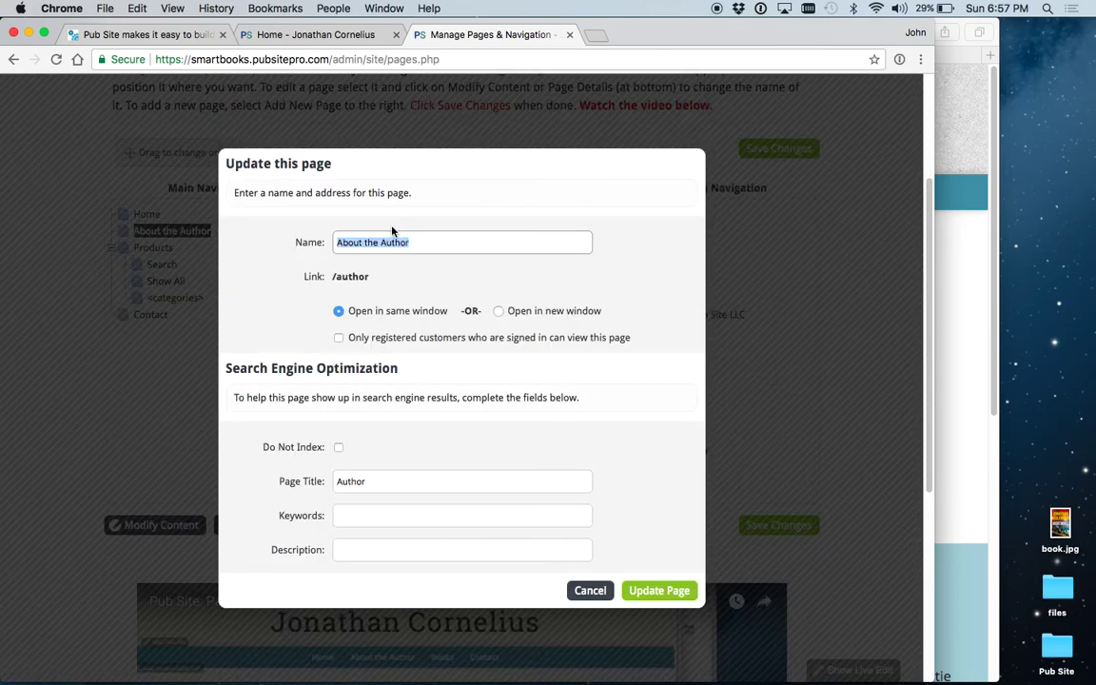
left_click(367, 244)
left_click_drag(365, 243, 285, 232)
type("T")
key("Delete")
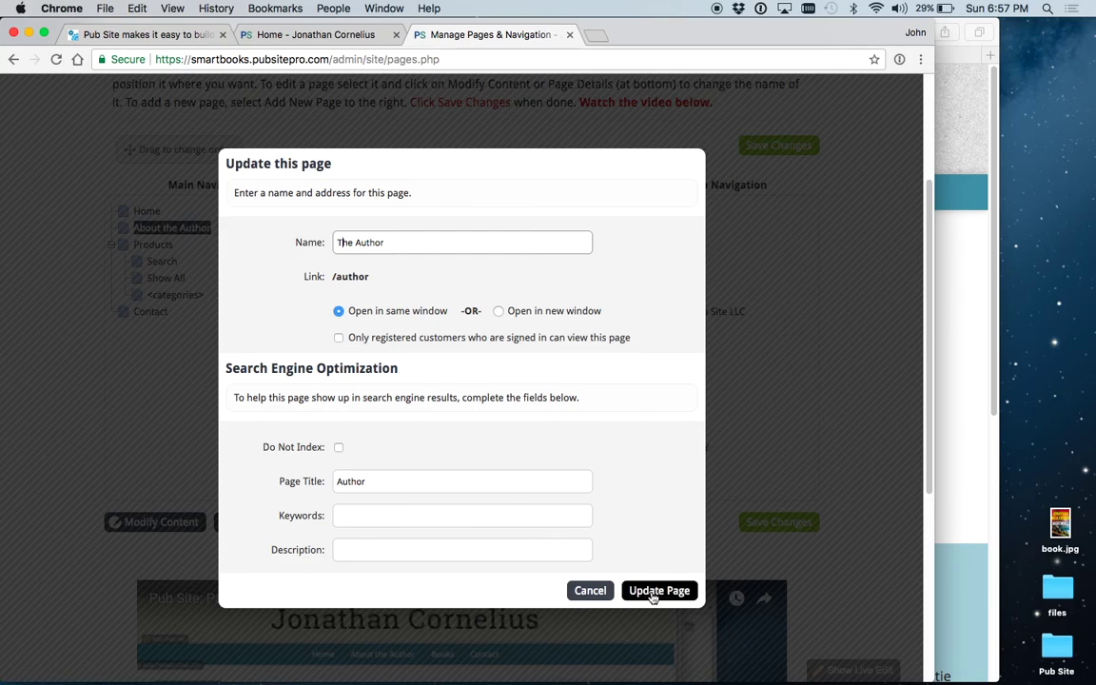
left_click(653, 591)
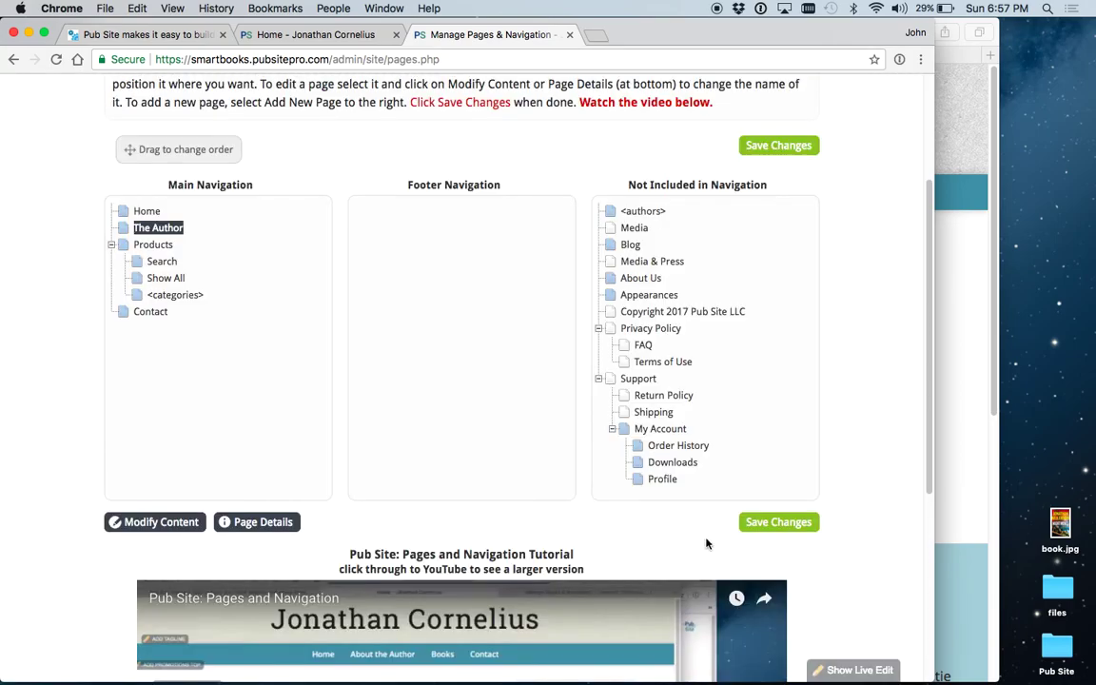
left_click(772, 521)
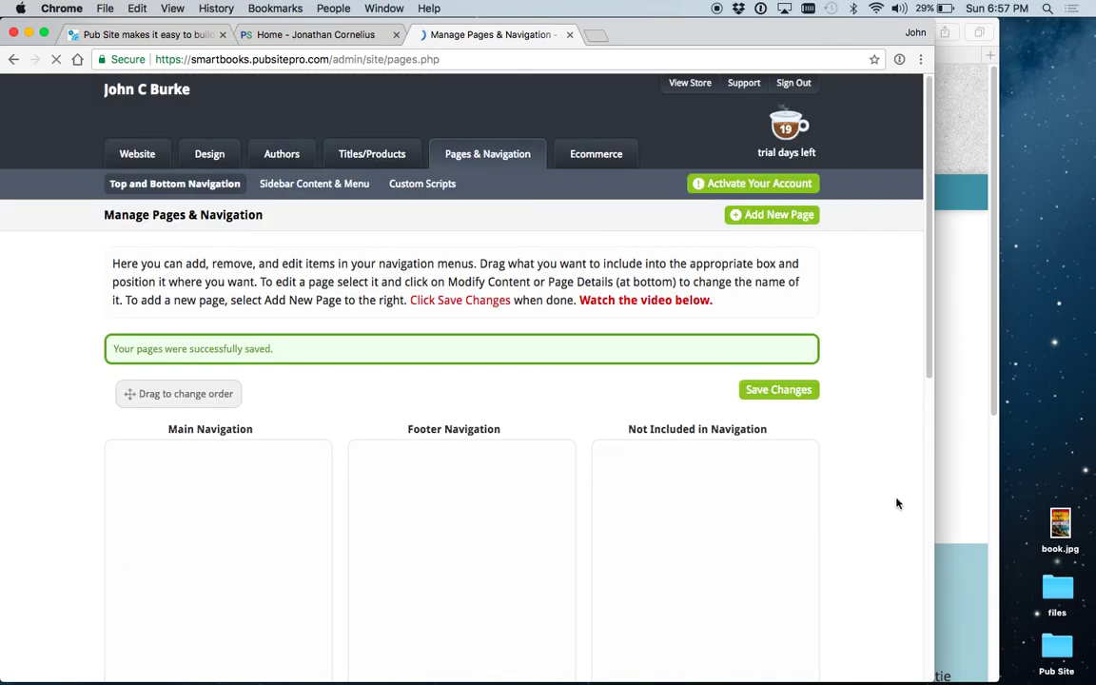
Step: Reload the live site in Safari to check the author page's menu name, and return to the page manager in Chrome
left_click(956, 499)
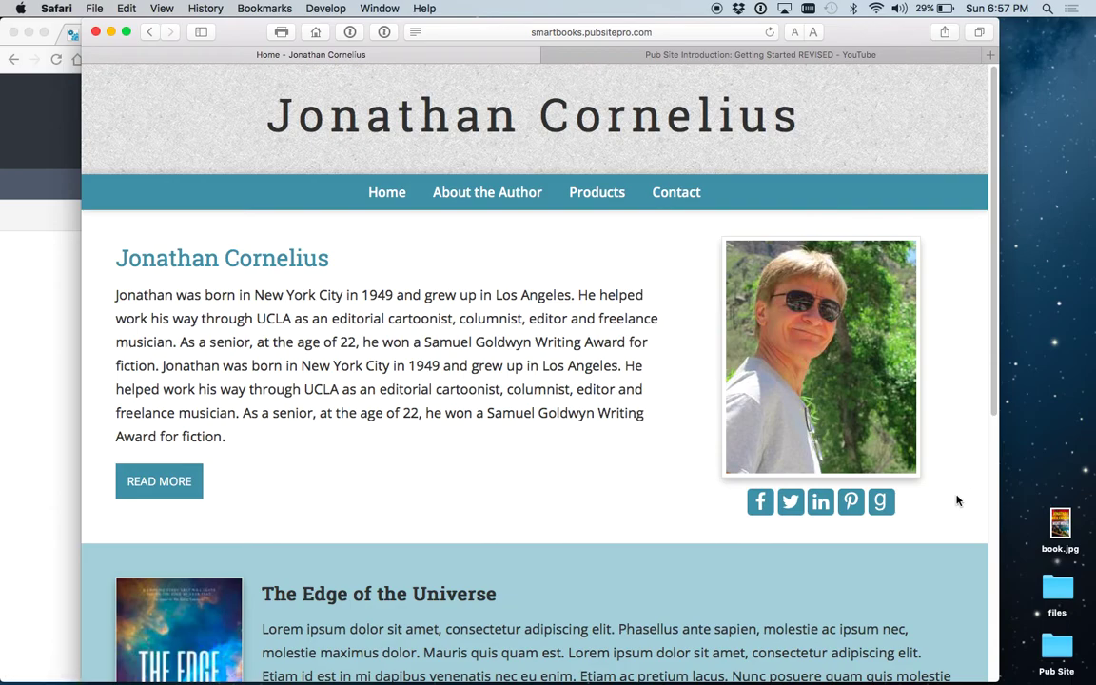
left_click(769, 31)
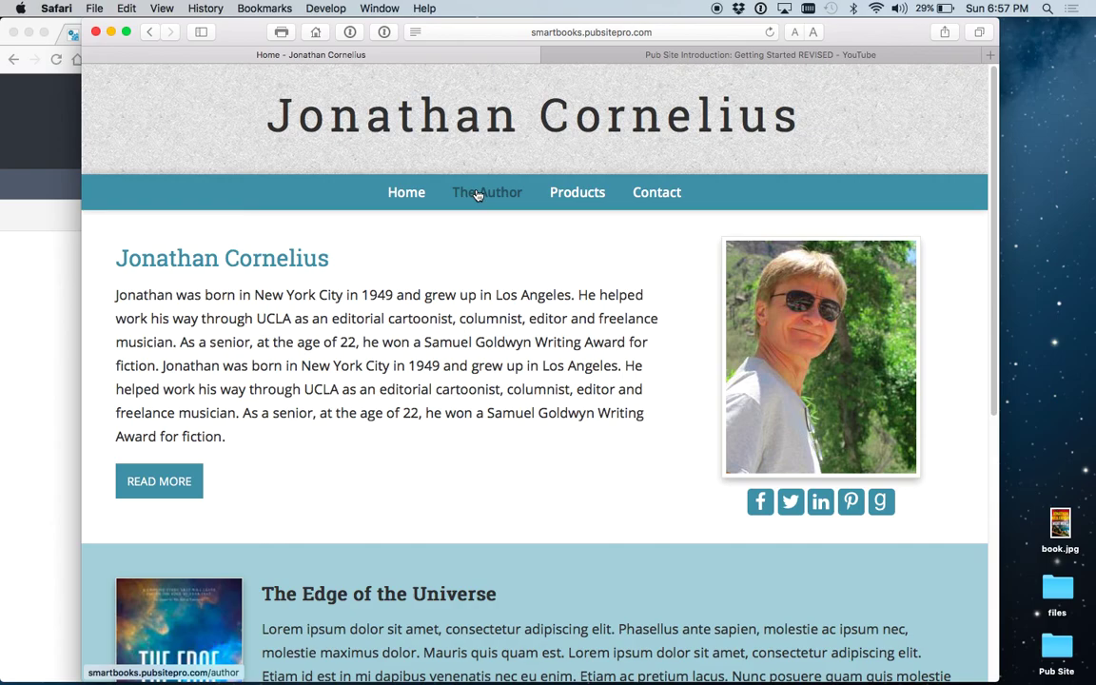
left_click(21, 275)
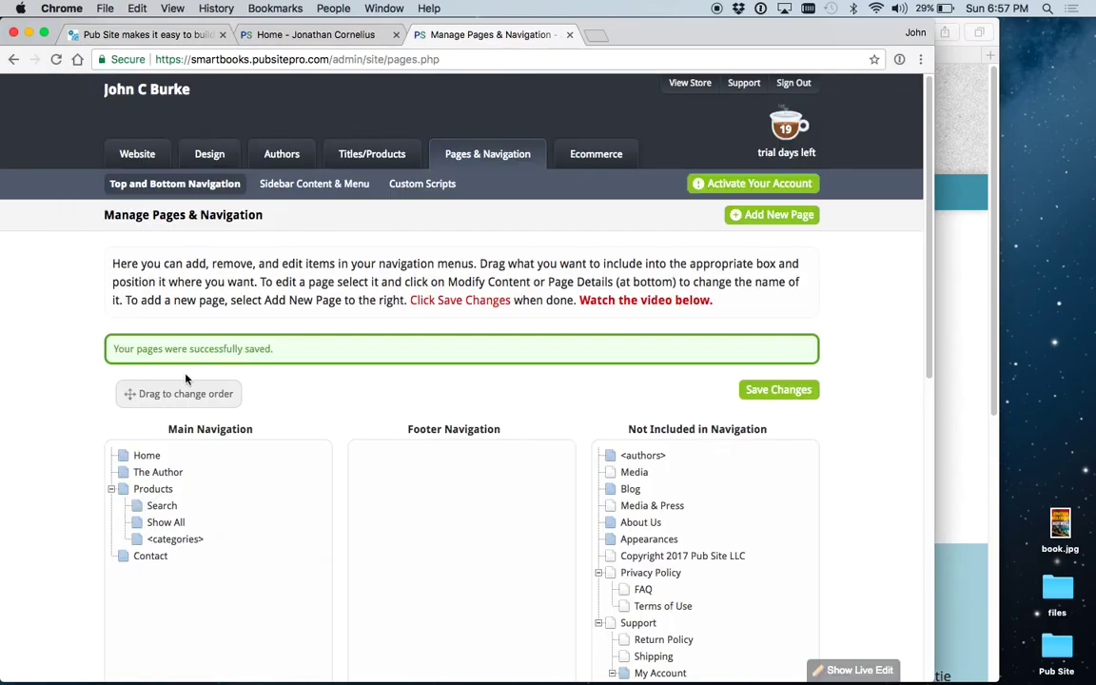
Step: Move the Blog page from Not Included in Navigation to Main Navigation between The Author and Products, and save the changes
scroll(850, 446, "down", 1)
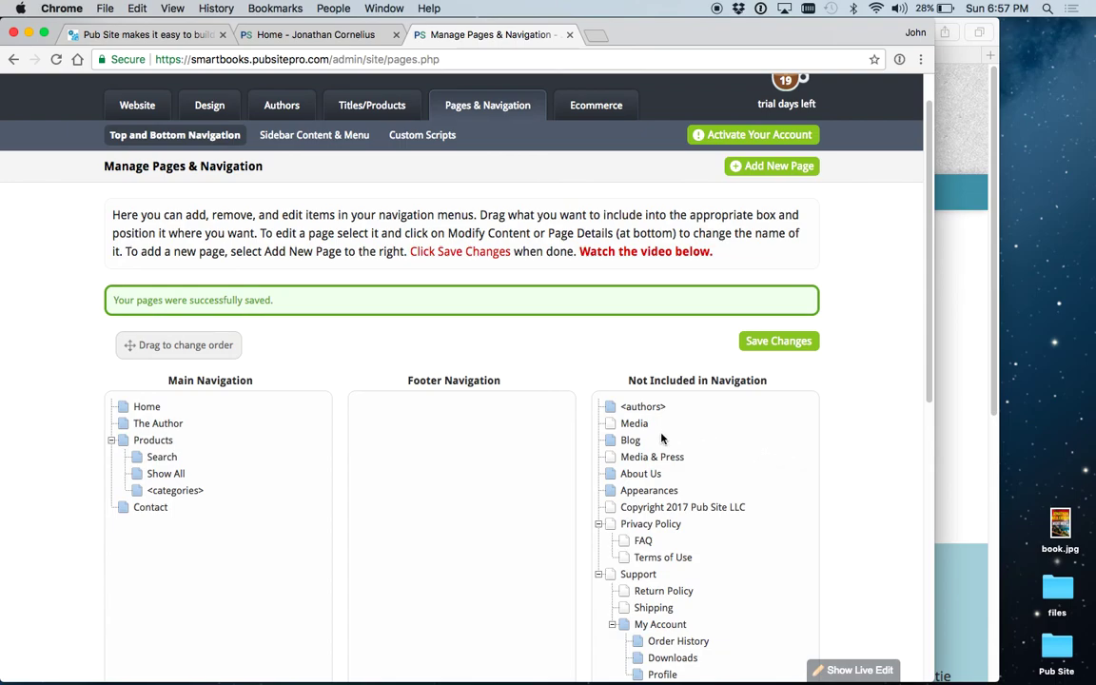
left_click(610, 440)
left_click_drag(610, 440, 254, 436)
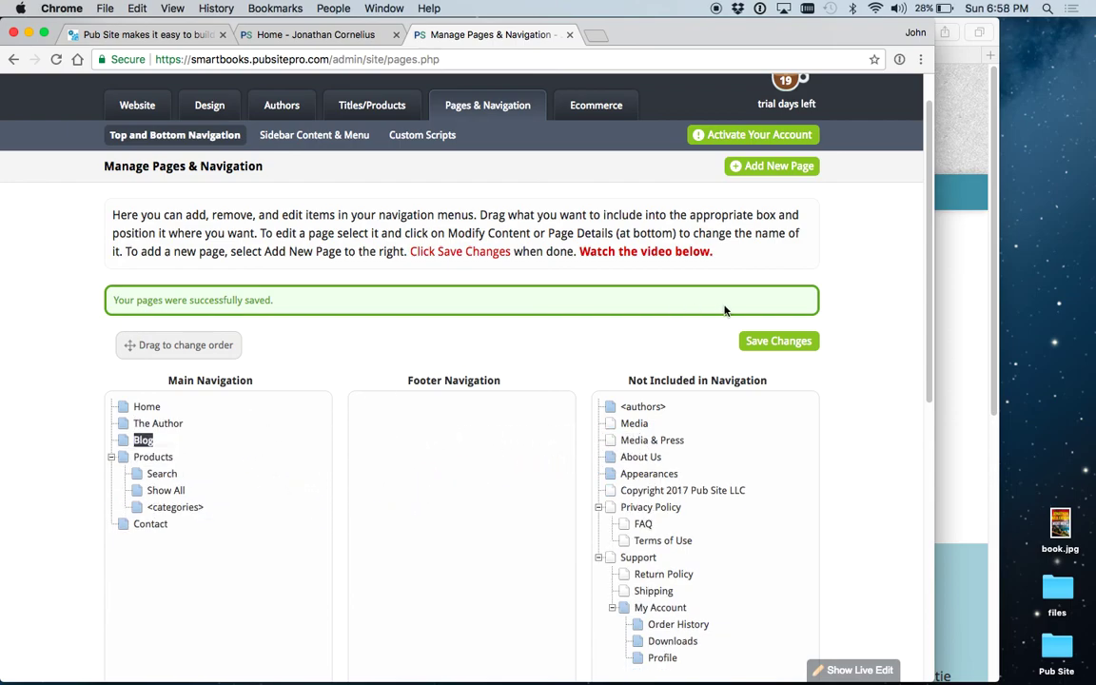
left_click(801, 344)
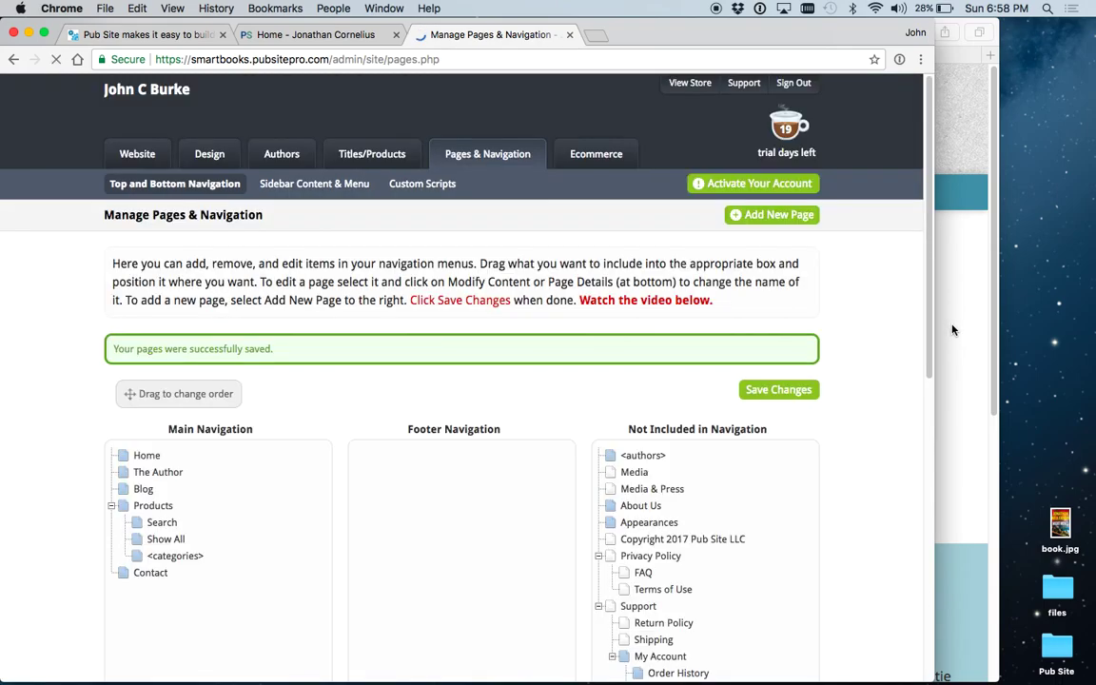
Step: Reload the live site in Safari and view its Blog page, returning to the page manager in Chrome
left_click(947, 324)
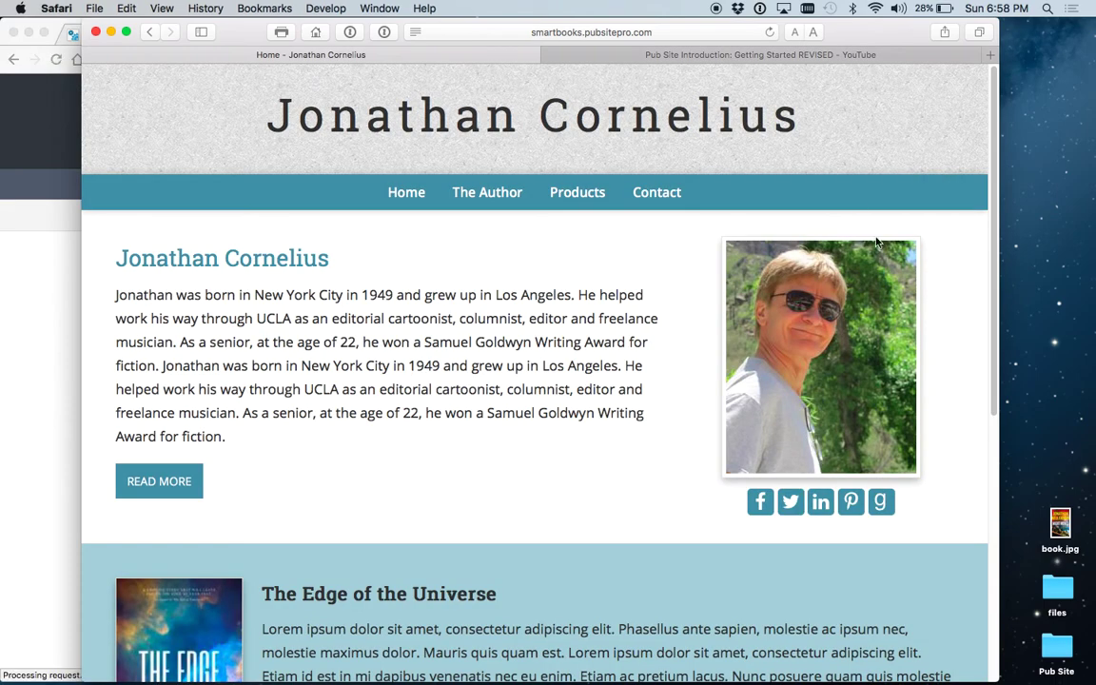
left_click(769, 33)
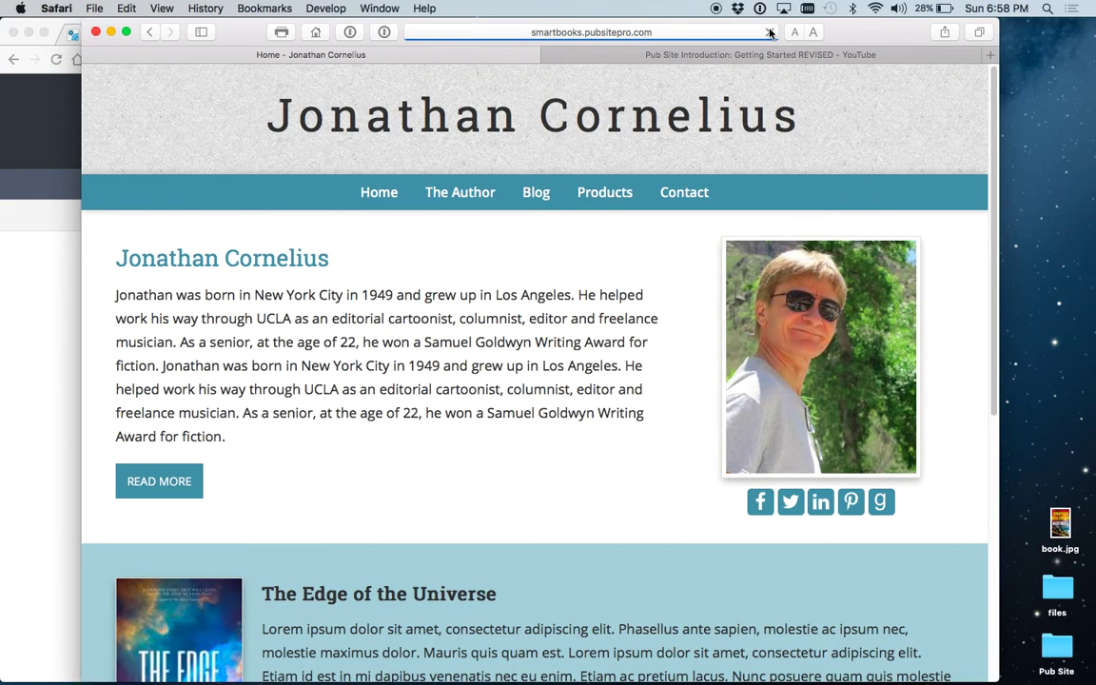
left_click(535, 194)
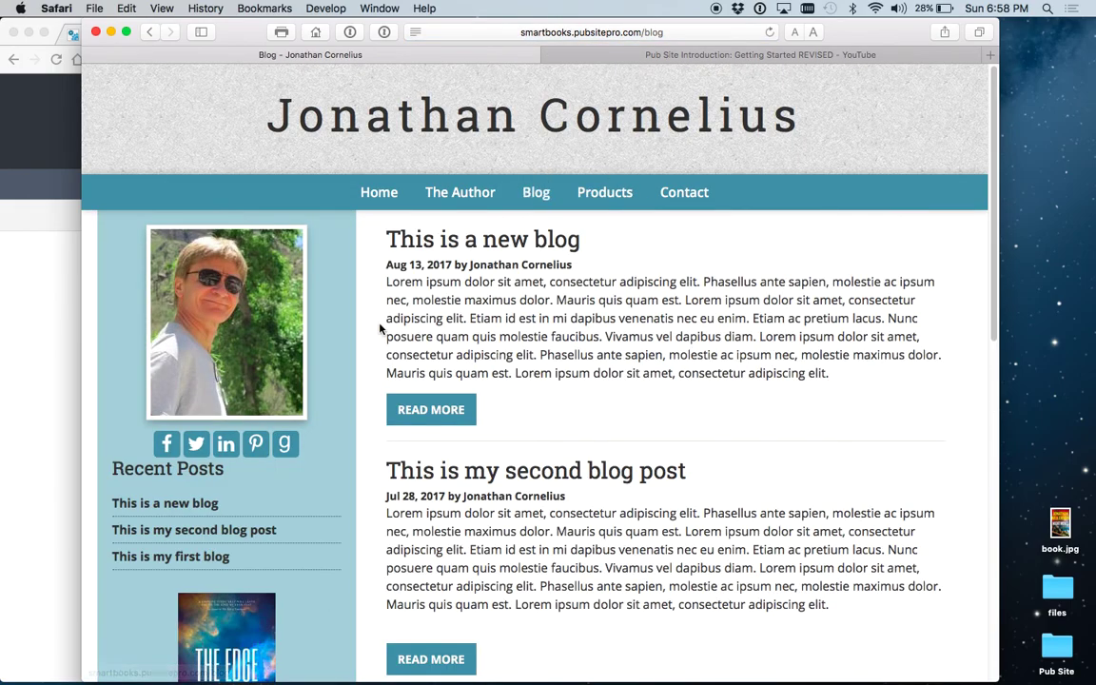
left_click(62, 398)
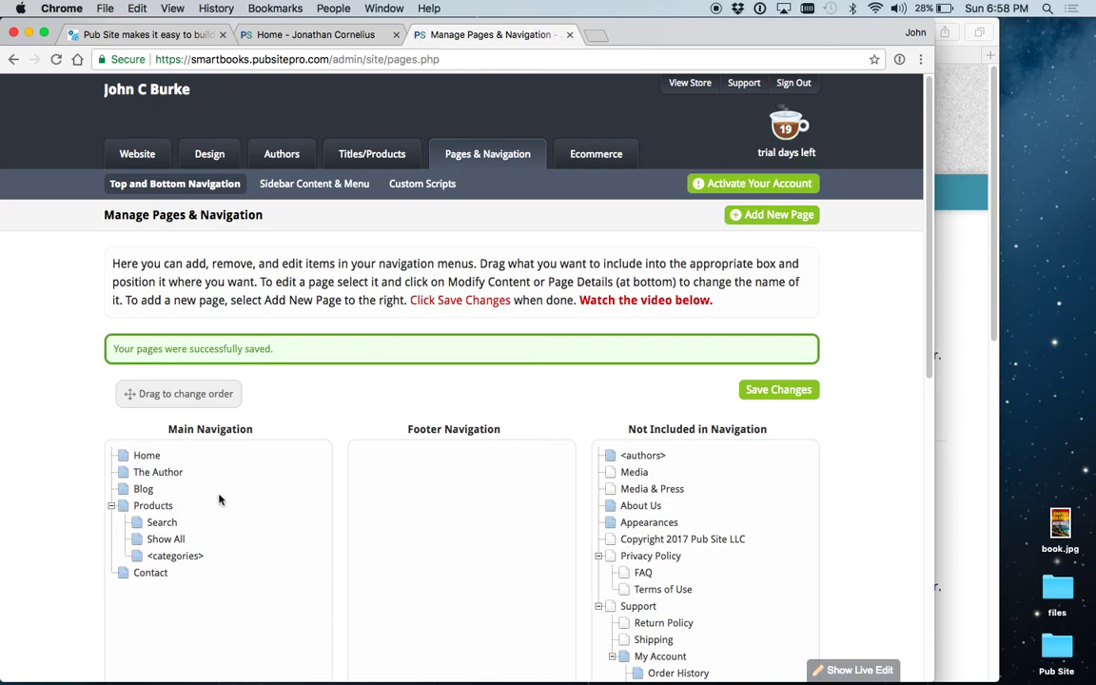
Step: In Safari, open the live site's Show All page under Products and look through the listed books
left_click(980, 392)
mouse_move(613, 197)
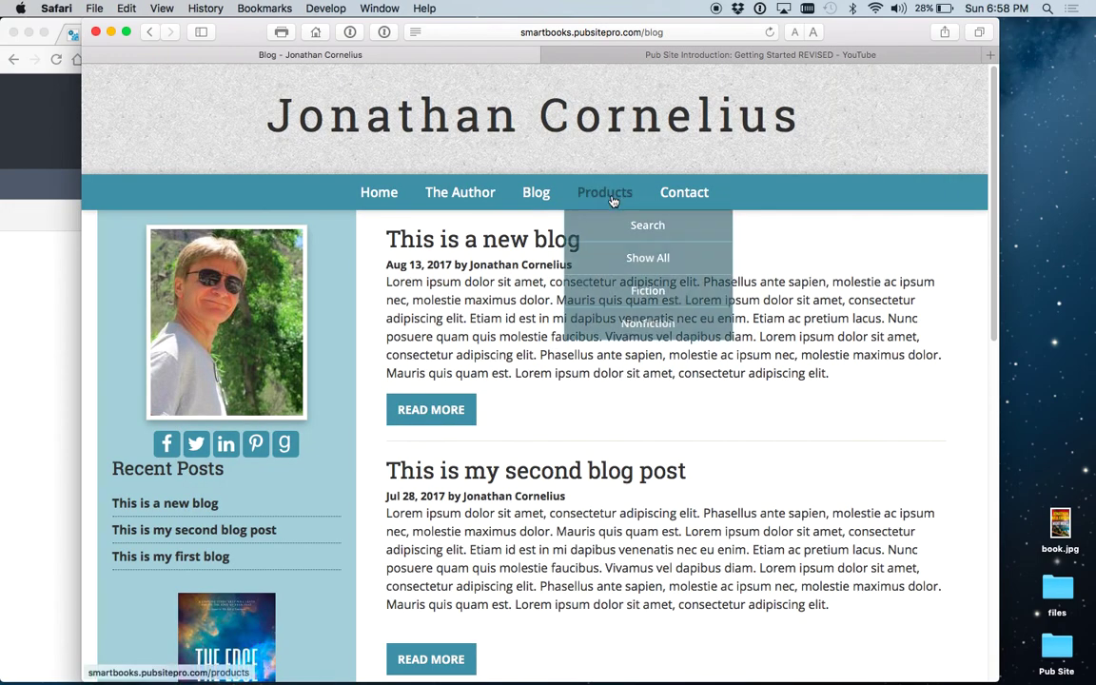
left_click(635, 269)
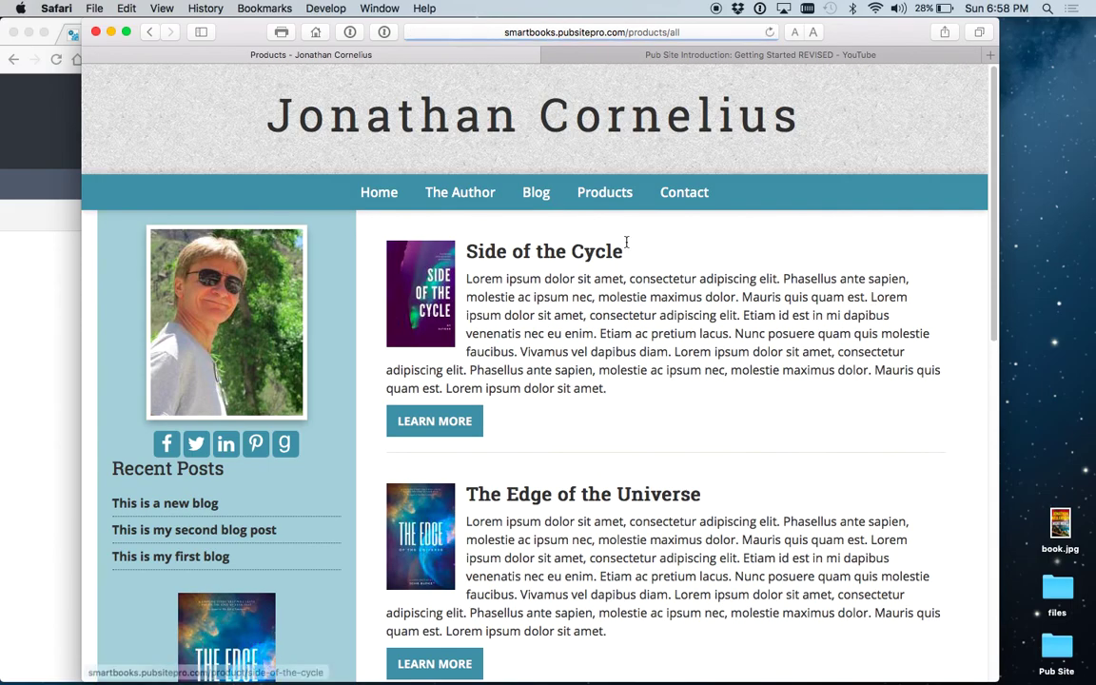
scroll(636, 343, "down", 10)
scroll(636, 342, "up", 5)
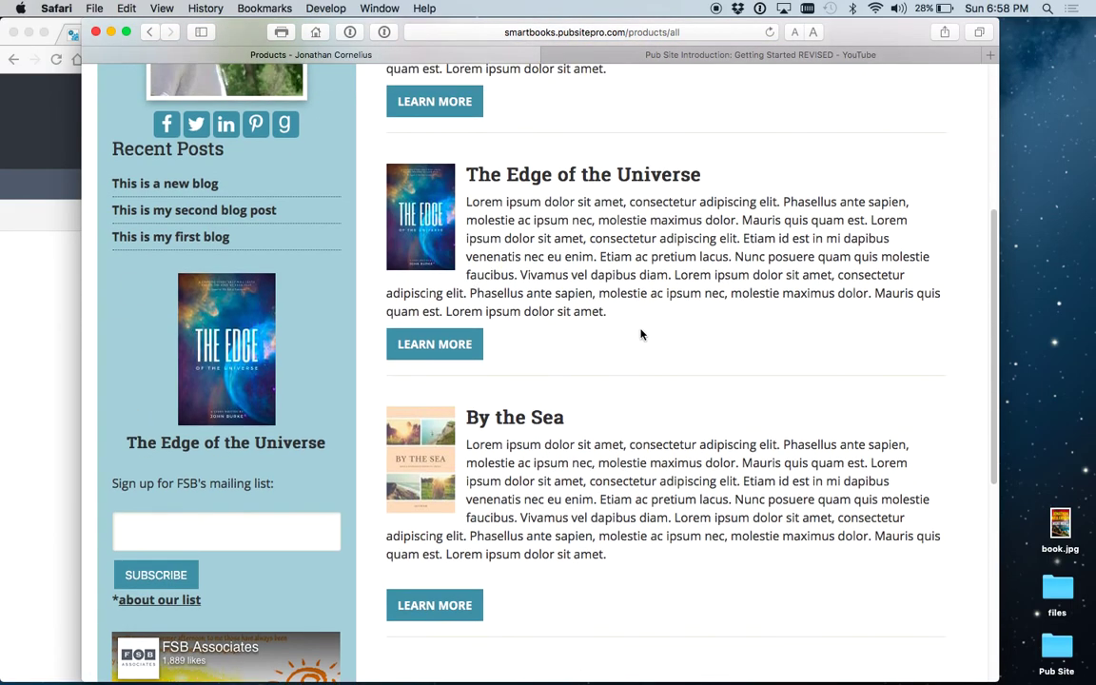
scroll(641, 334, "up", 5)
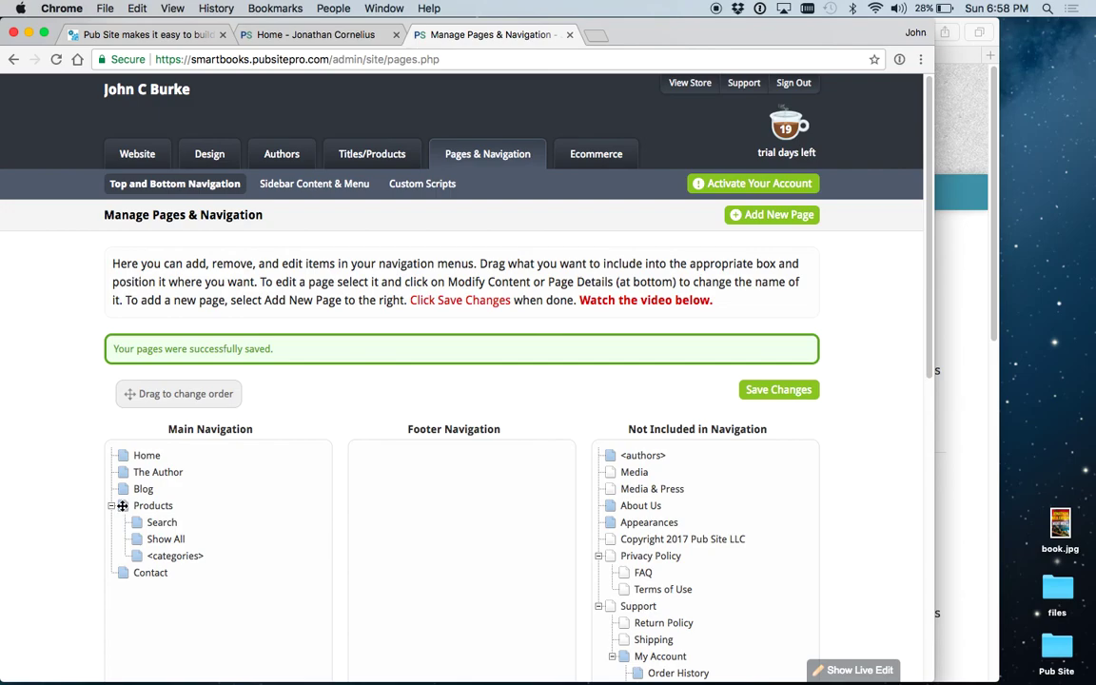
Step: In Chrome, move Products out of Main Navigation to below Media, and place its Show All subpage in Main Navigation between Blog and Contact
left_click_drag(122, 505, 611, 485)
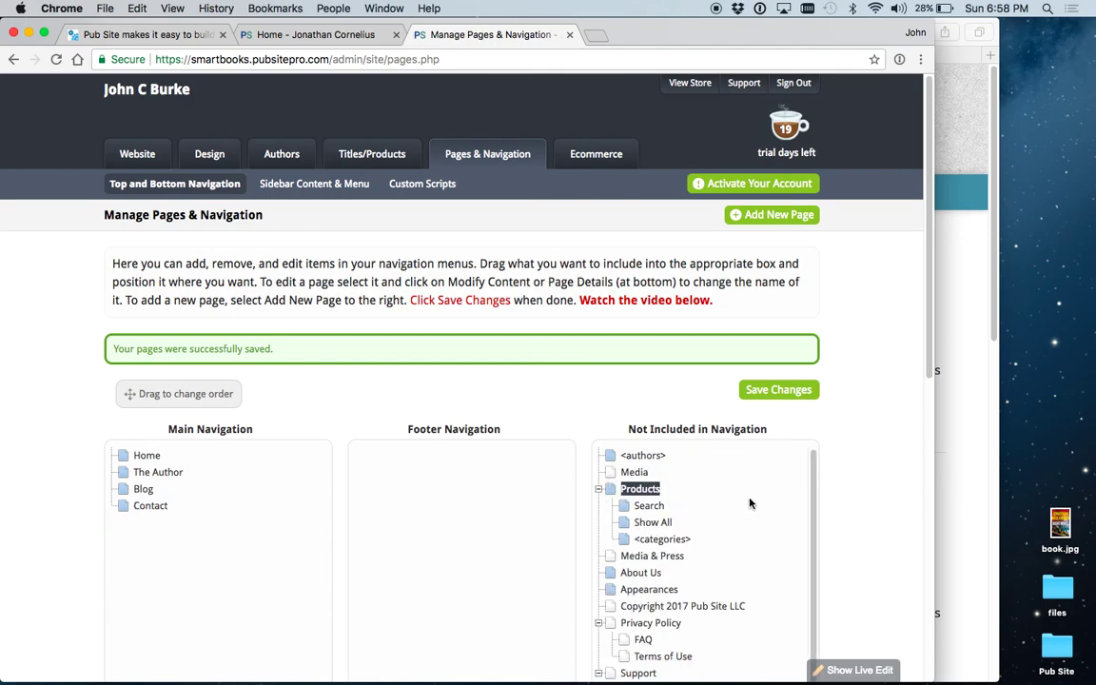
left_click(624, 523)
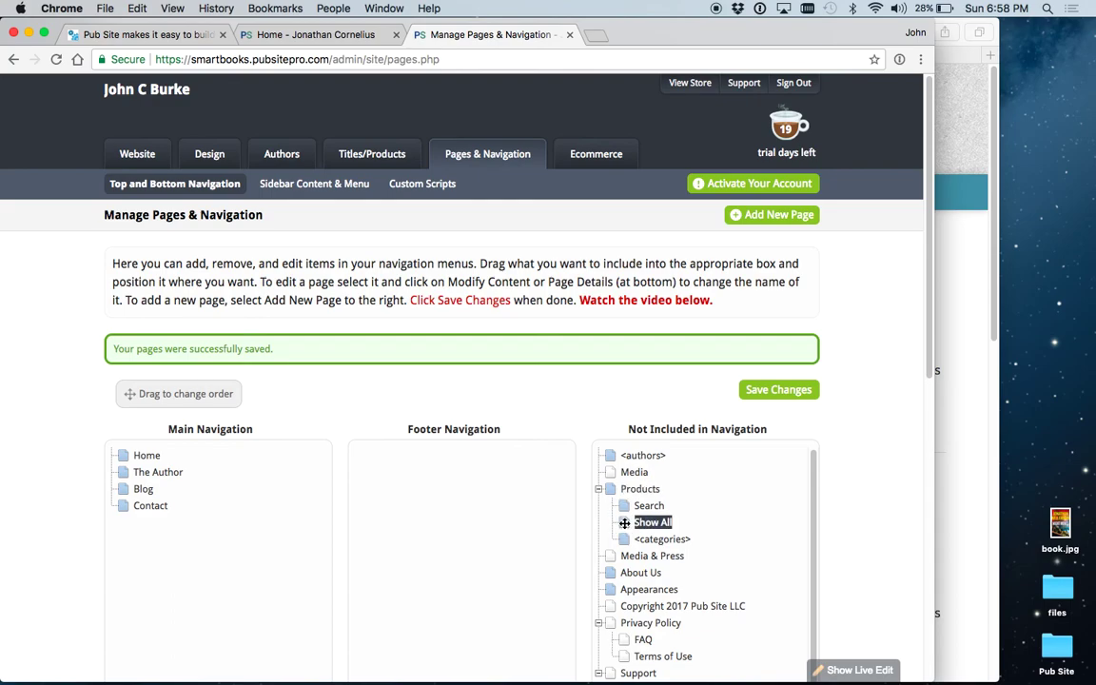
left_click_drag(625, 522, 276, 503)
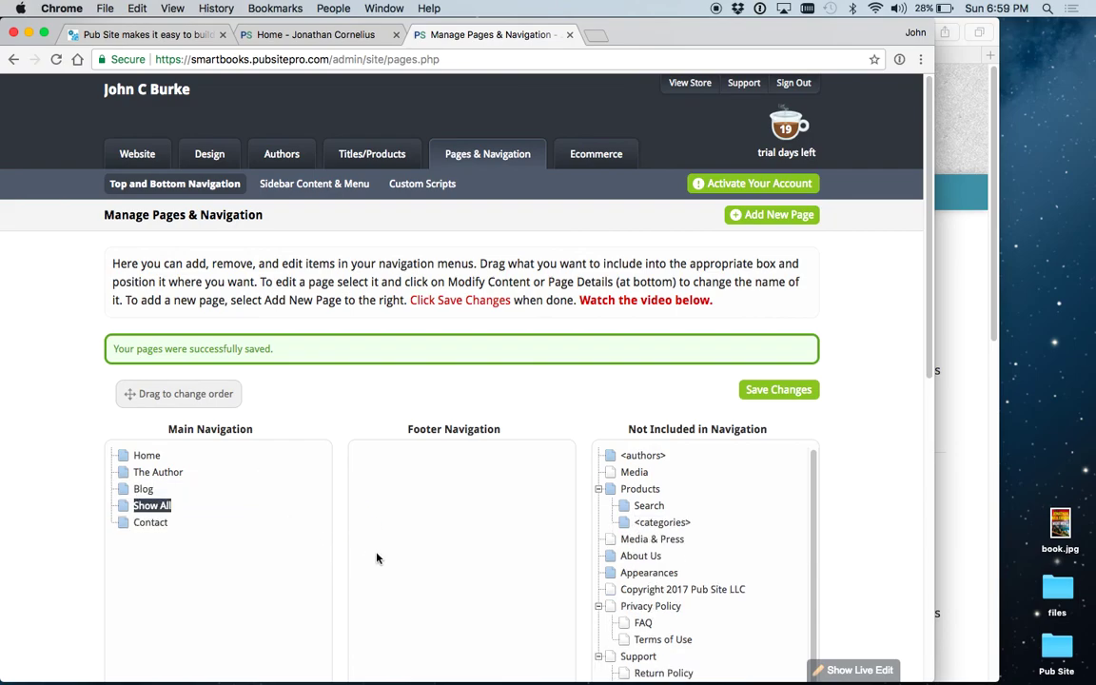
Step: Rename the Show All page in Main Navigation to Books and save the changes
scroll(398, 516, "down", 2)
scroll(398, 516, "down", 1)
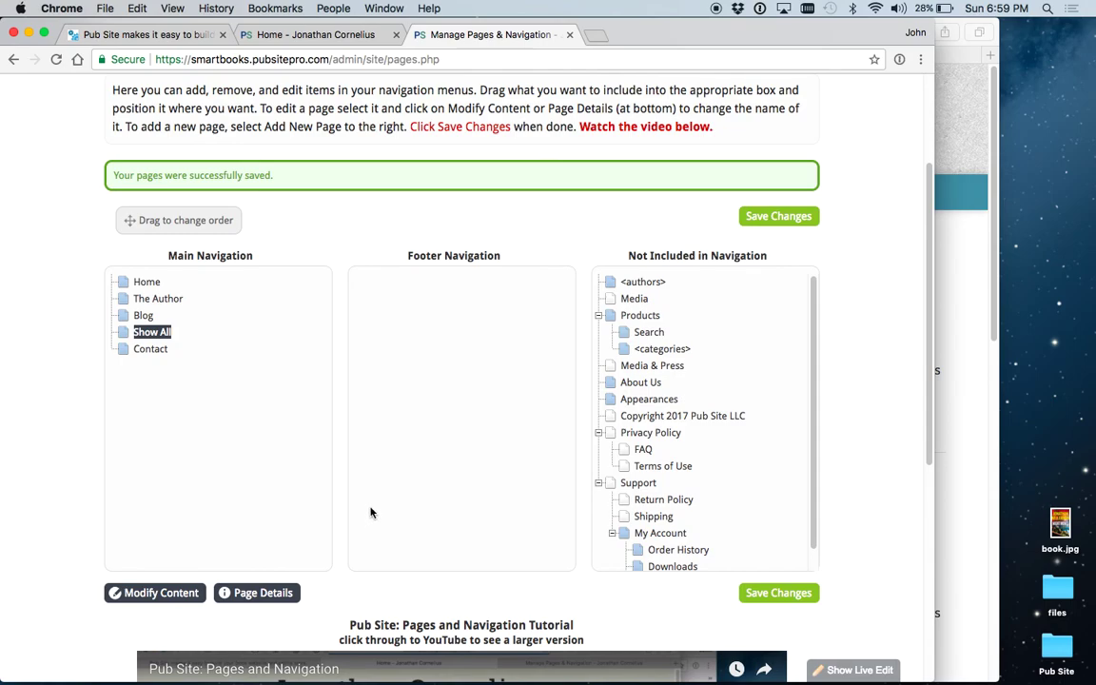
left_click(263, 593)
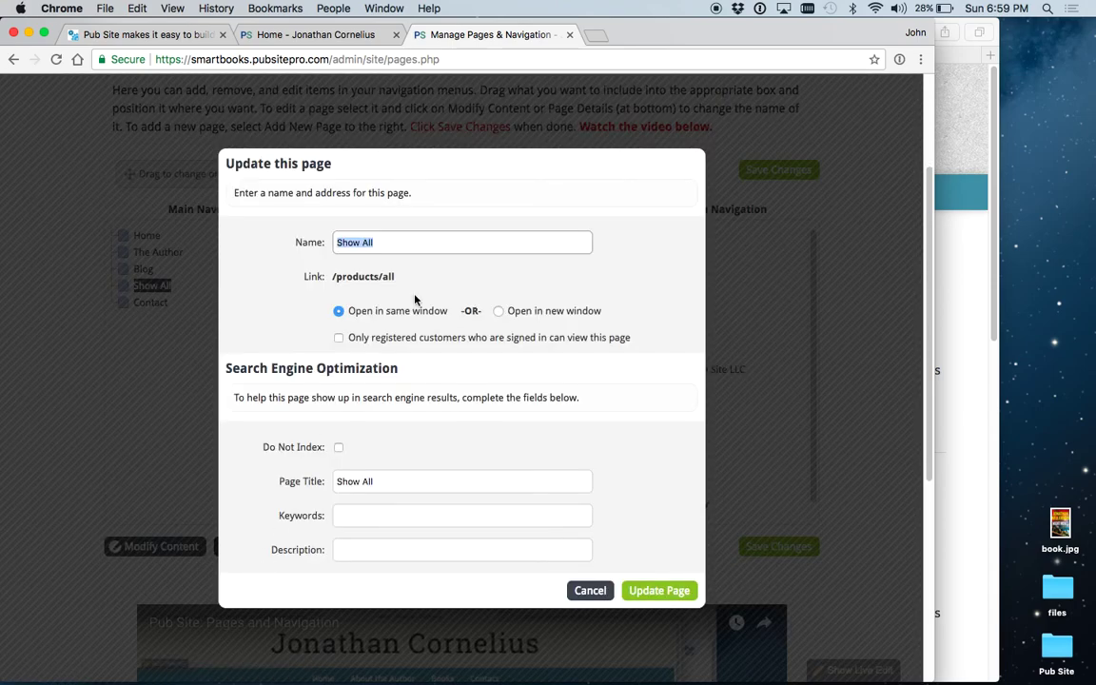
type("Books")
left_click(656, 589)
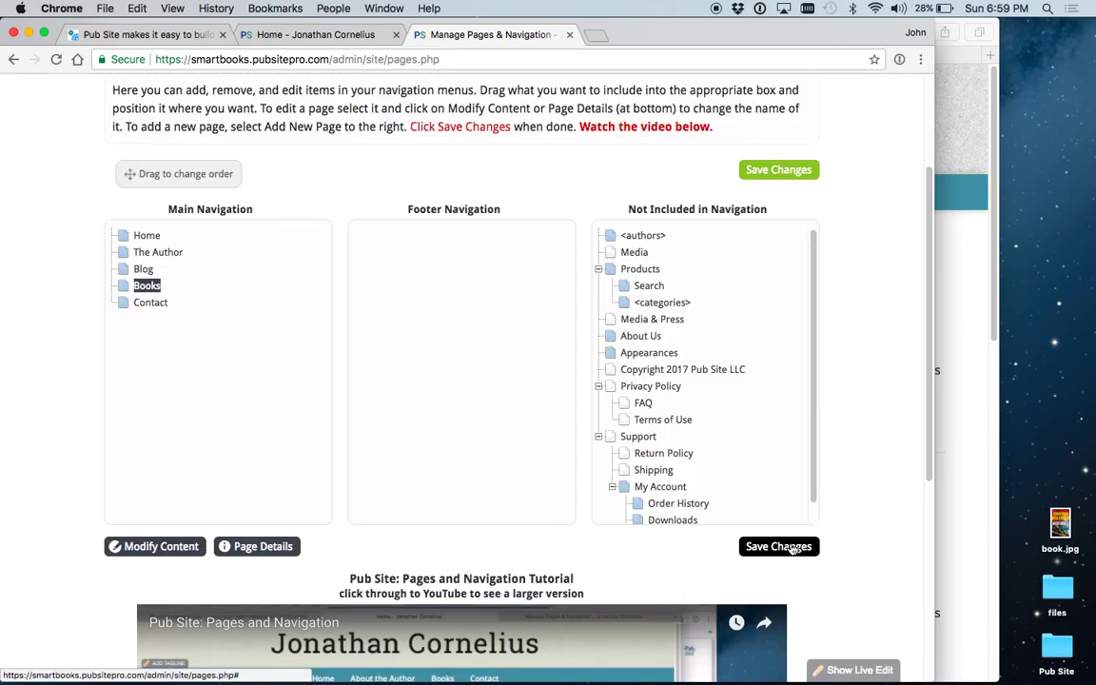
left_click(785, 547)
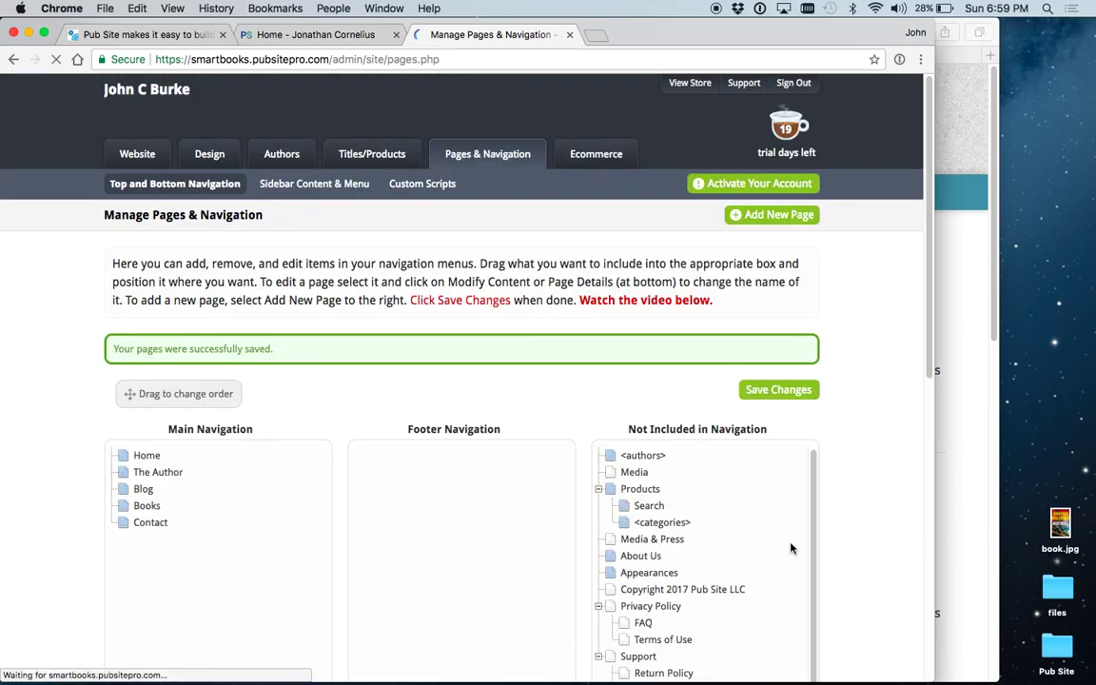
Step: In Safari, reload the live site, open its Books page and look through the listed titles
left_click(956, 274)
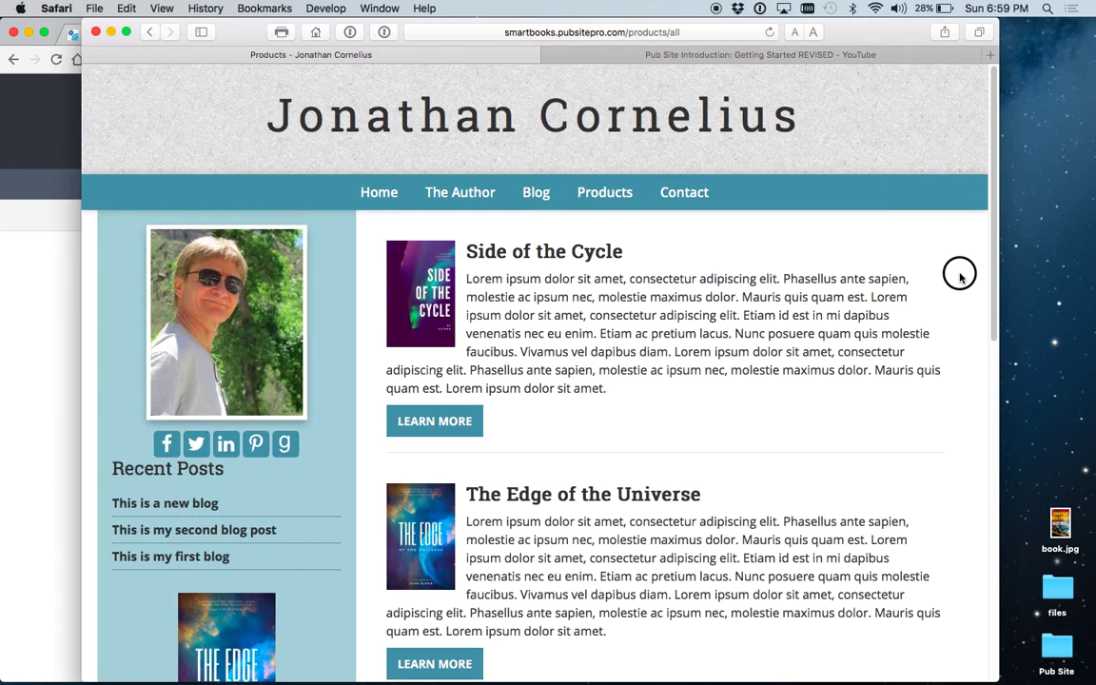
left_click(770, 32)
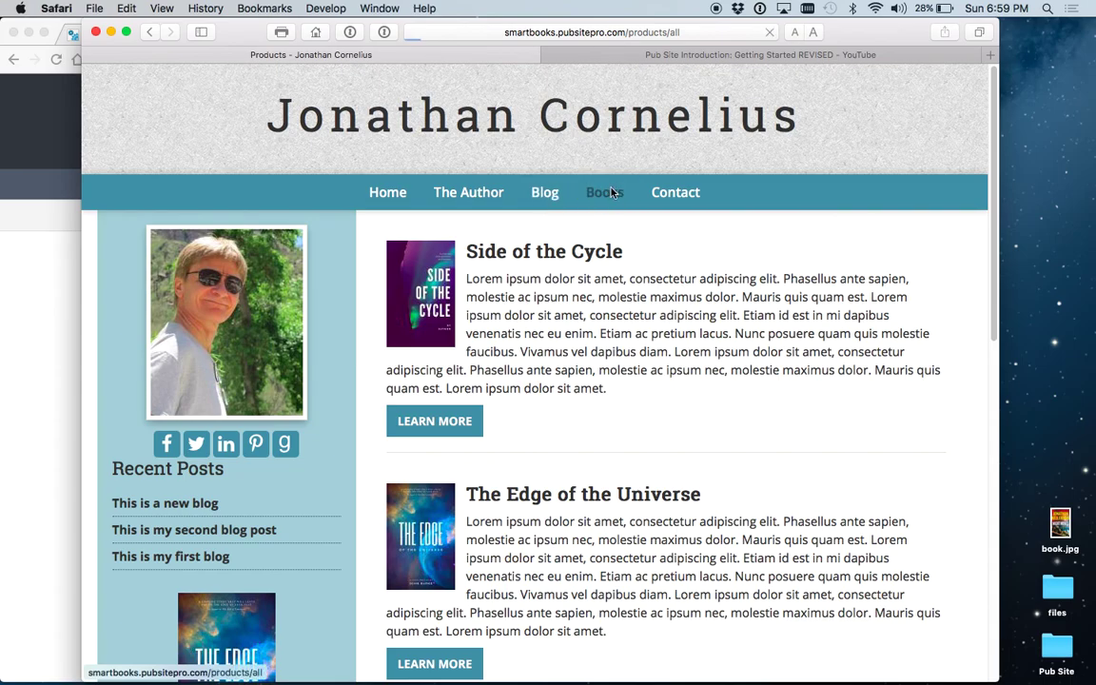
left_click(607, 192)
scroll(681, 446, "down", 5)
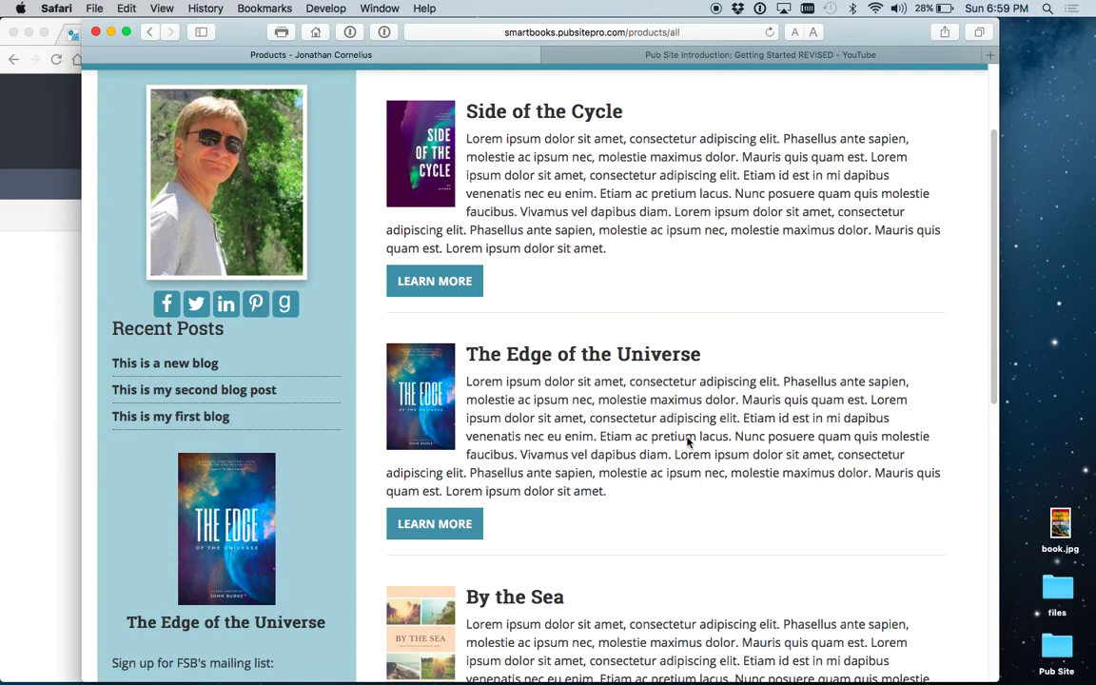
scroll(687, 438, "up", 5)
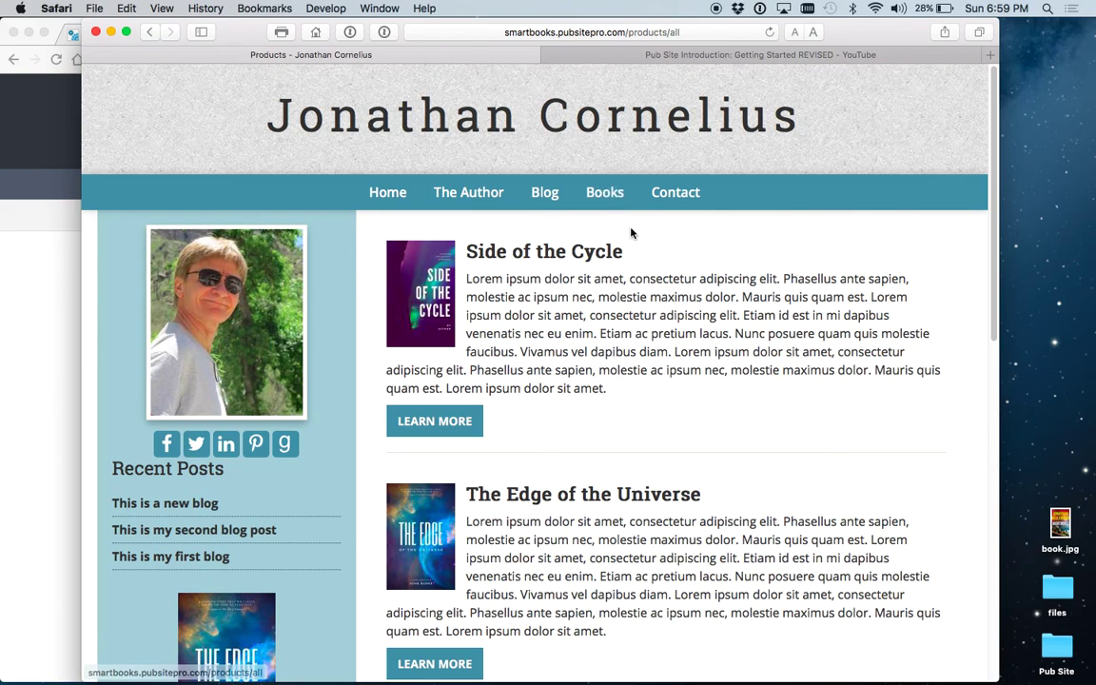
Step: In Chrome, move Books out of Main Navigation to under Products, between Search and <categories>, and save the changes
left_click(4, 297)
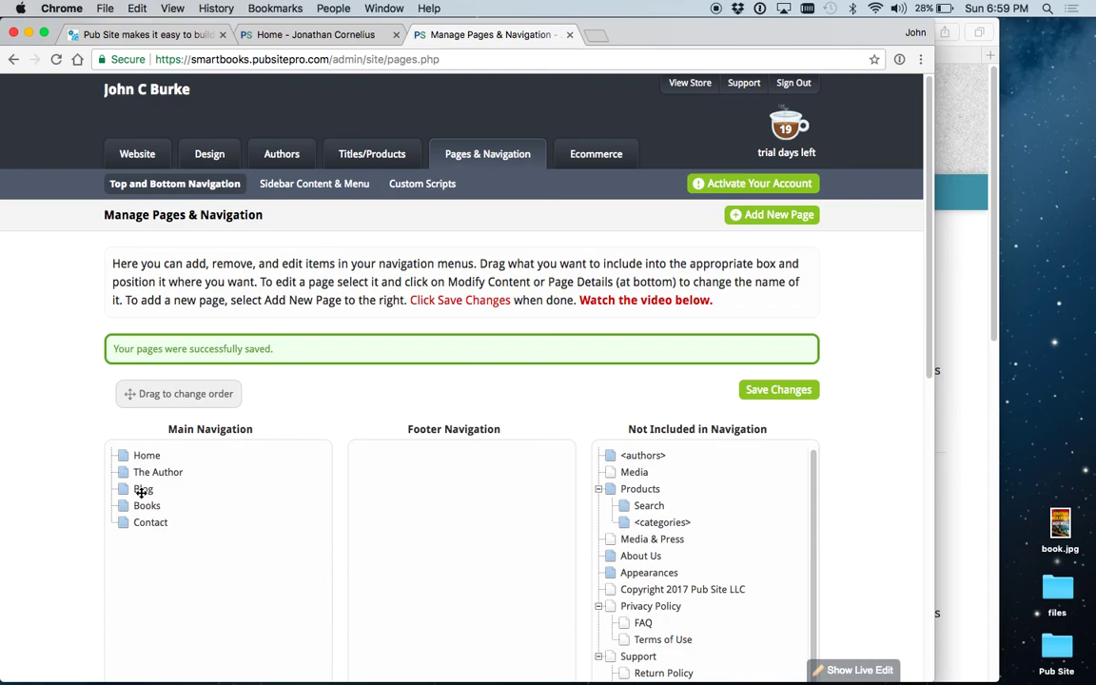
left_click_drag(121, 504, 641, 518)
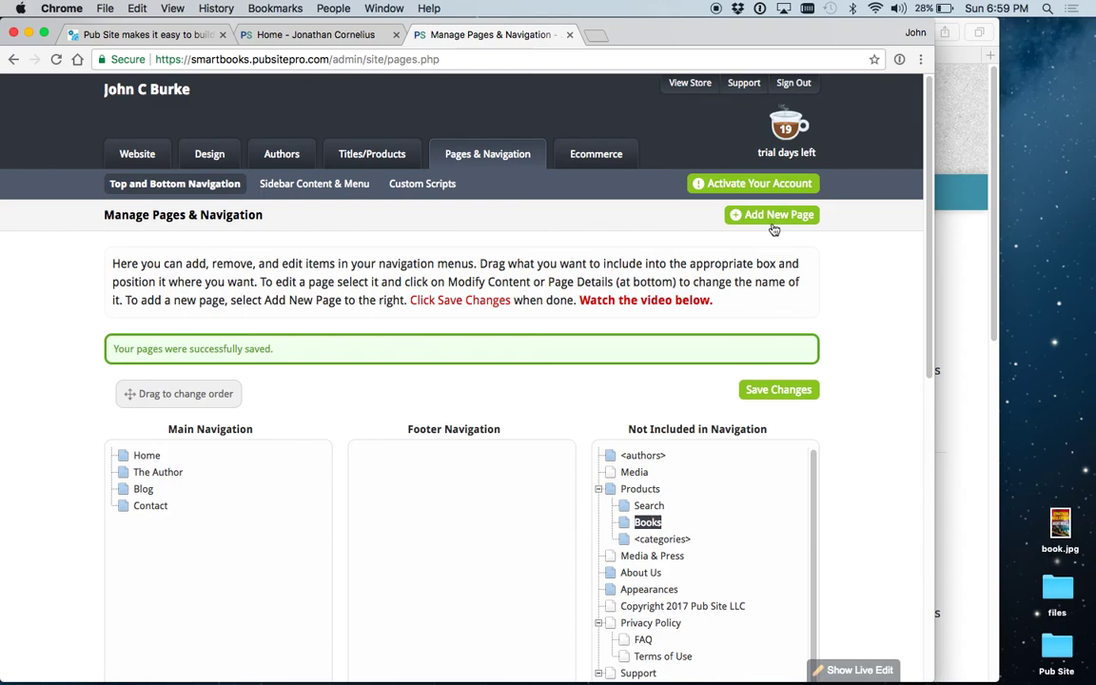
left_click(778, 389)
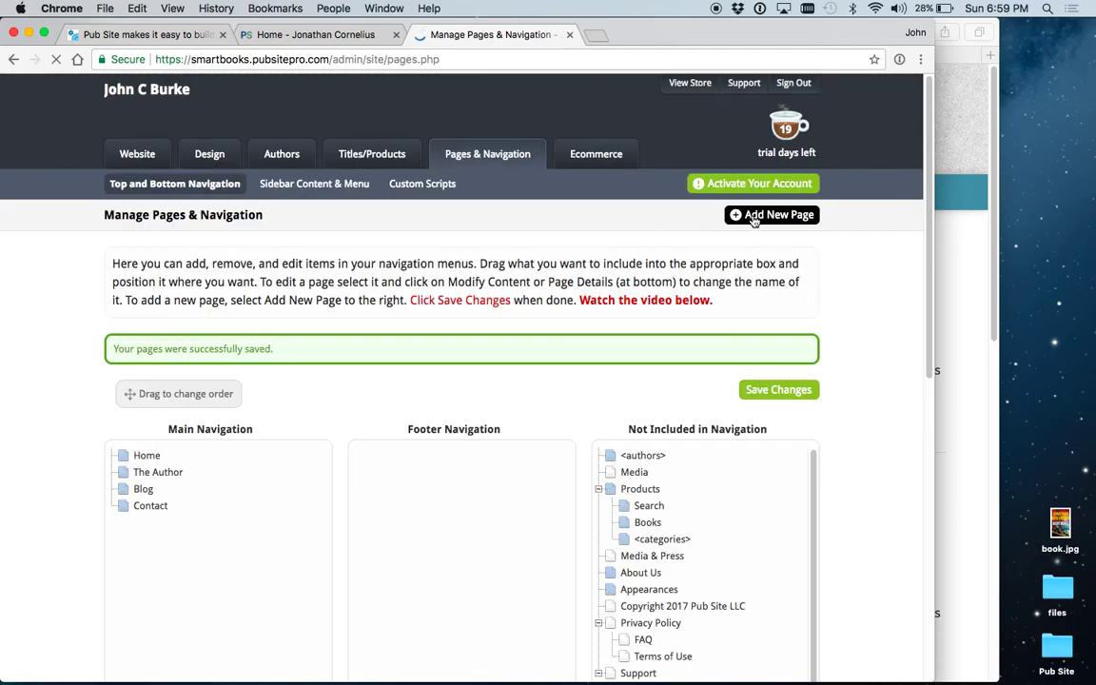
Step: Start adding a new page, and in Safari copy the web address of the Side of the Cycle book page
left_click(752, 217)
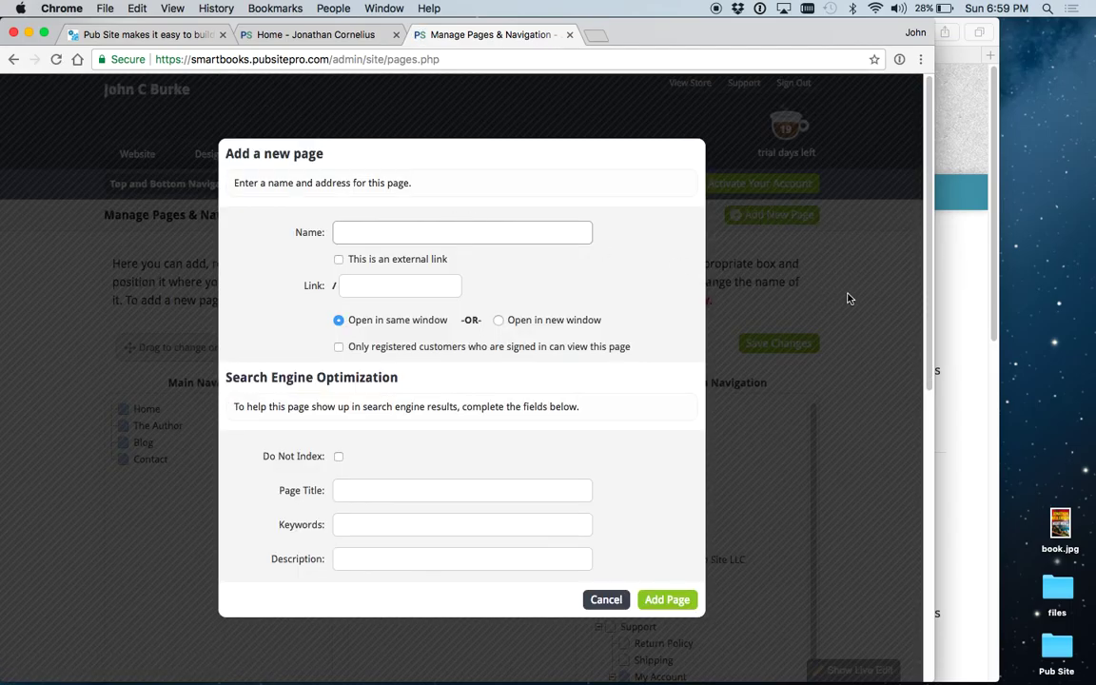
left_click(950, 319)
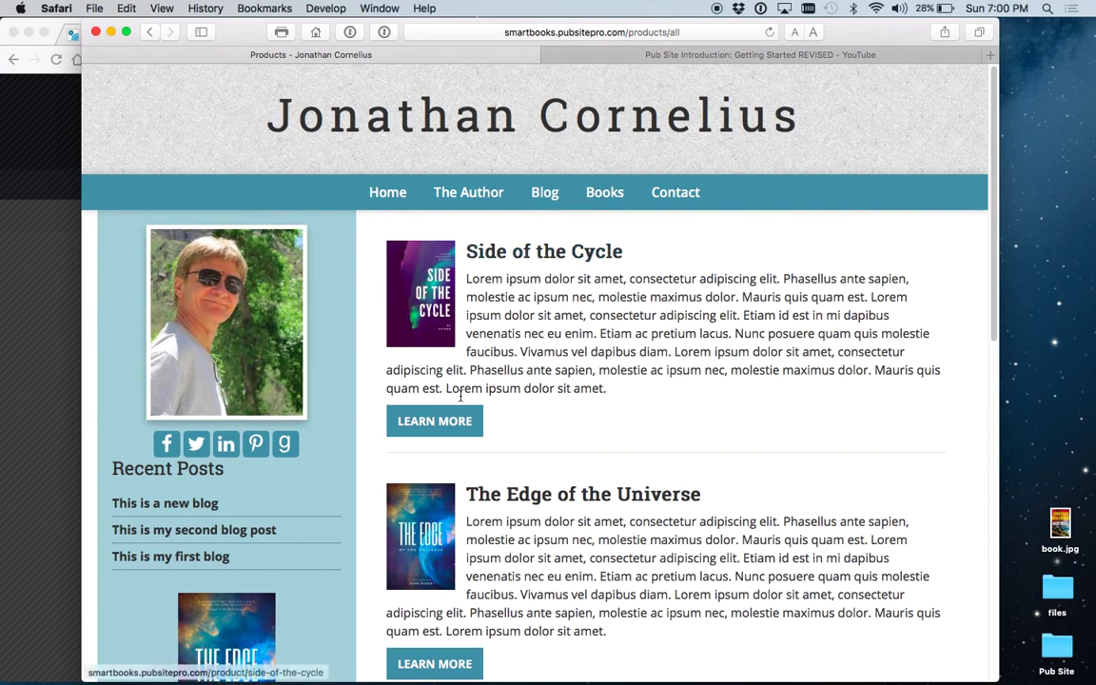
left_click(503, 252)
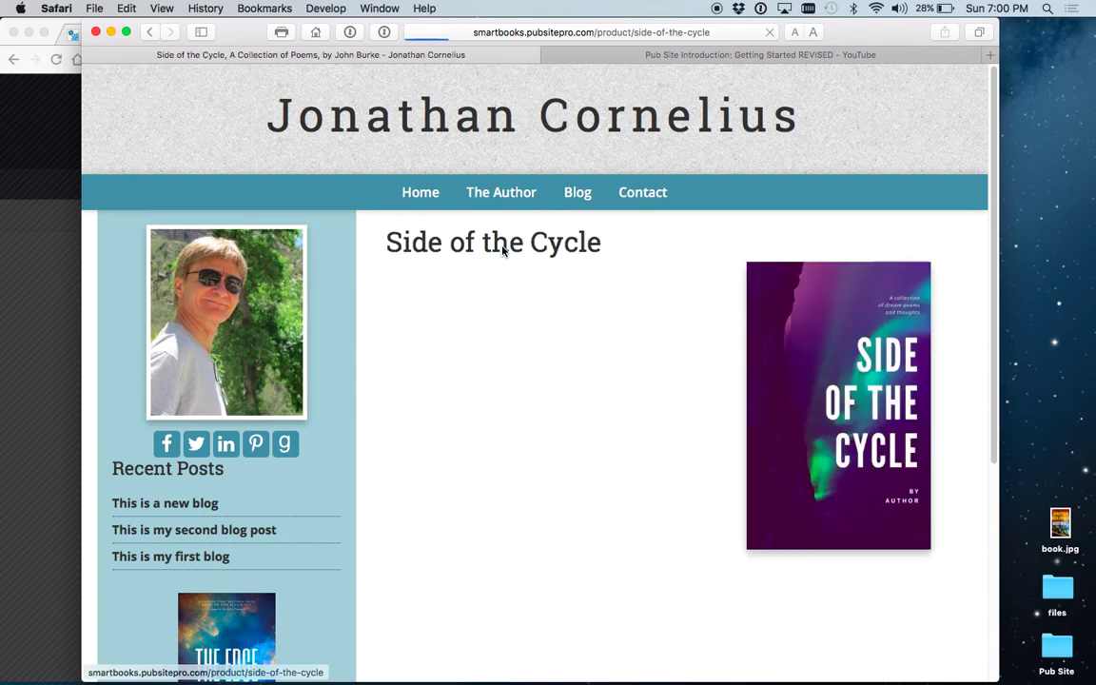
left_click(538, 34)
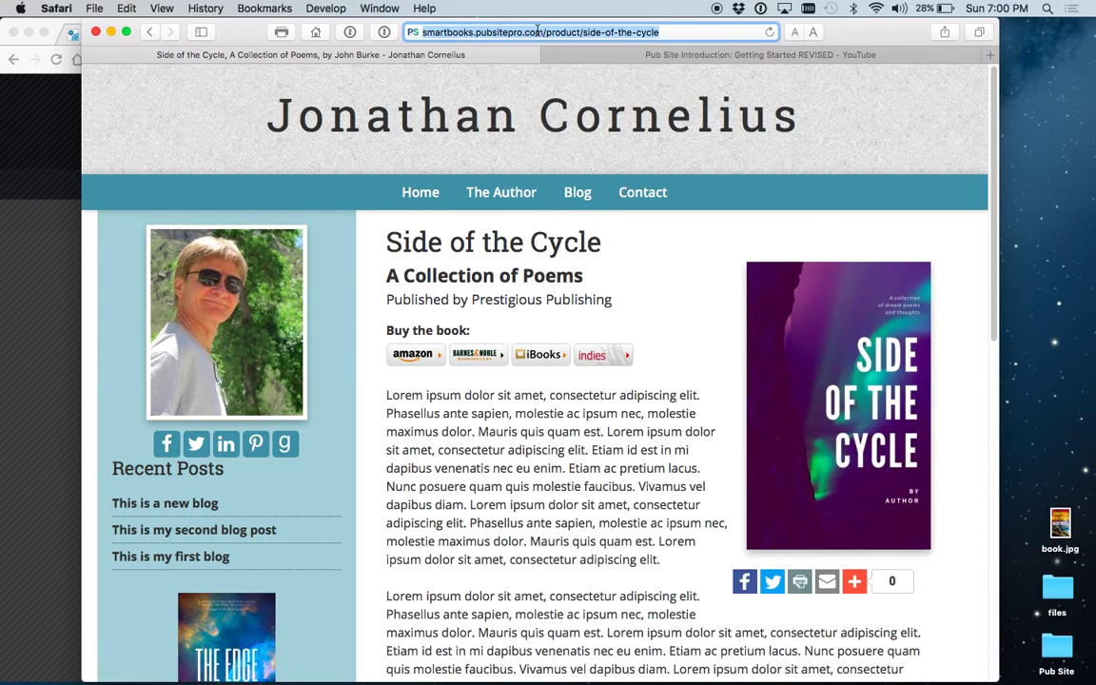
key("super+c")
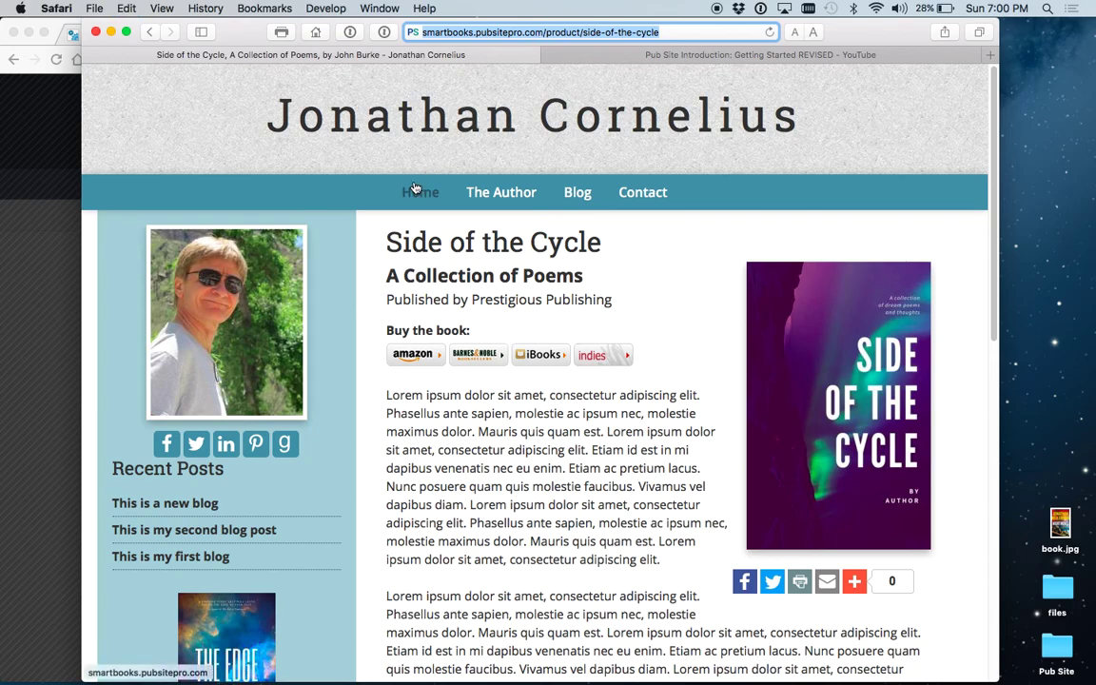
Step: In Chrome, add the new page as an external link named The Book, using the copied book page address
left_click(41, 361)
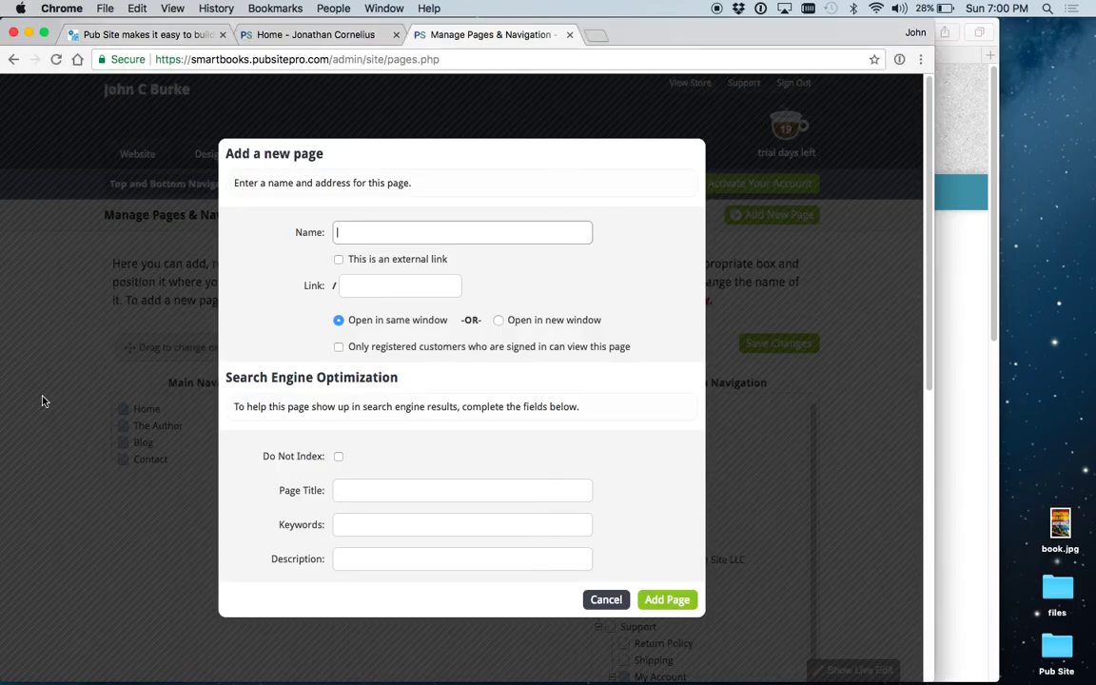
left_click(383, 236)
left_click(340, 261)
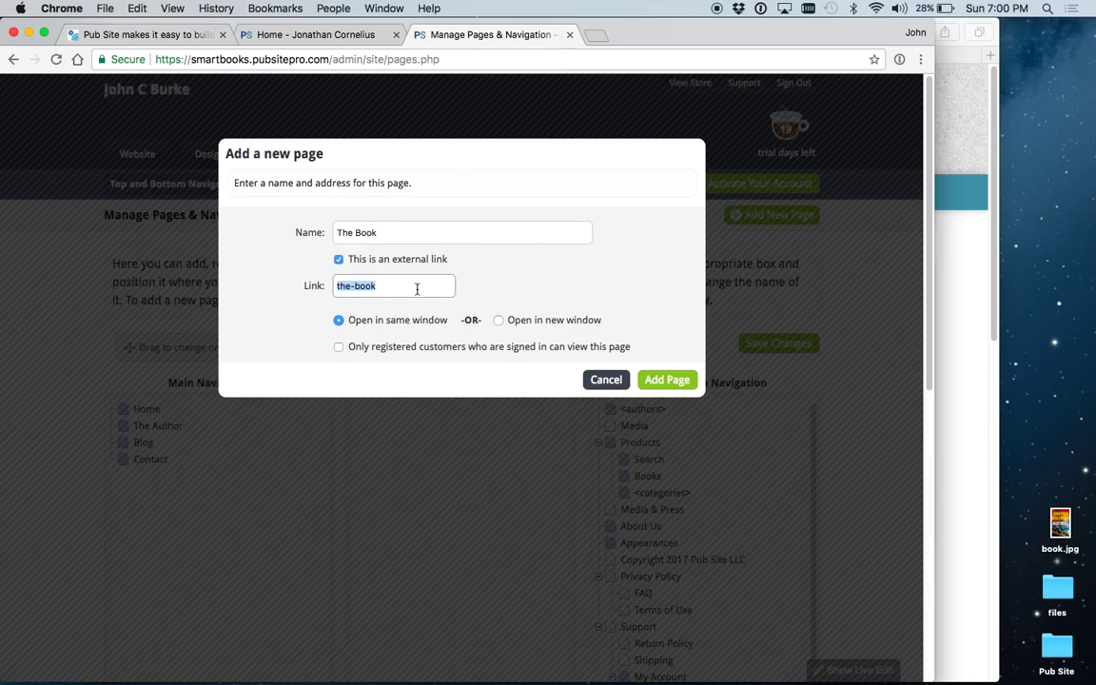
key("super+v")
left_click(665, 379)
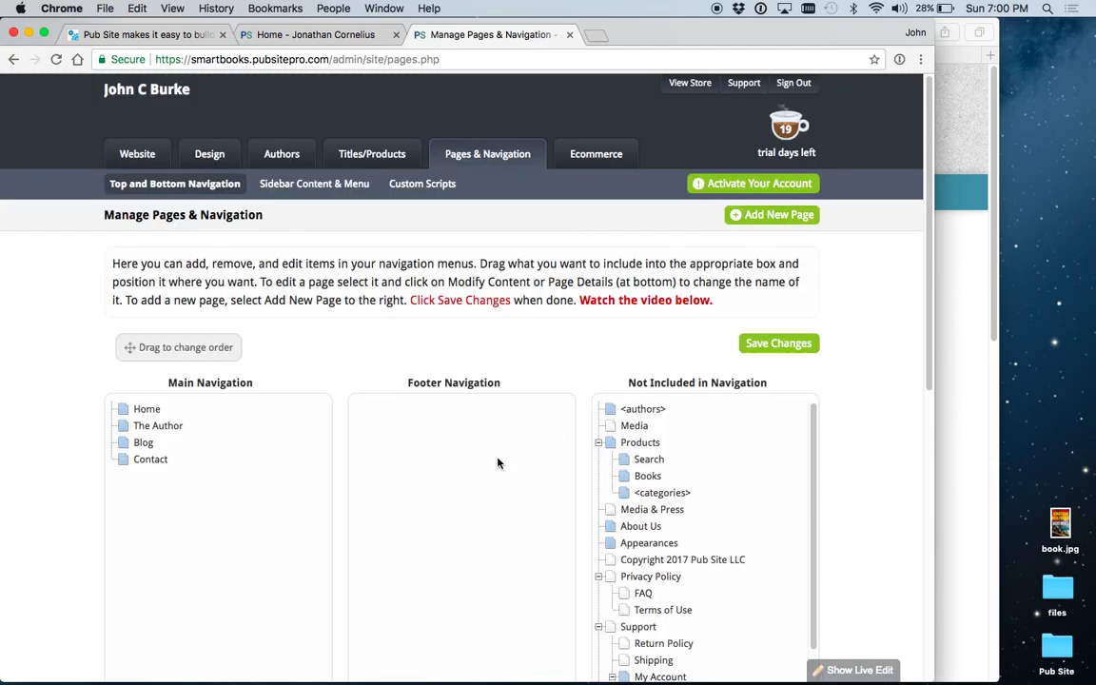
Step: Move The Book from Not Included in Navigation to Main Navigation between Blog and Contact, and save the changes
scroll(501, 459, "down", 4)
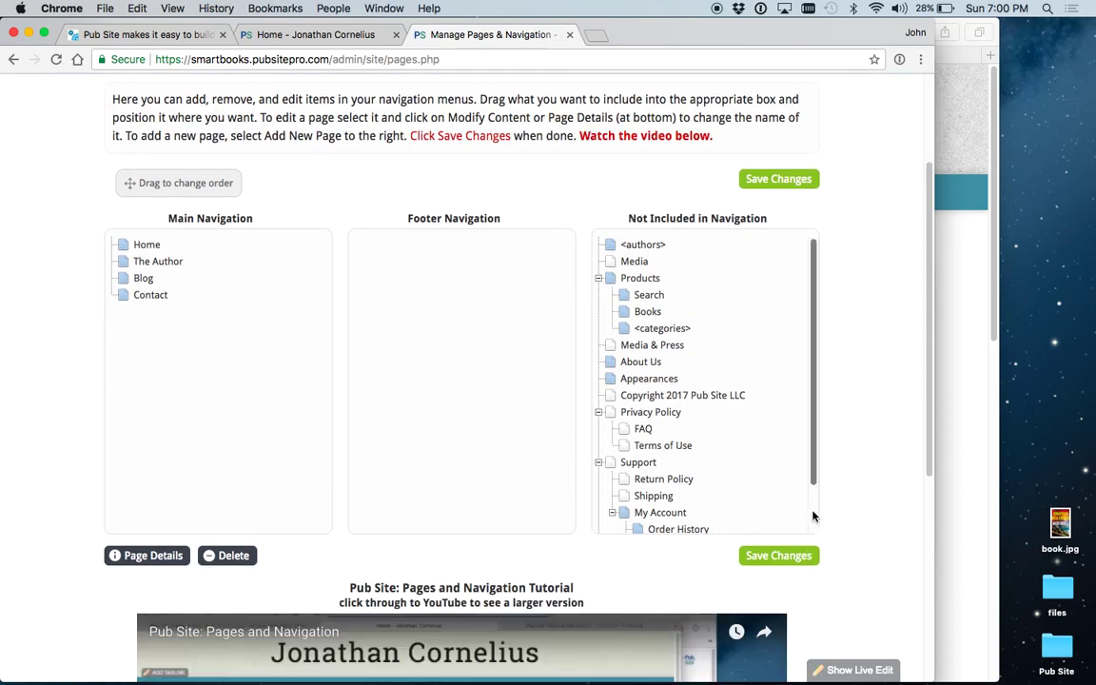
scroll(808, 518, "down", 2)
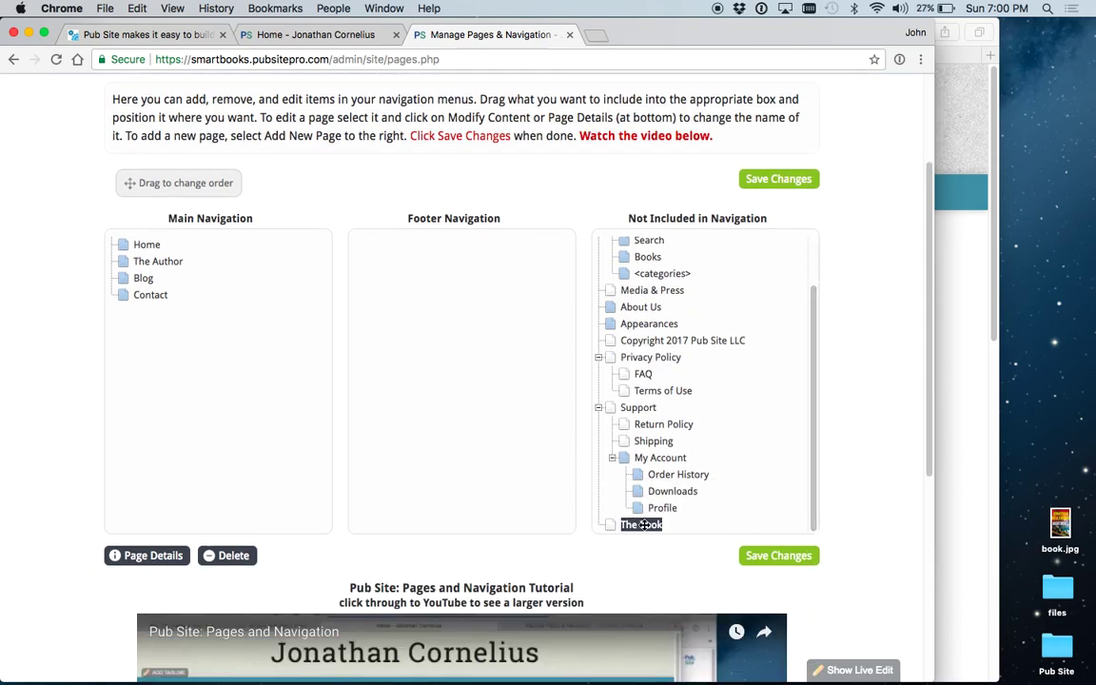
left_click_drag(611, 525, 227, 288)
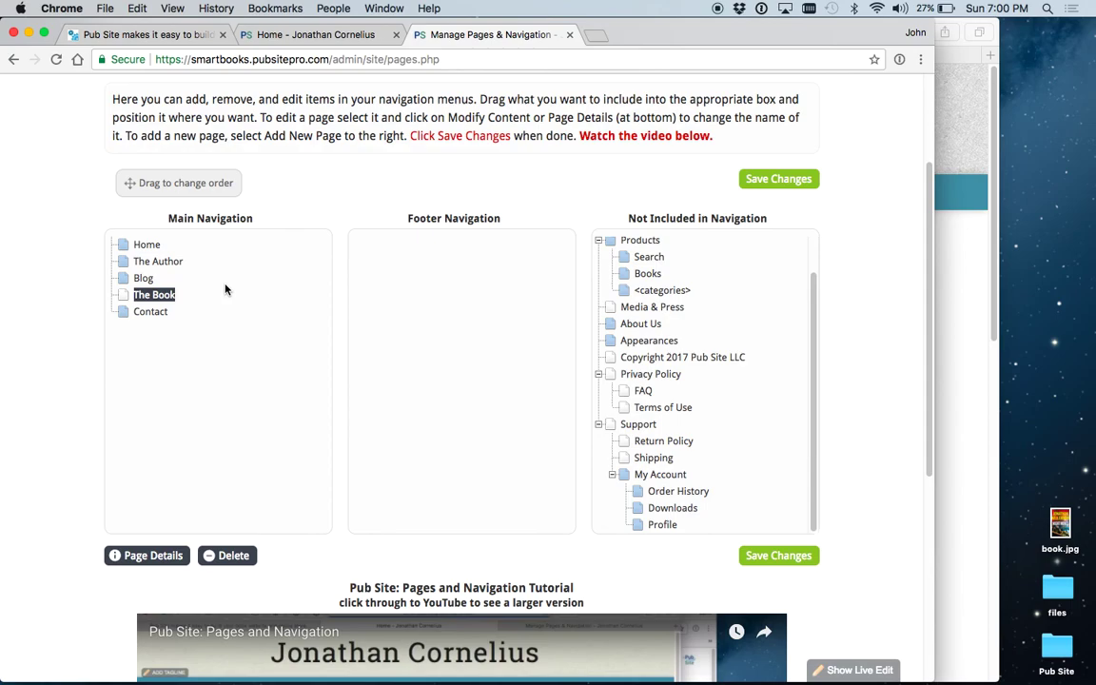
left_click(773, 557)
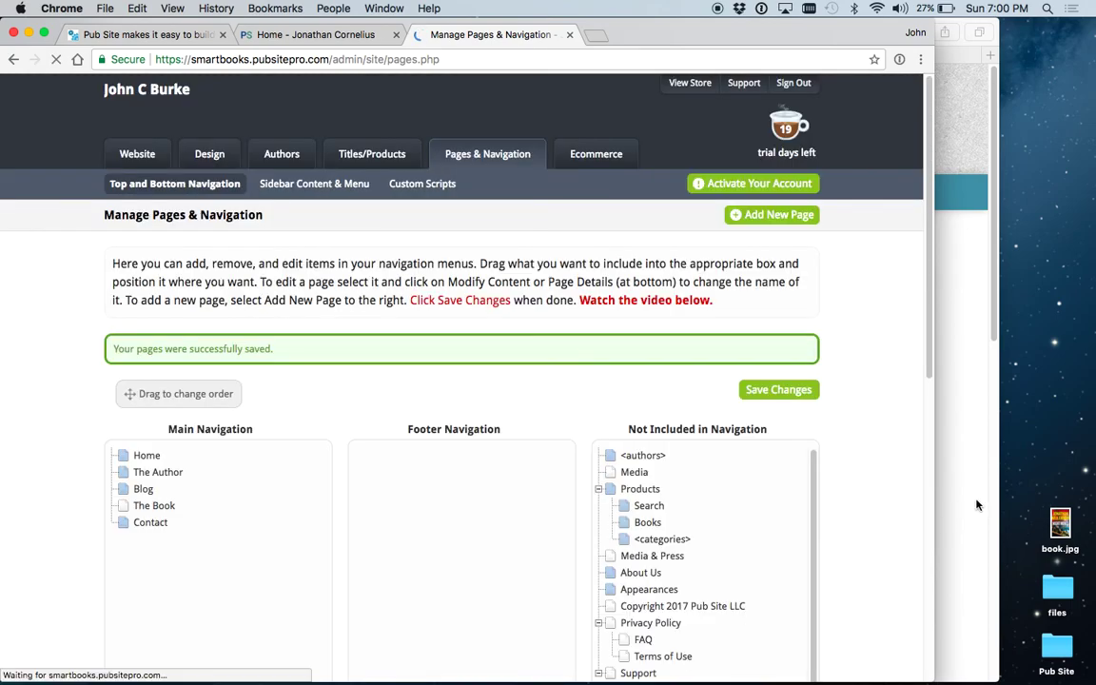
Step: In Safari, reload the live site and test The Book menu link, including from The Author page
left_click(976, 505)
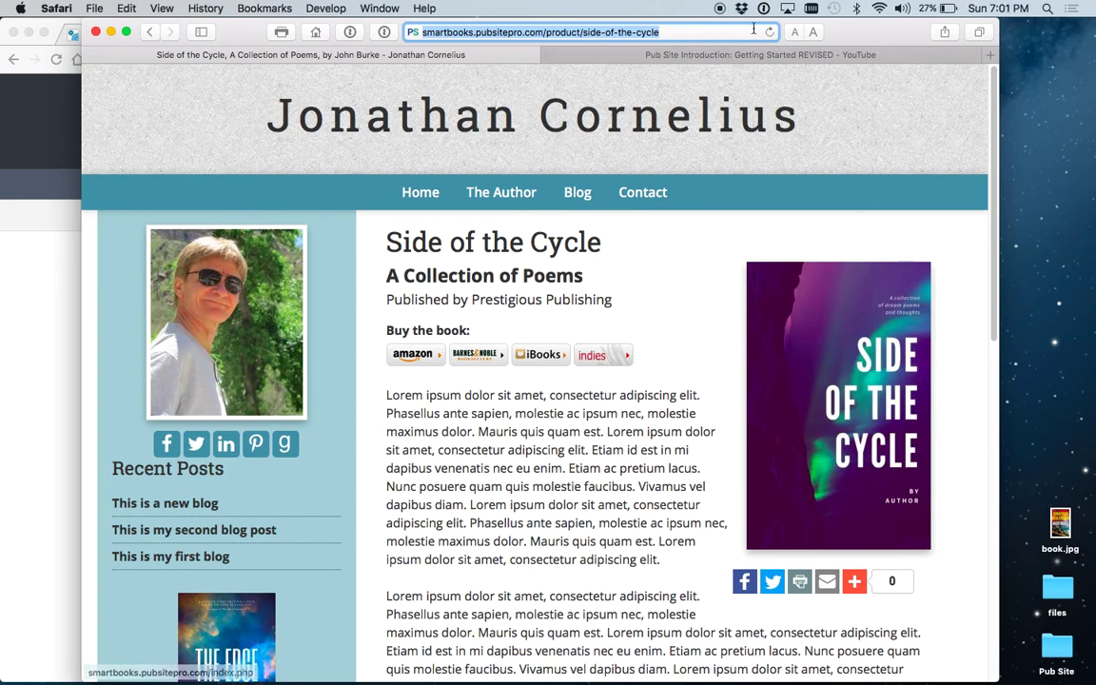
left_click(770, 32)
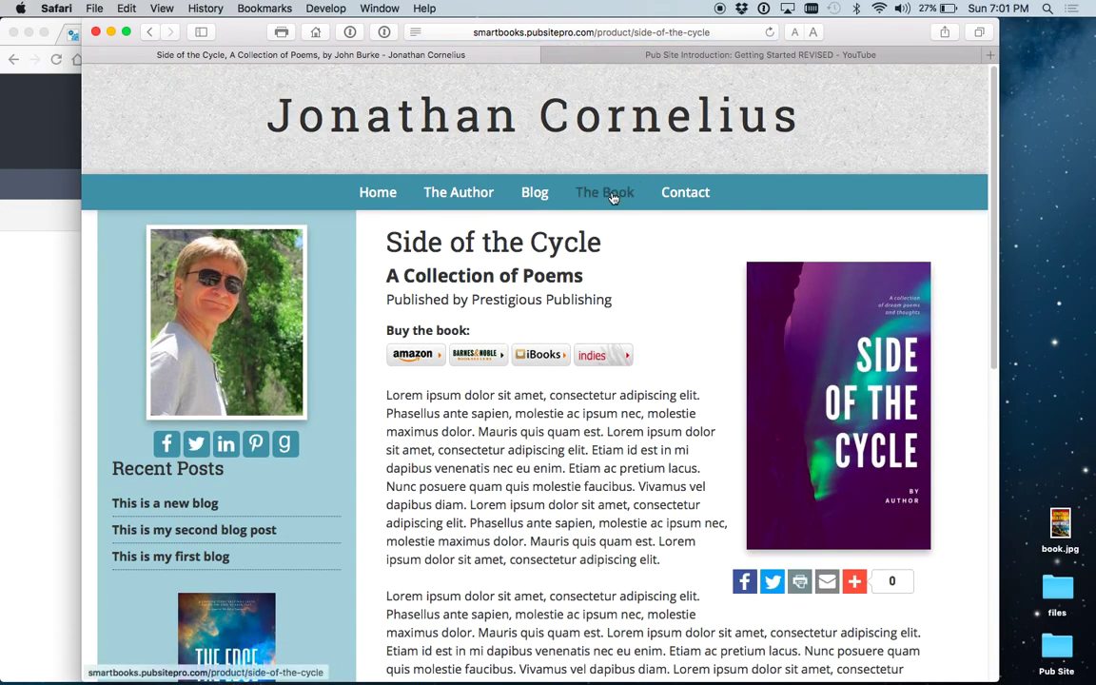
left_click(611, 194)
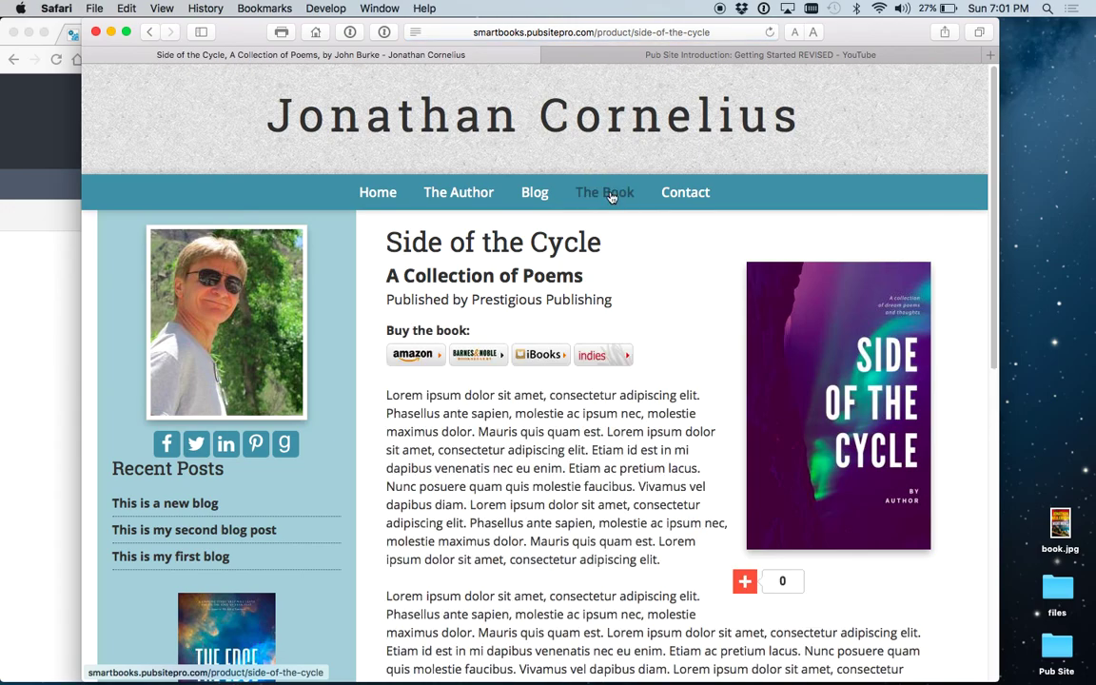
left_click(471, 195)
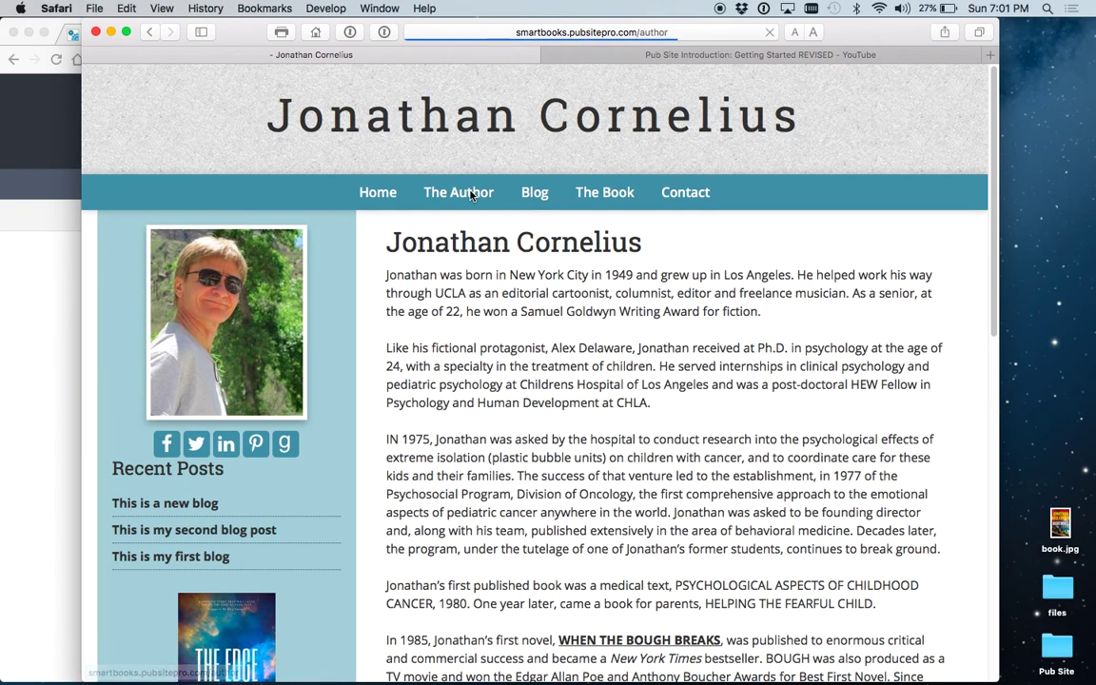
left_click(612, 192)
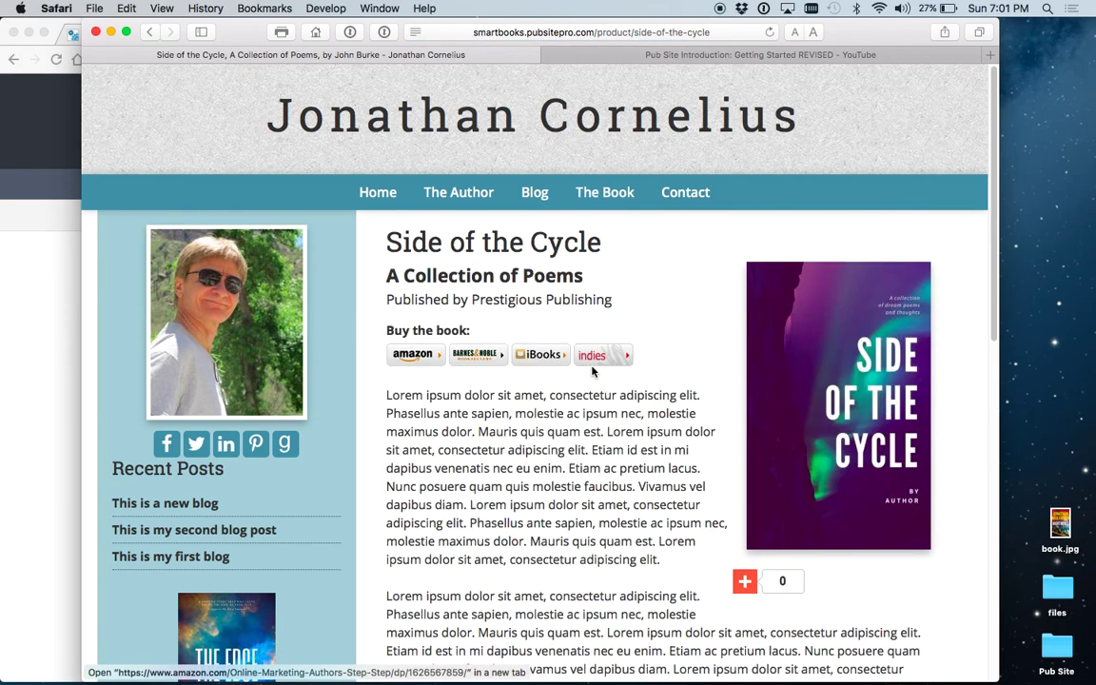
scroll(595, 373, "down", 1)
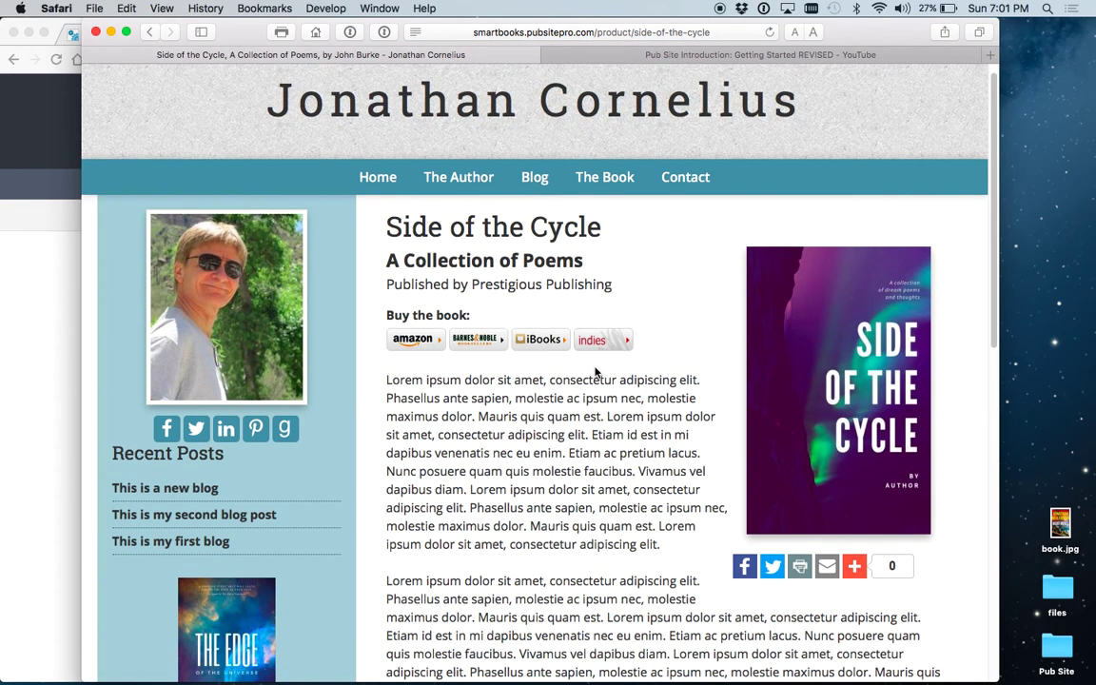
scroll(594, 373, "up", 1)
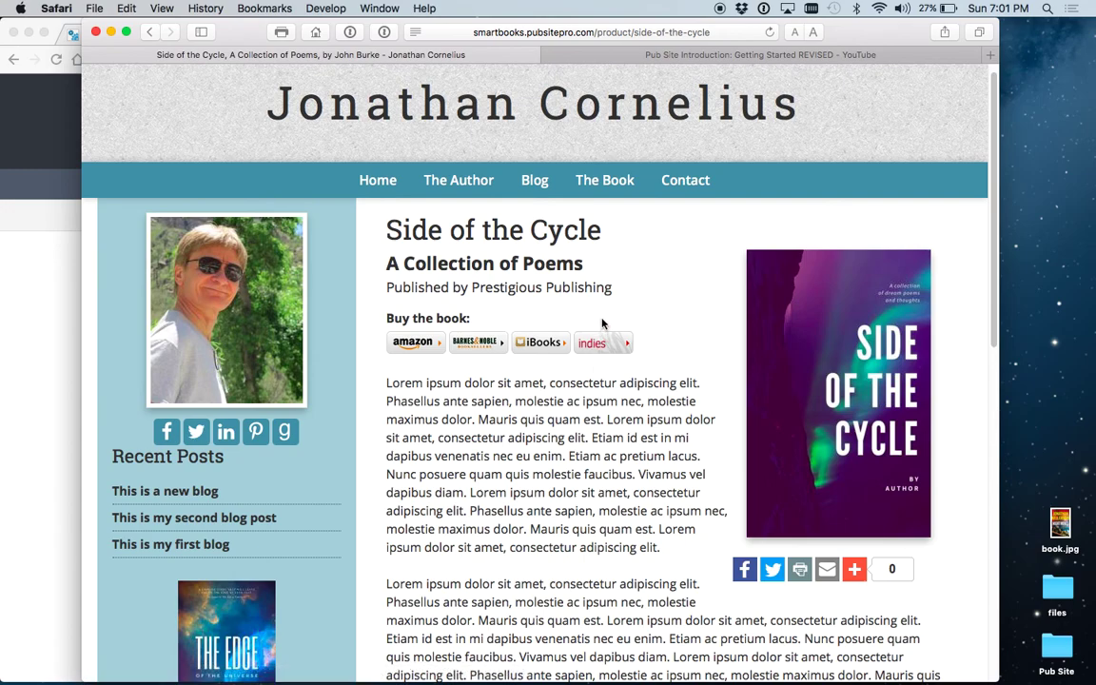
Step: Review the navigation lists in Chrome, and look through The Author page on the live site in Safari
left_click(46, 393)
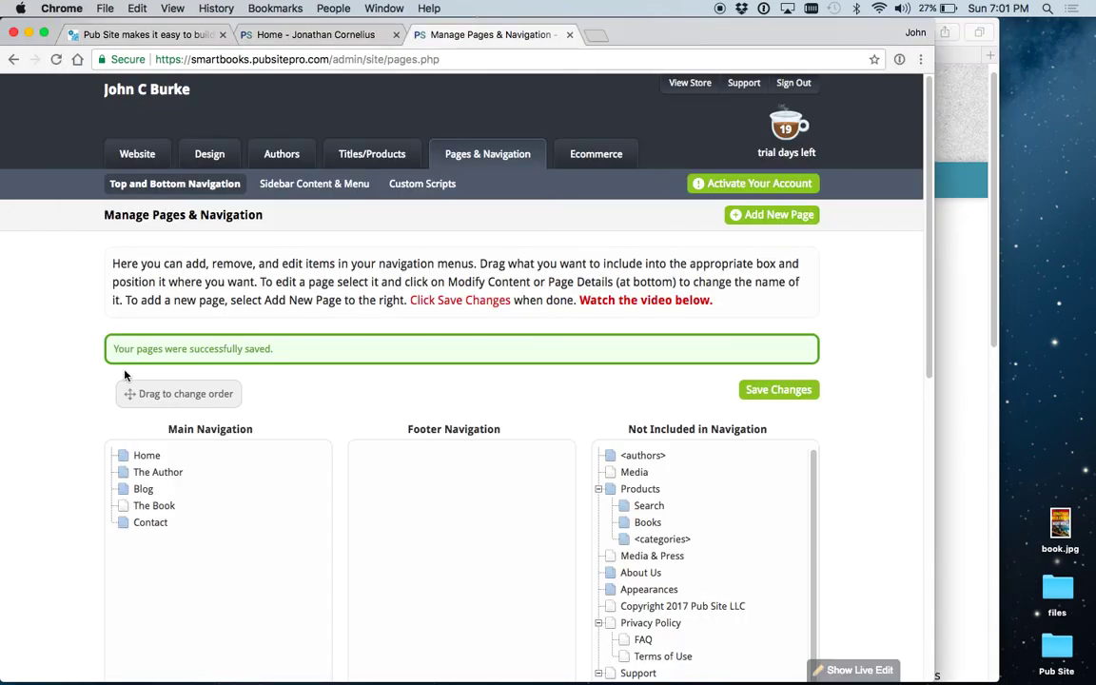
scroll(102, 385, "down", 3)
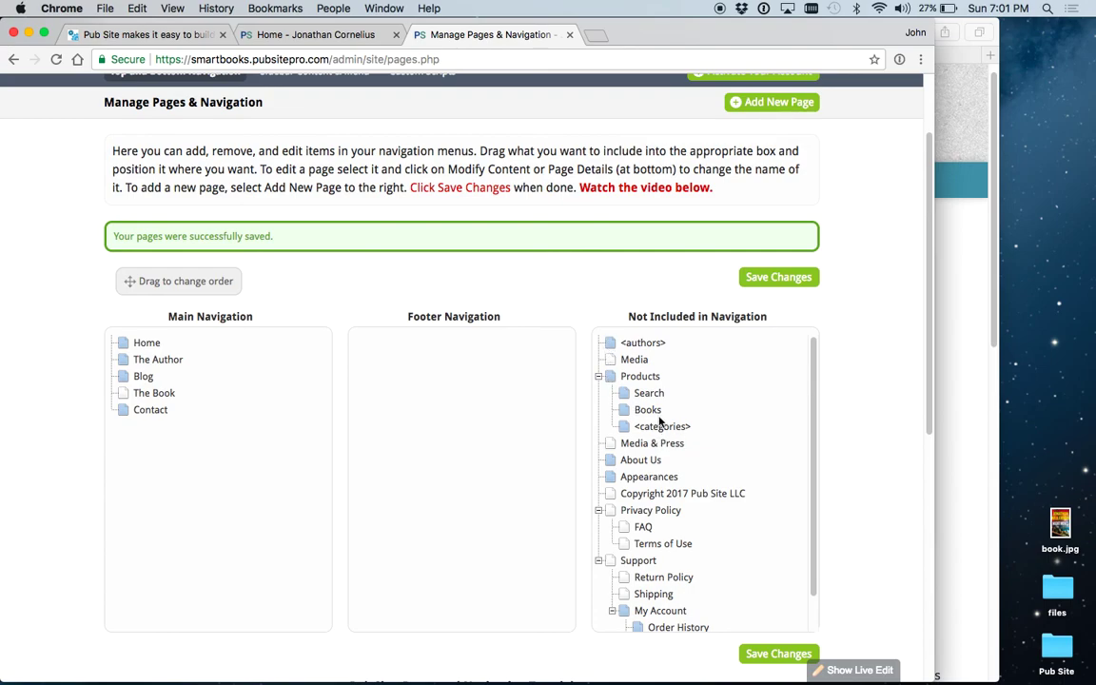
left_click(959, 454)
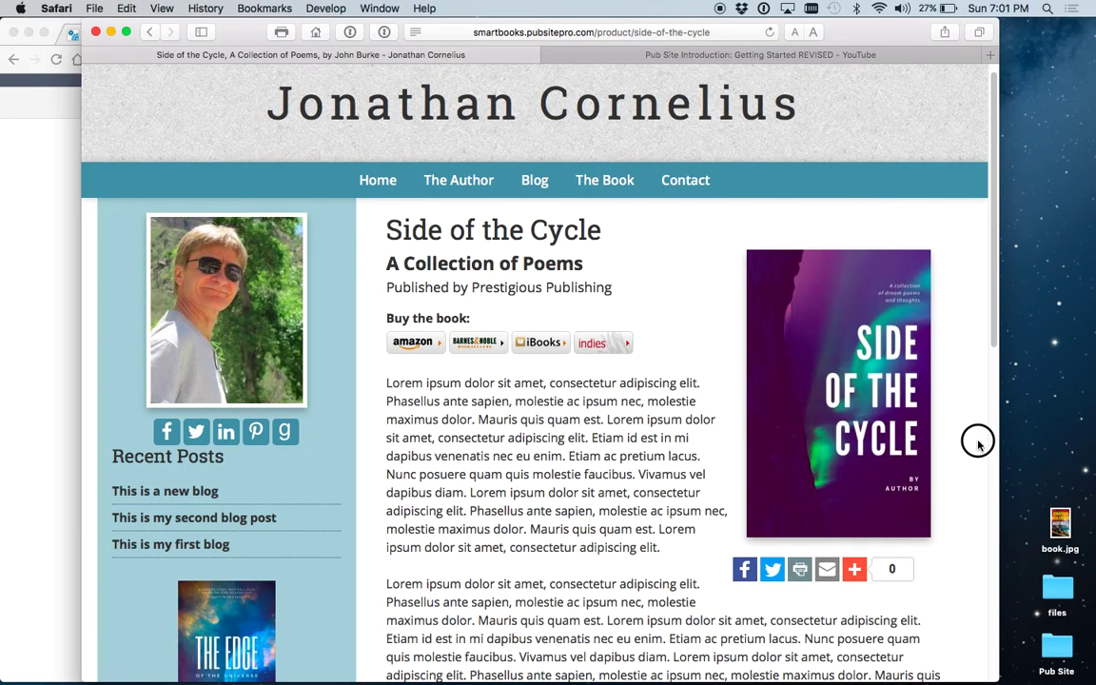
left_click(480, 175)
scroll(484, 215, "down", 1)
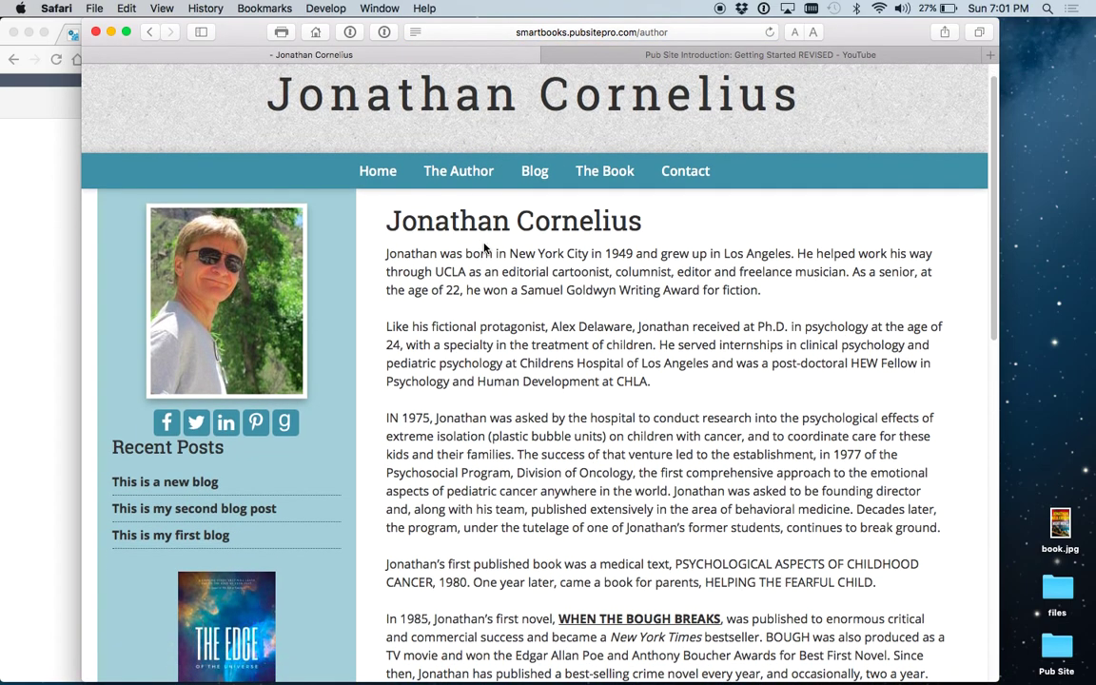
scroll(484, 247, "down", 15)
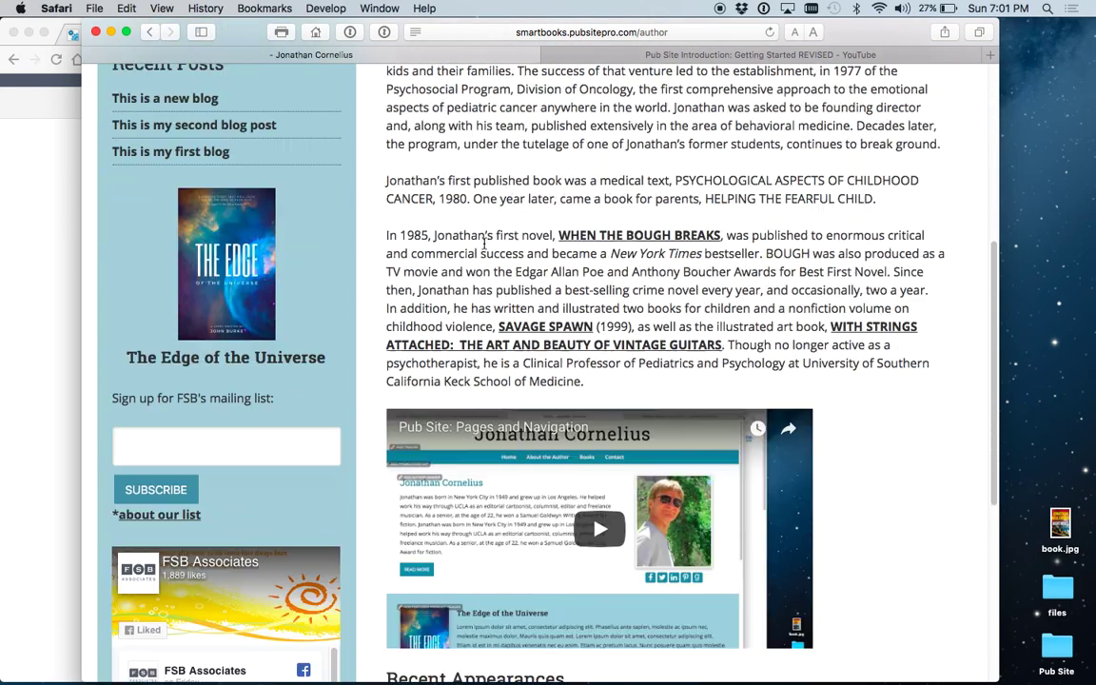
Step: Look over the Recent Appearances table and the menu on The Author page of the live site
scroll(485, 249, "down", 3)
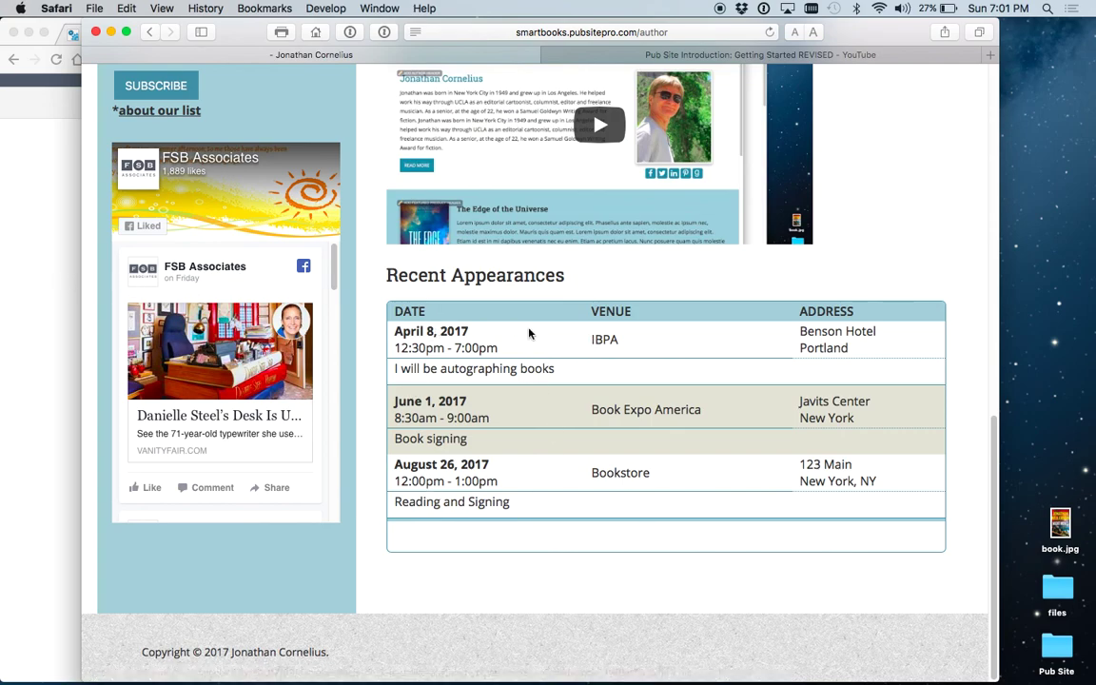
scroll(473, 365, "up", 15)
scroll(475, 362, "up", 2)
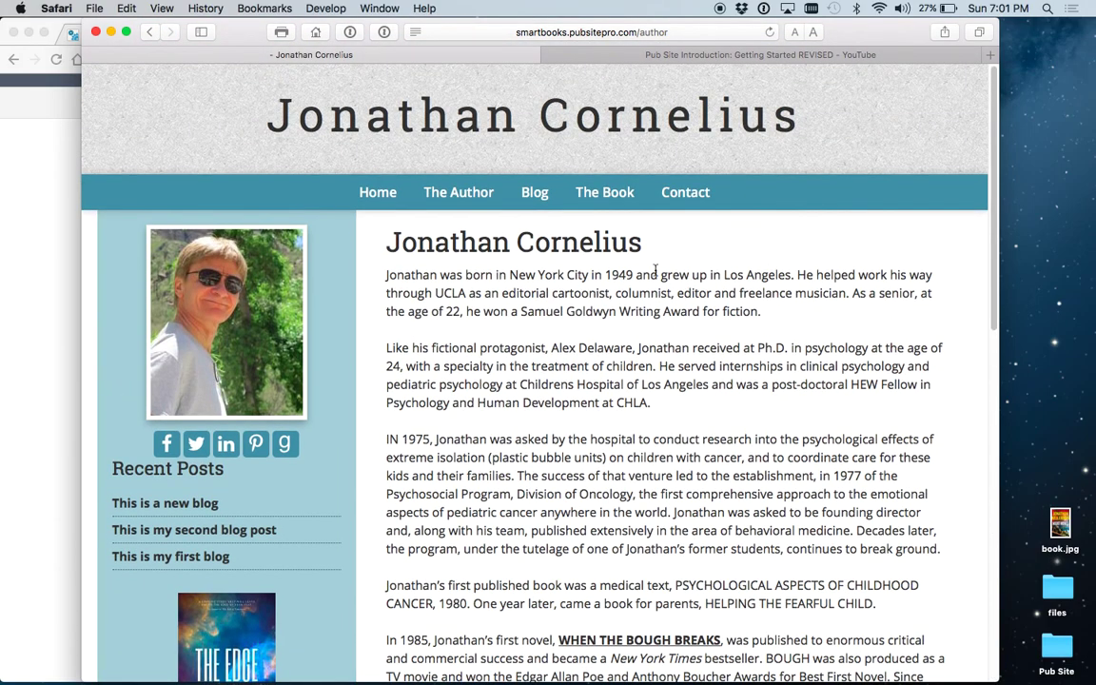
Step: In Chrome, move Appearances from Not Included in Navigation into Main Navigation between The Author and Blog
left_click(66, 187)
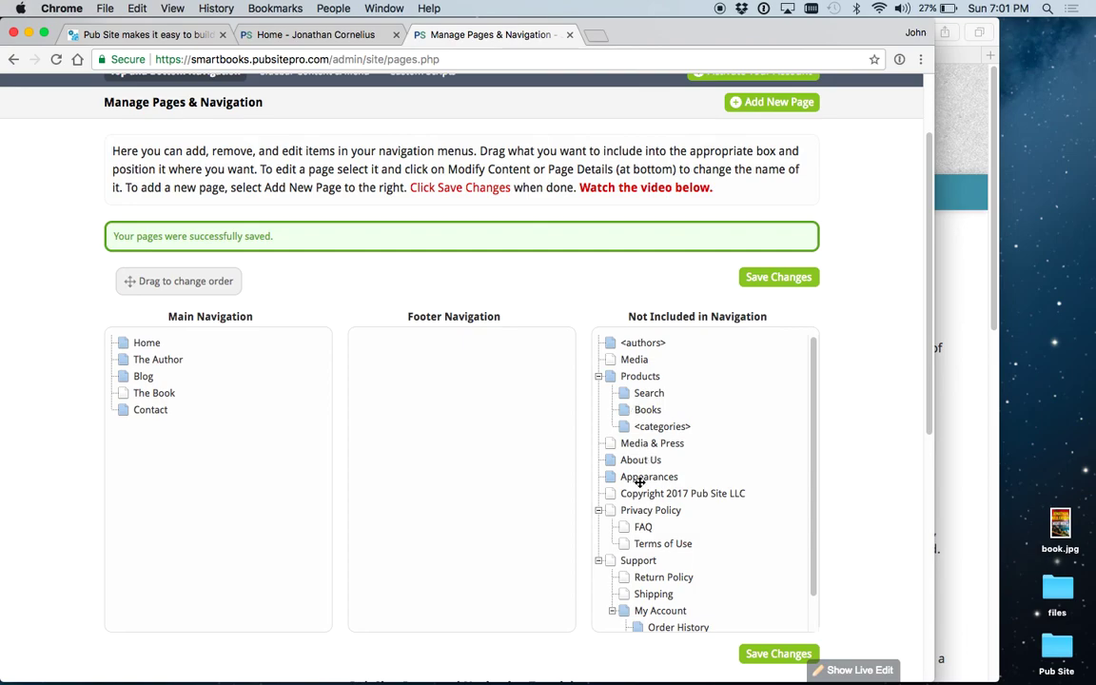
left_click(610, 476)
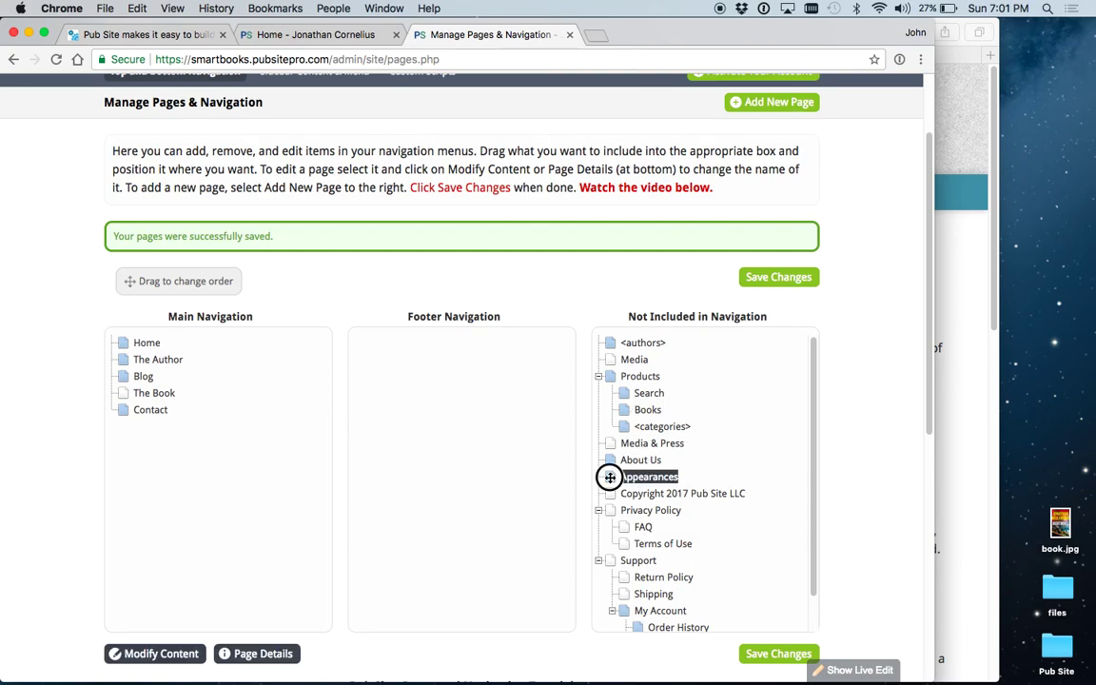
left_click_drag(610, 477, 267, 373)
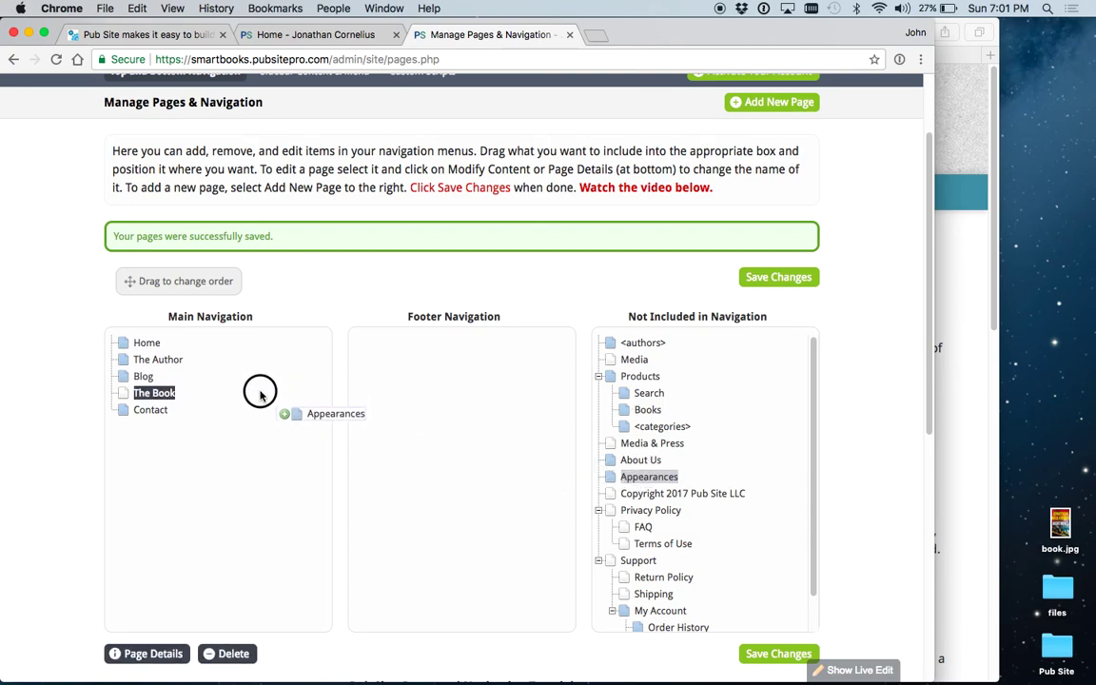
mouse_move(260, 392)
left_mouse_down()
mouse_move(265, 363)
mouse_move(263, 373)
left_mouse_up()
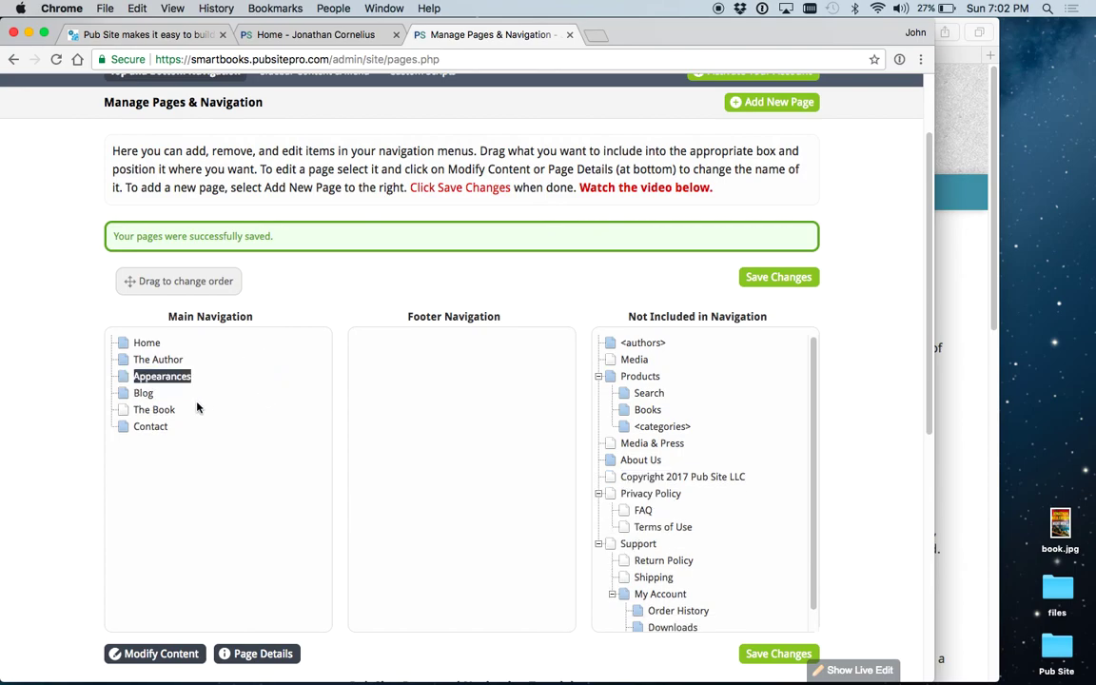
Step: Move Appearances back to Not Included in Navigation below About Us, and save the changes
left_click_drag(119, 376, 620, 464)
left_click(782, 279)
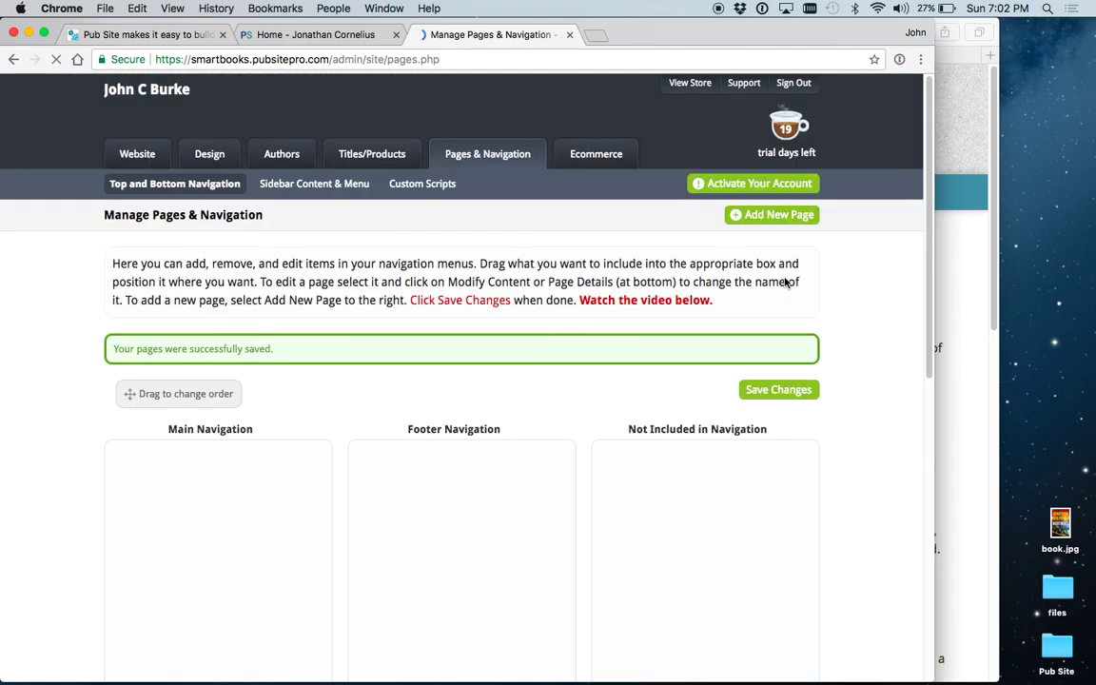
scroll(253, 506, "down", 3)
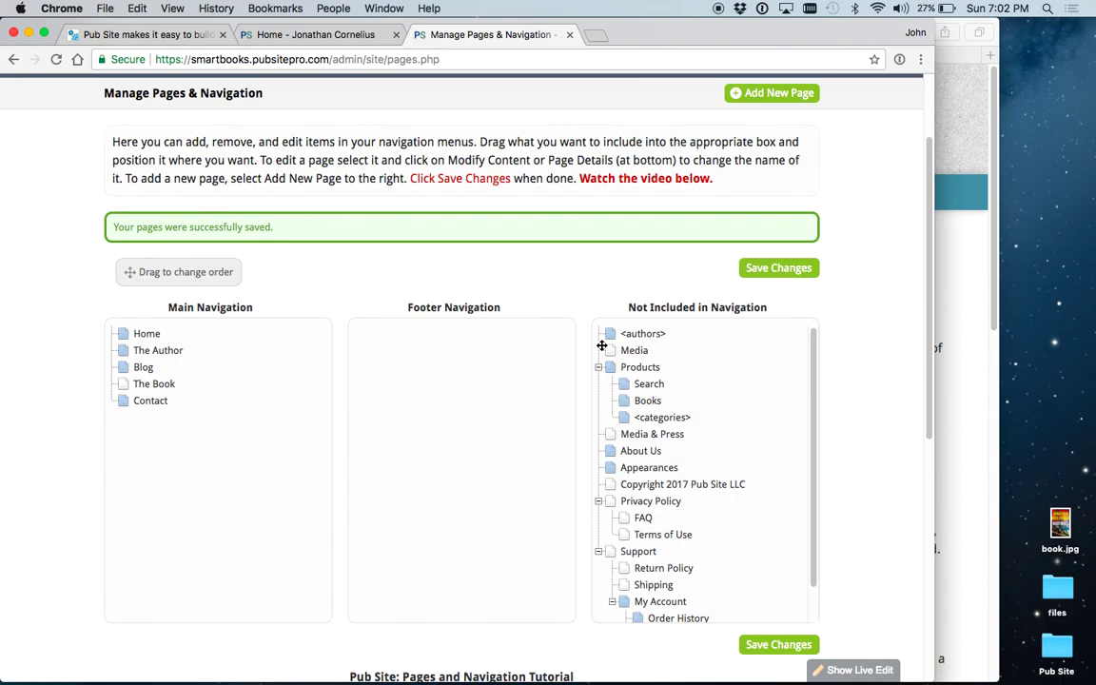
Step: Try to add a new page named Media with the link media
left_click(773, 94)
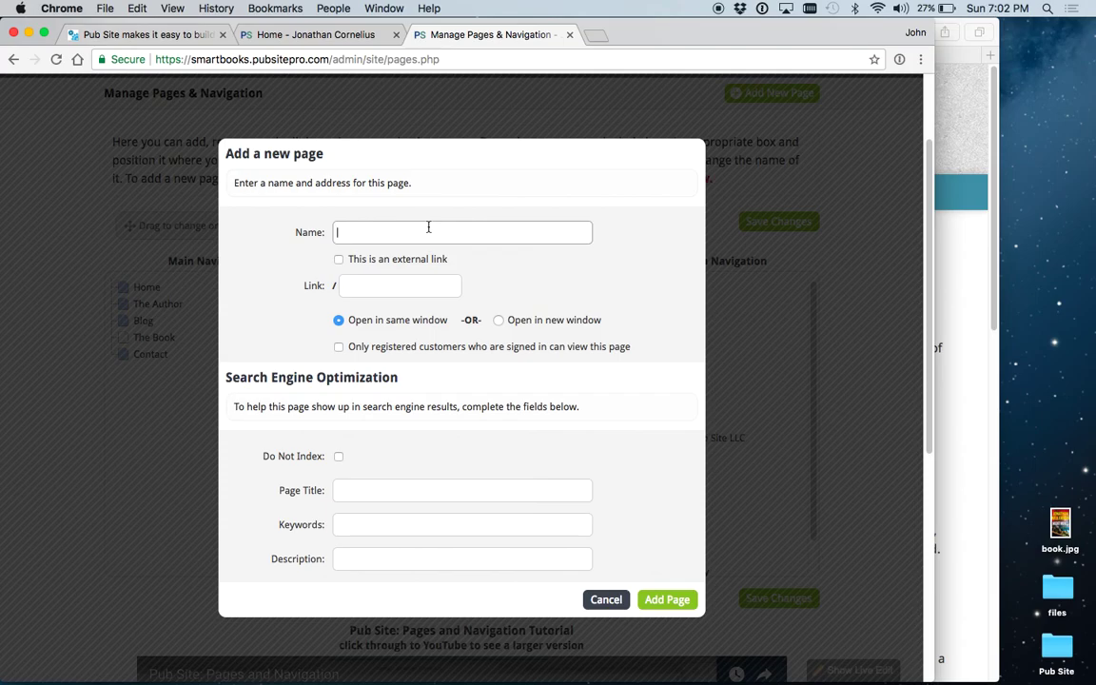
type("Media")
key("Tab")
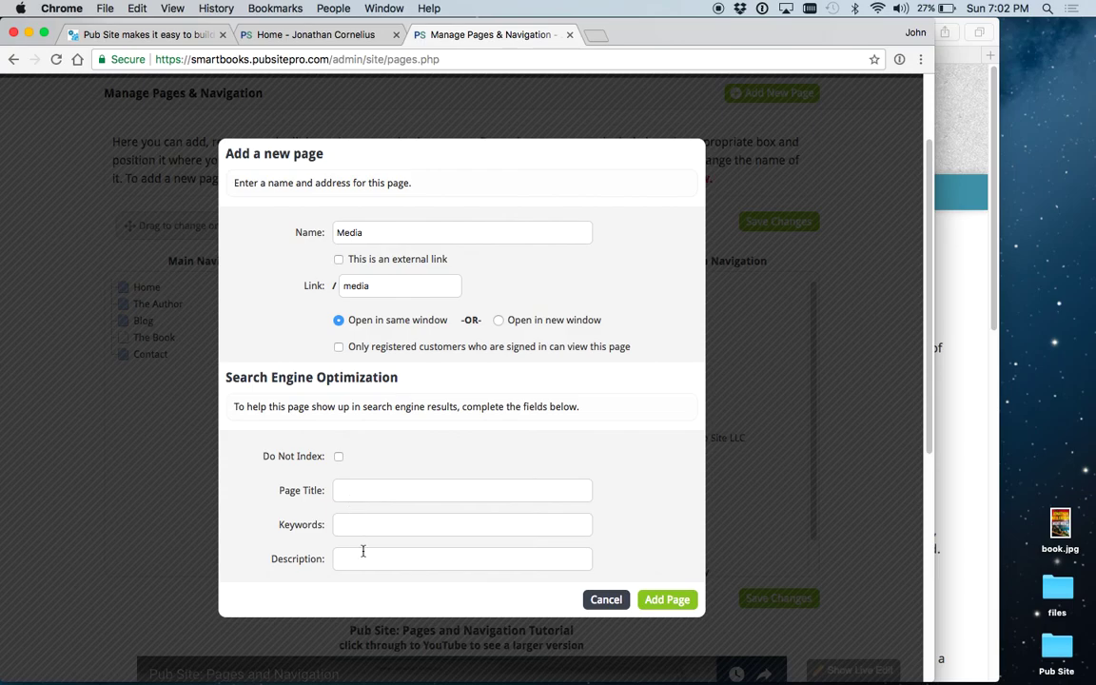
left_click(657, 598)
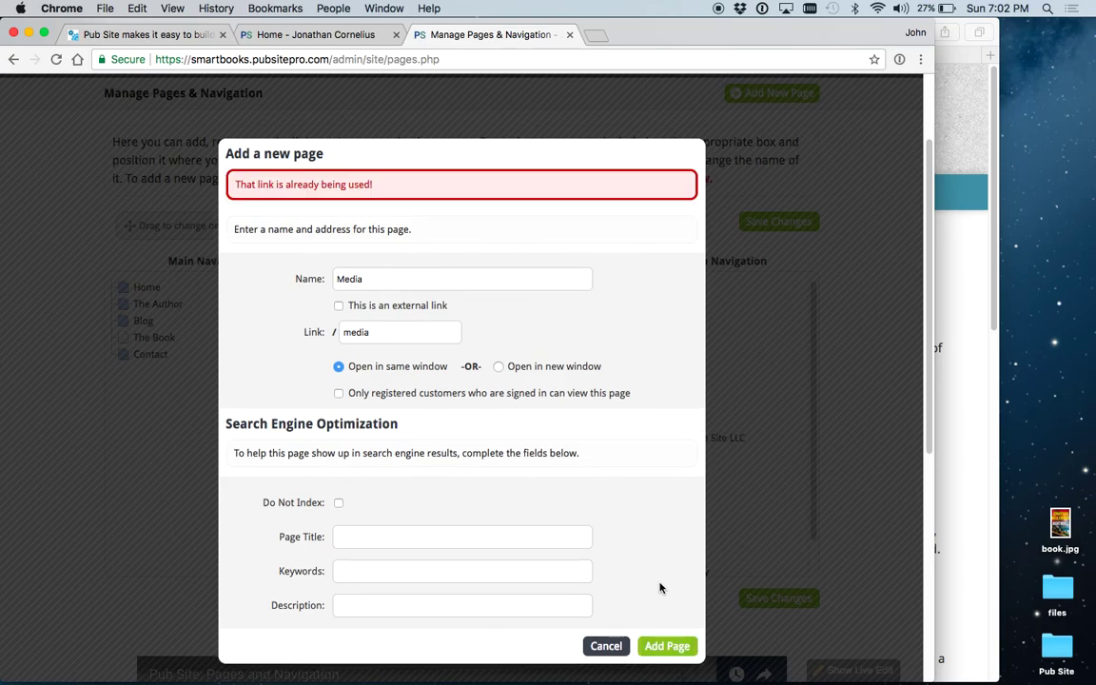
Step: Change the new page's name to Media5 and its link to media5, and add the page
left_click(376, 277)
type("5")
left_click(678, 645)
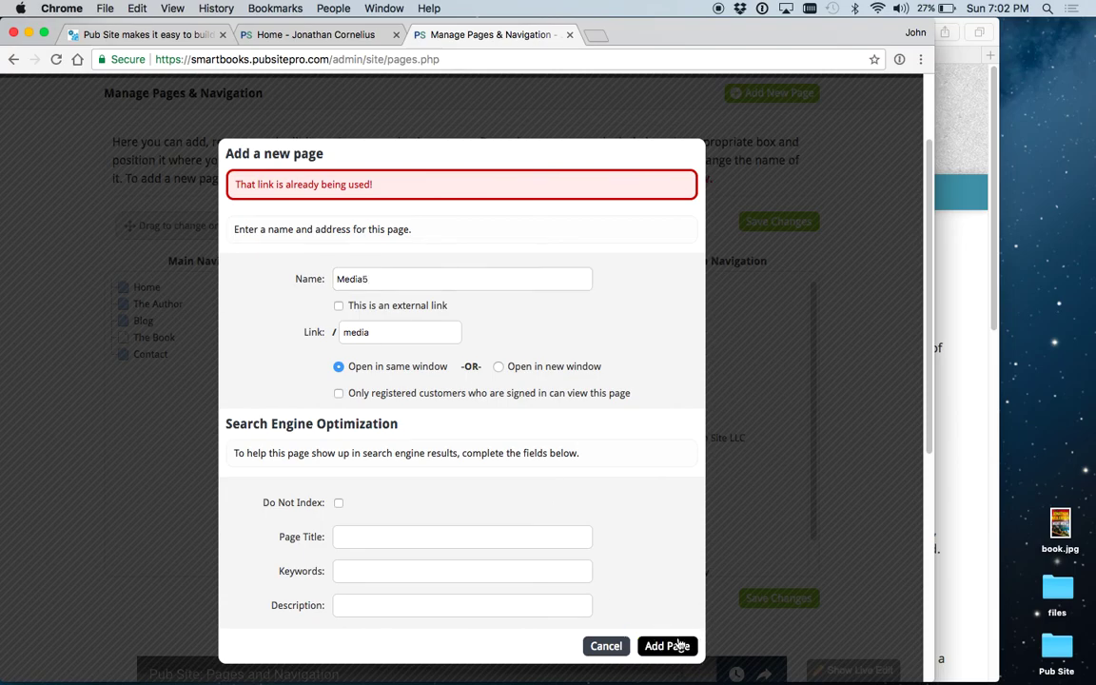
left_click(391, 333)
type("5")
left_click(668, 645)
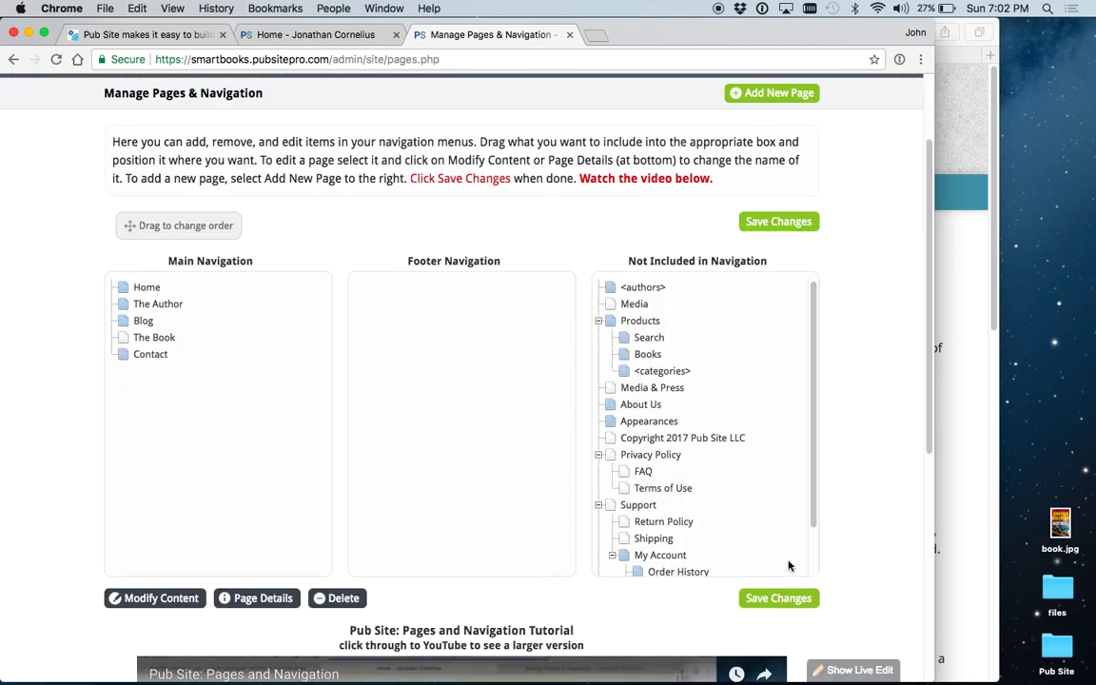
Step: Move Media5 from Not Included in Navigation into Main Navigation between The Book and Contact, and save the changes
left_click(815, 516)
left_click_drag(816, 516, 807, 568)
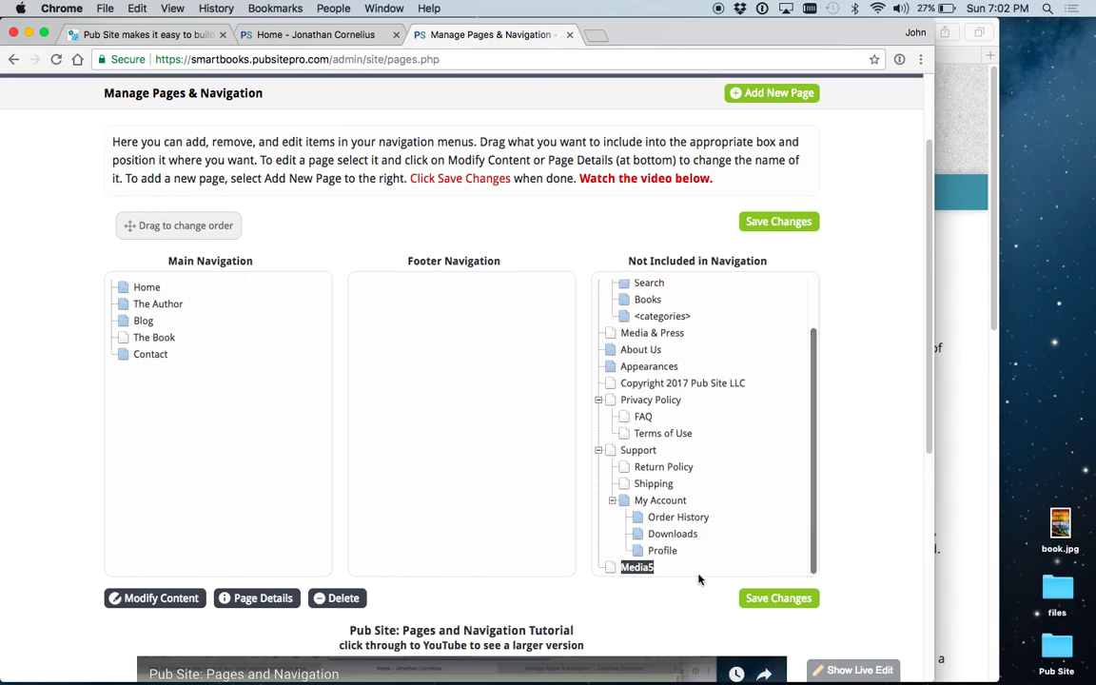
left_click_drag(607, 567, 266, 348)
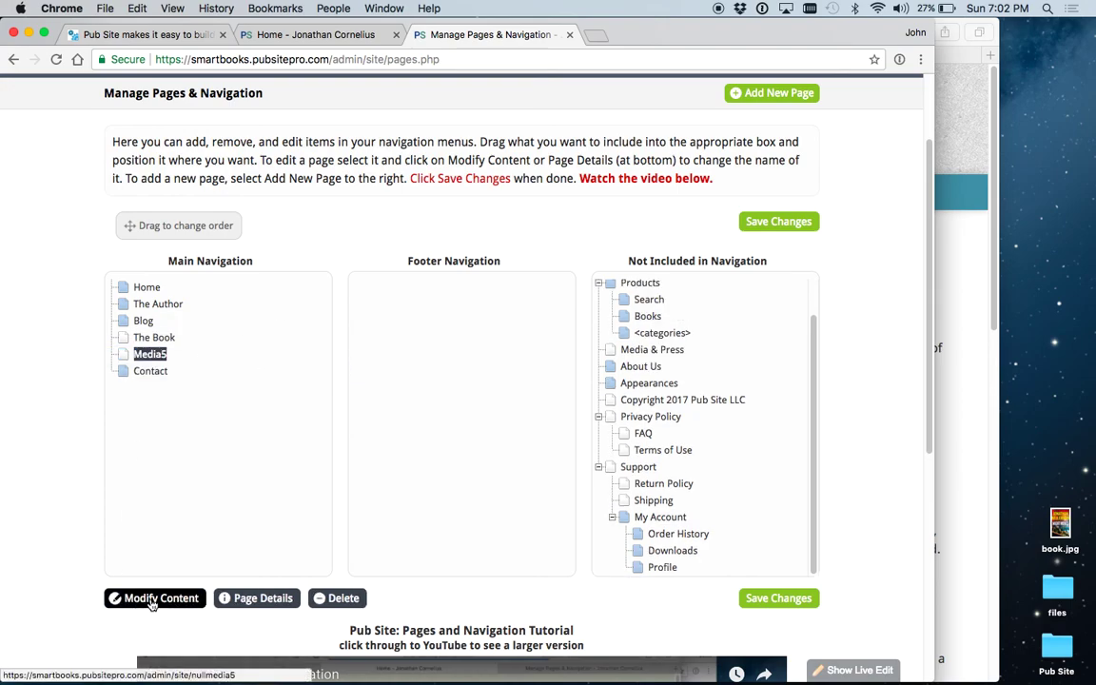
left_click(766, 599)
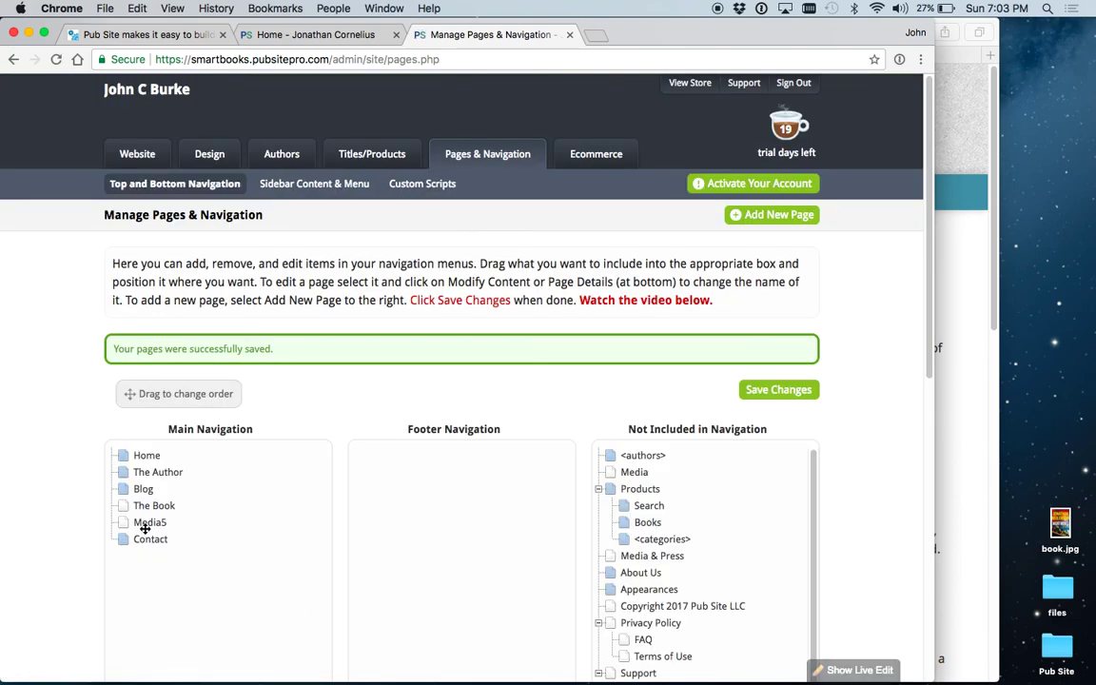
Step: Open the Media5 page for content modification from Main Navigation and check the media5 part of its address
left_click(144, 522)
scroll(76, 517, "down", 4)
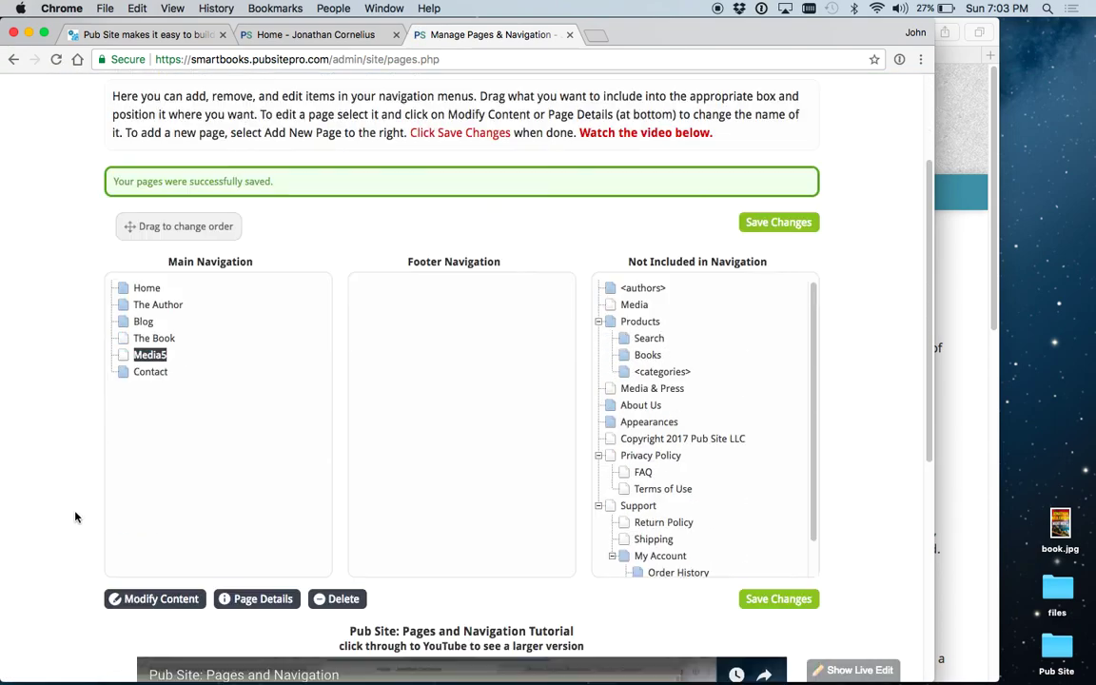
left_click(164, 595)
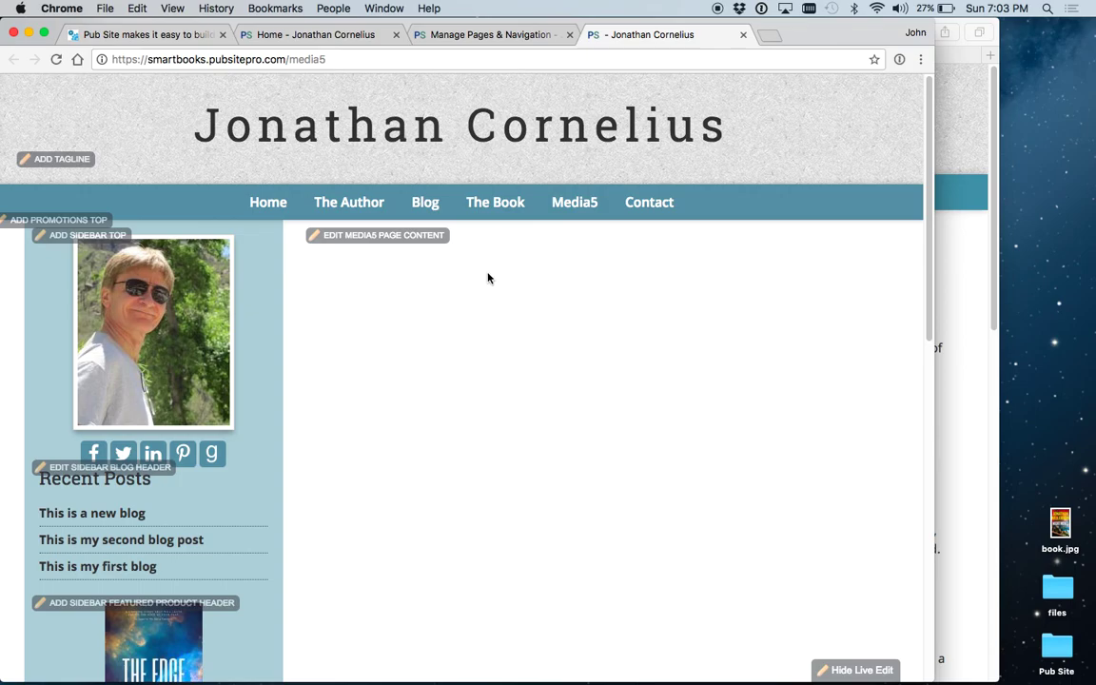
double_click(310, 59)
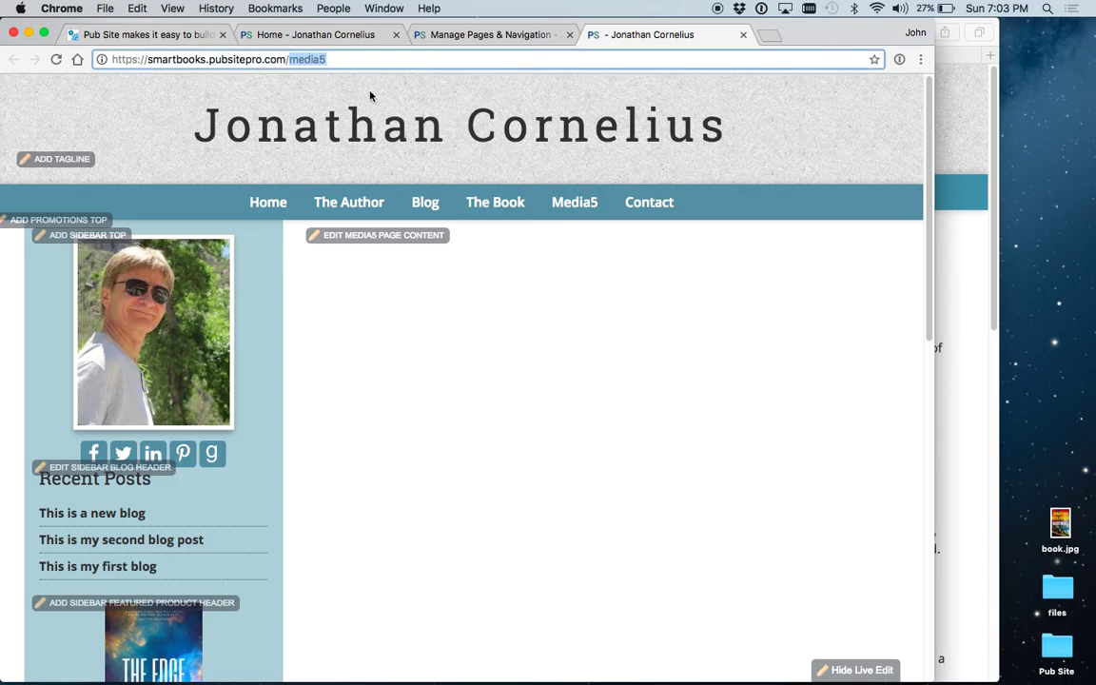
left_click(365, 248)
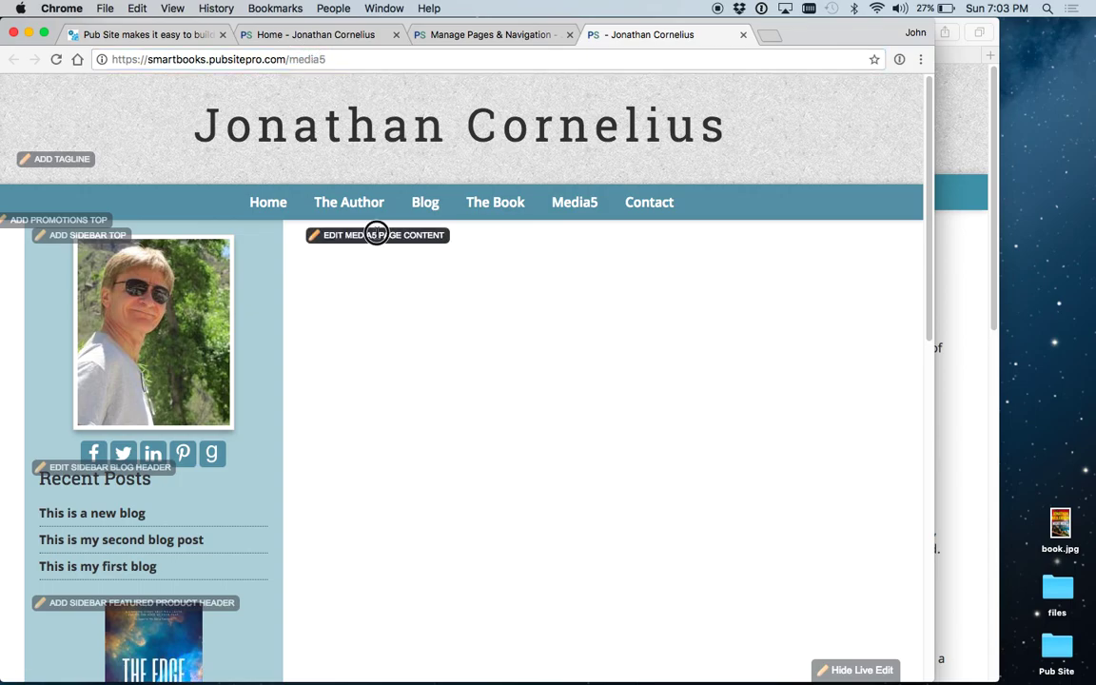
Step: Enter the line Media and the filler line ushfliuhelwf as the Media5 page content
left_click(375, 234)
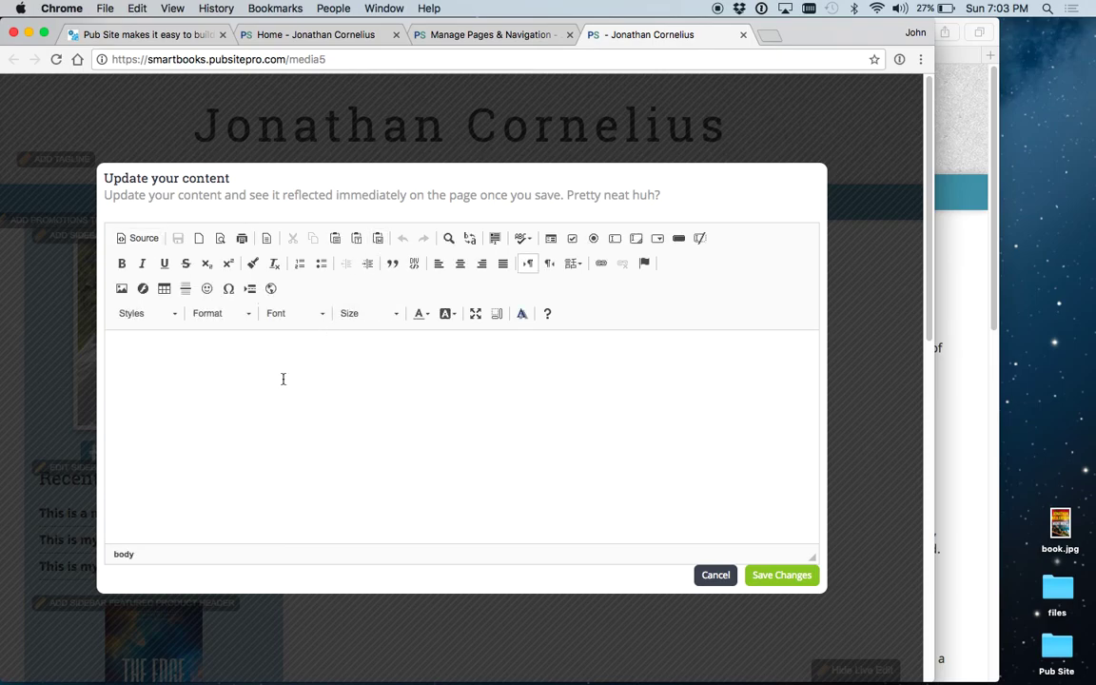
type("Media")
key("Return")
type("ushfliuhelwf")
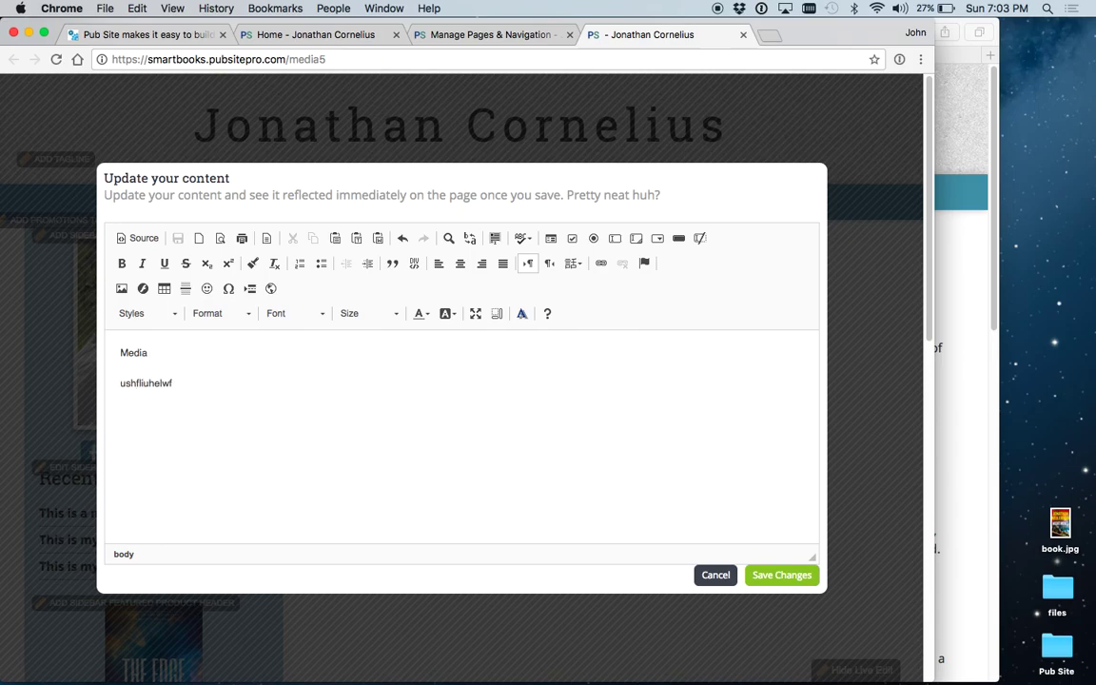
Step: Format the Media line as Heading 2 and save the page content
double_click(125, 352)
left_click(391, 315)
left_click(391, 315)
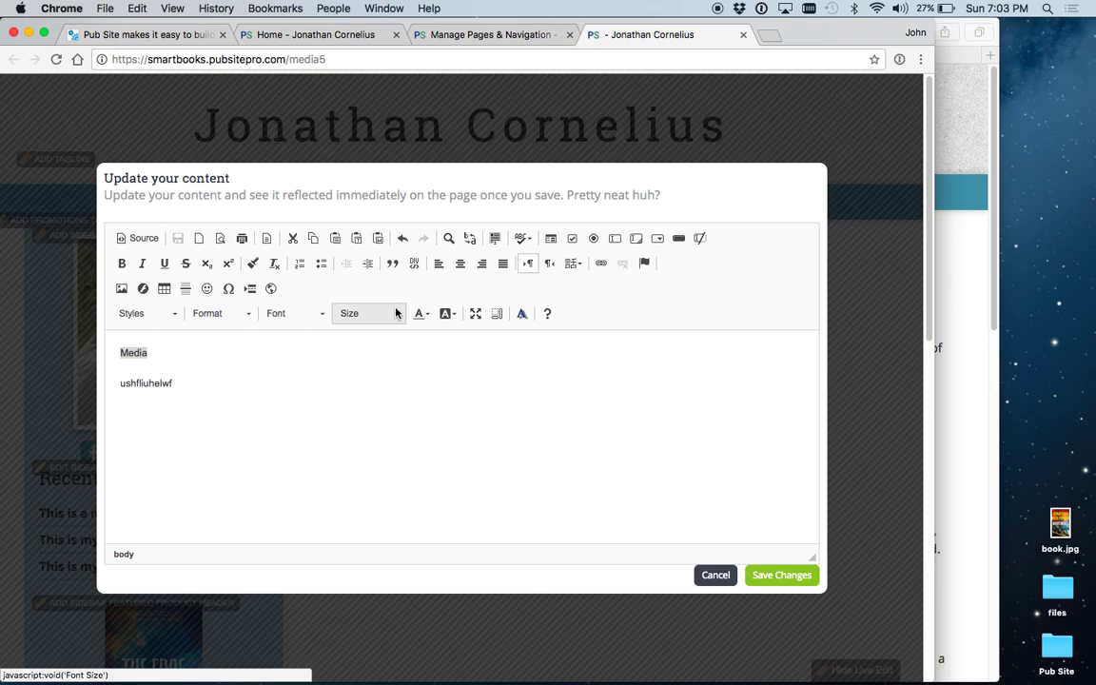
left_click(251, 316)
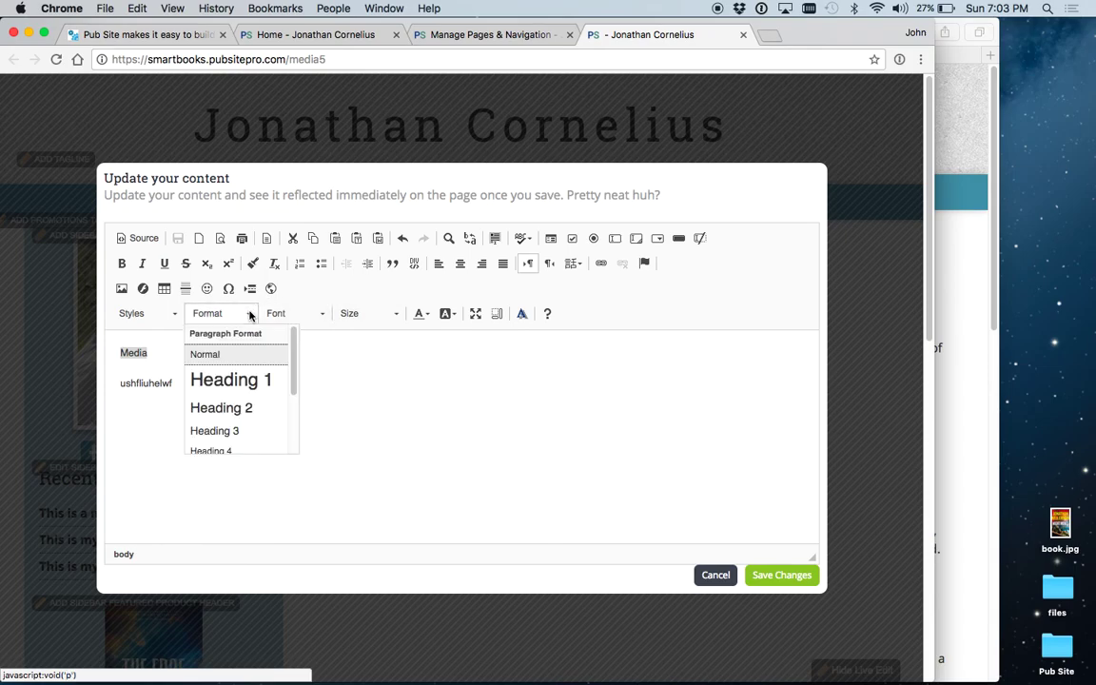
left_click(221, 409)
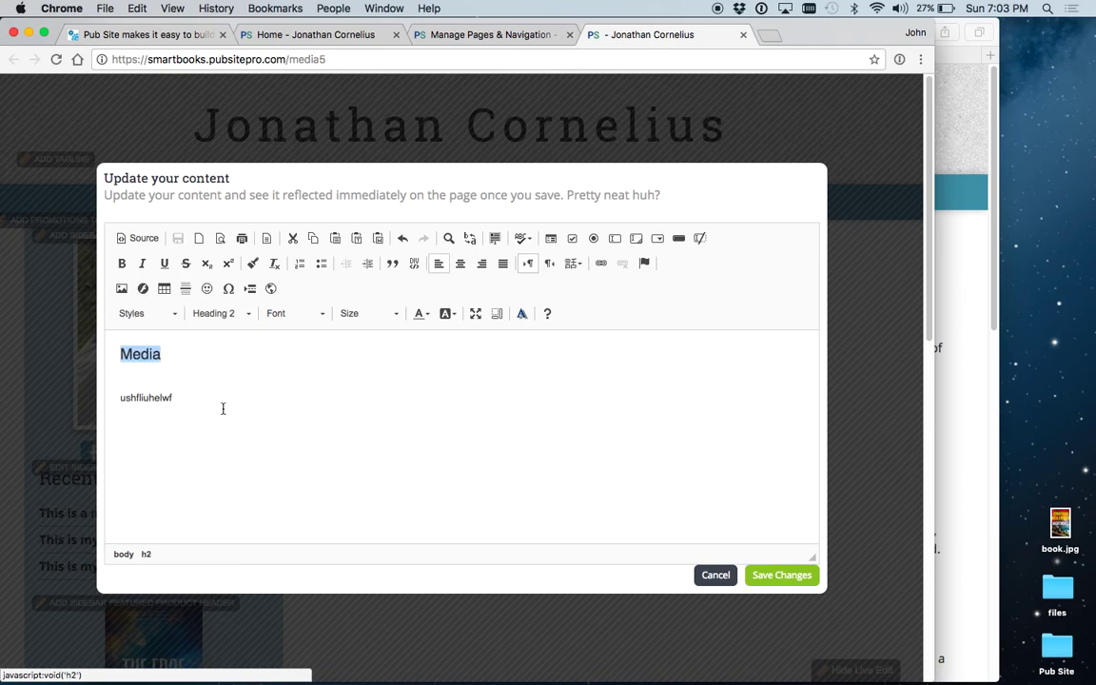
left_click(768, 573)
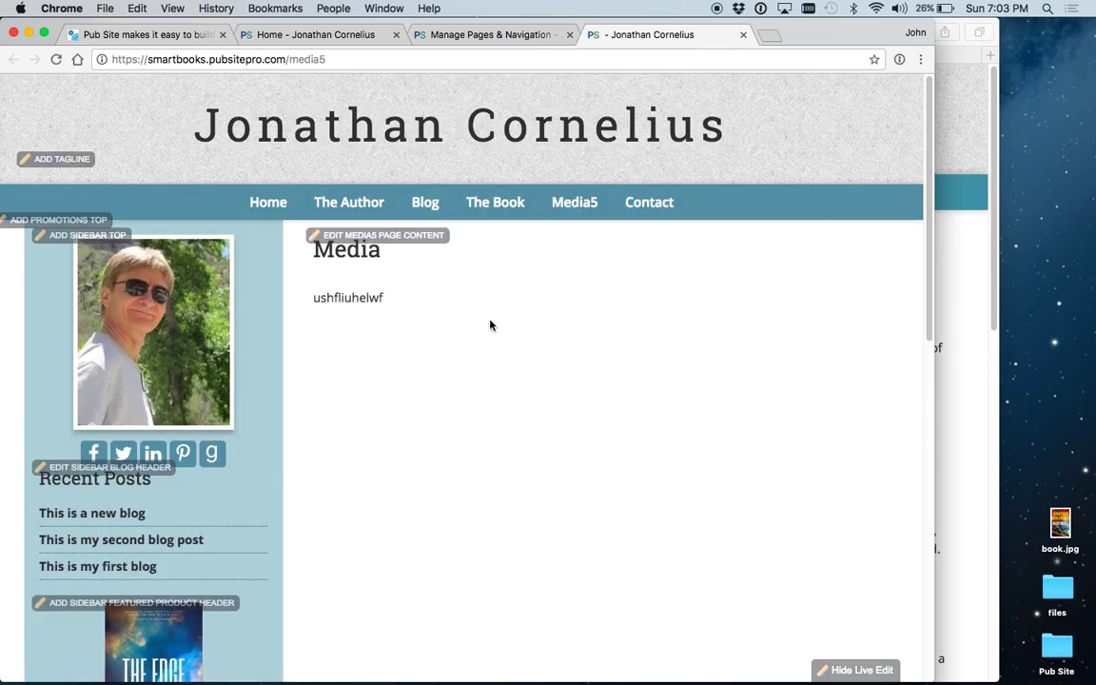
Step: Reopen the Media5 content for editing, cancel without changes, and close the page to return to Manage Pages & Navigation
left_click(484, 283)
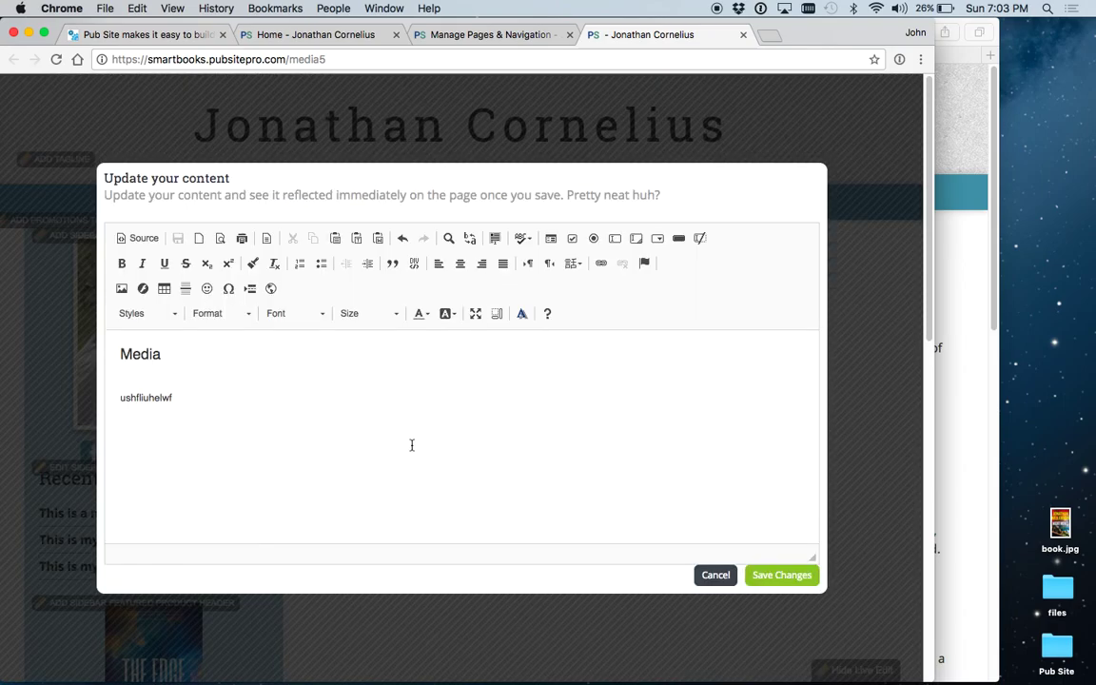
left_click(716, 574)
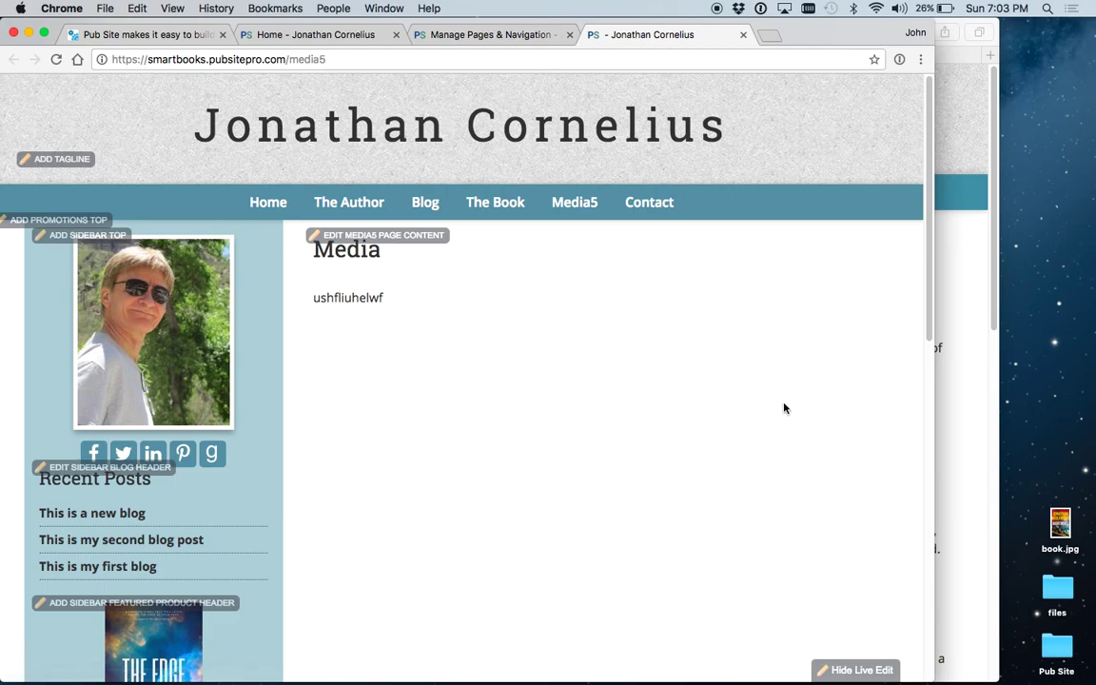
left_click(743, 35)
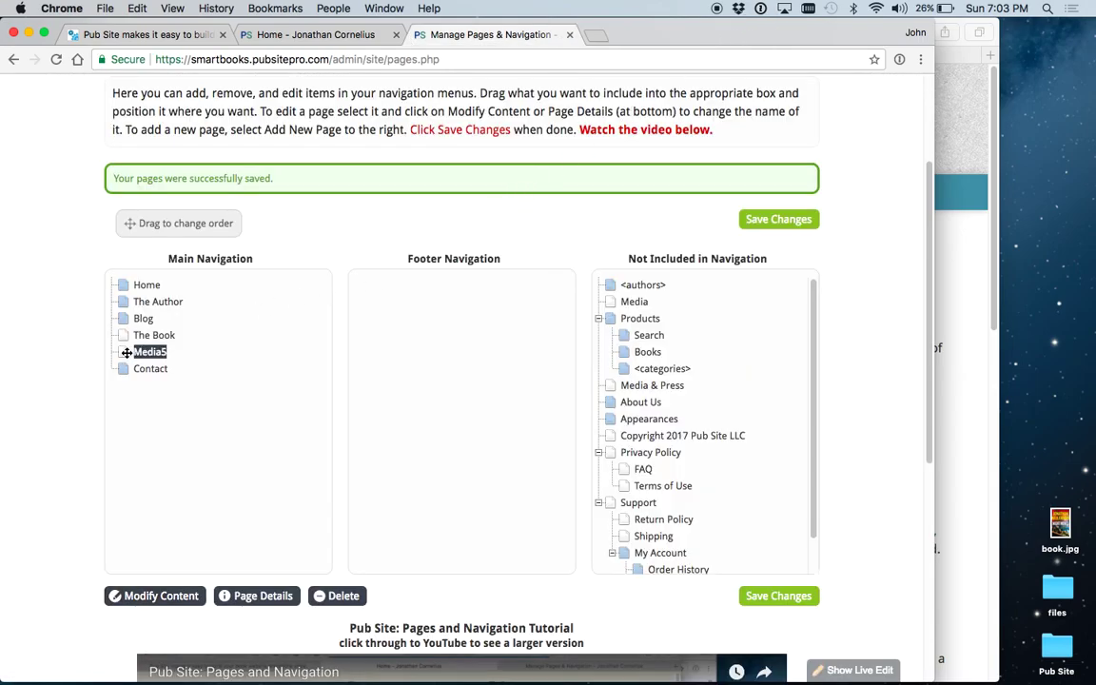
Step: Return Media5 to Not Included in Navigation, put Media & Press between The Book and Contact in Main Navigation, and save the changes
left_click_drag(127, 353, 624, 415)
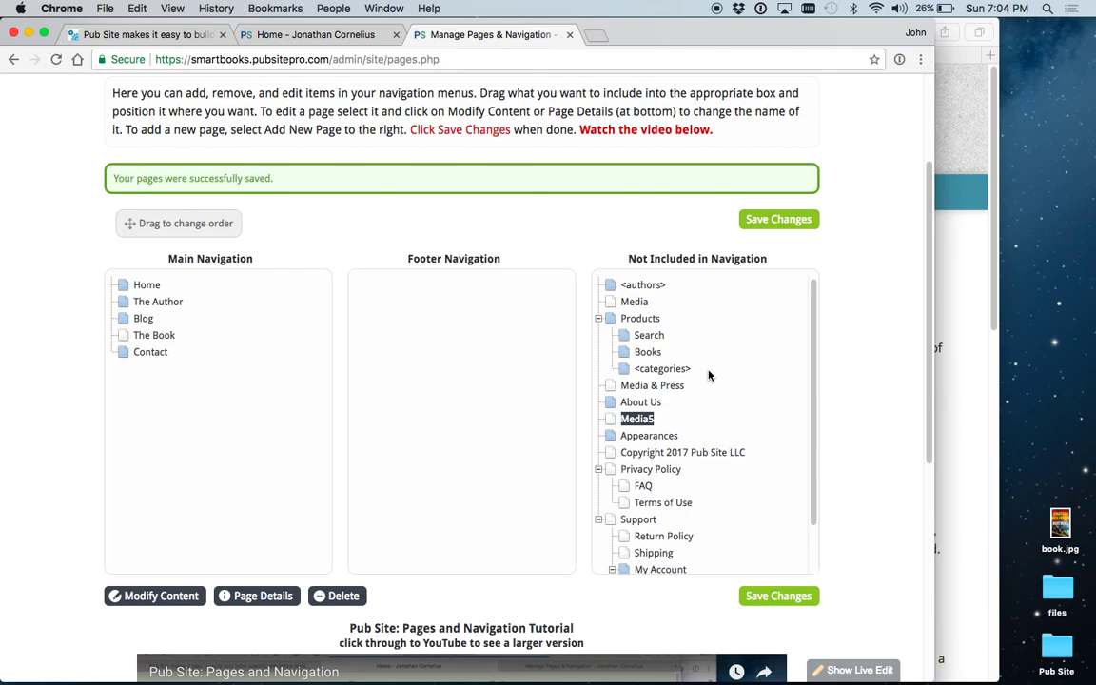
scroll(709, 376, "down", 1)
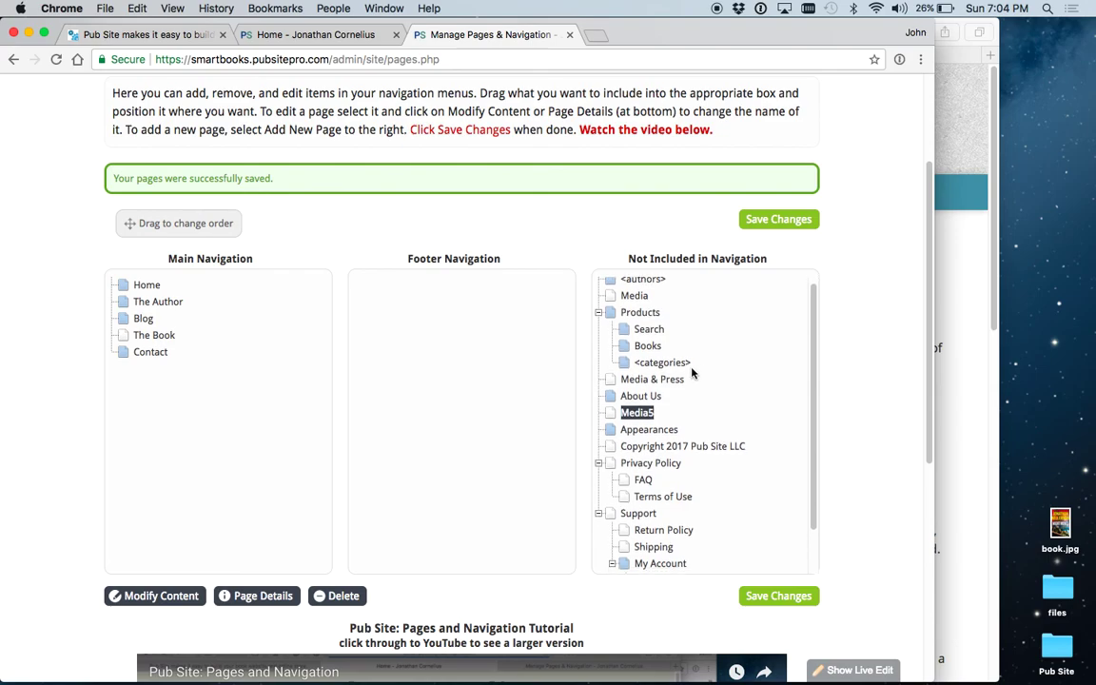
left_click(635, 378)
left_click_drag(635, 379, 286, 349)
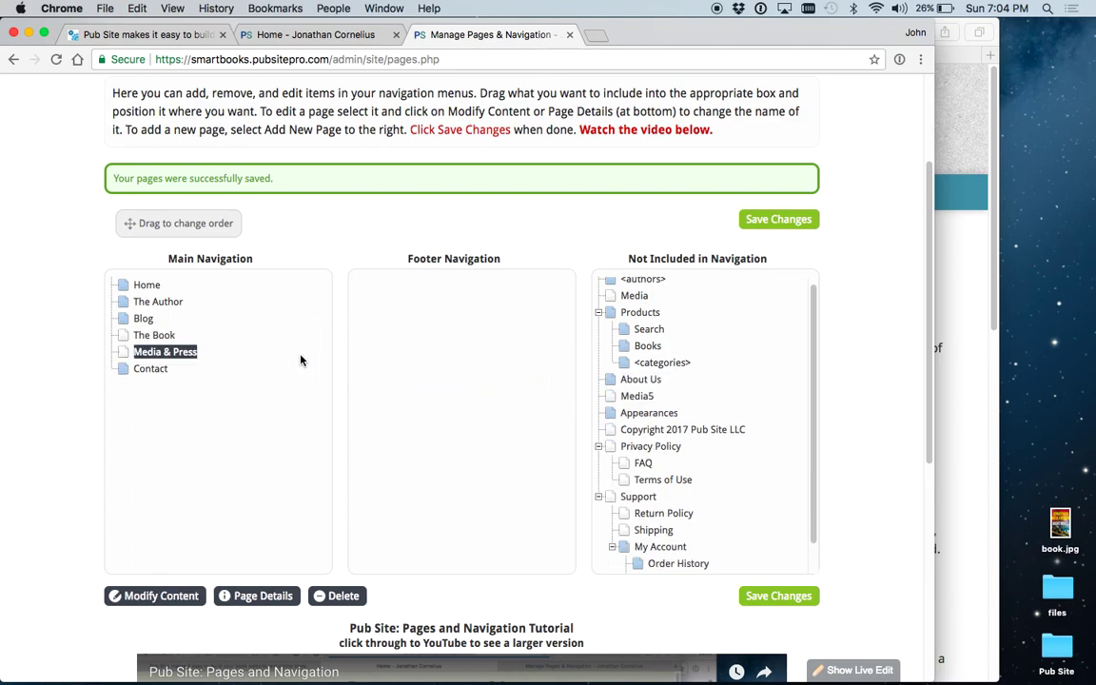
left_click(784, 221)
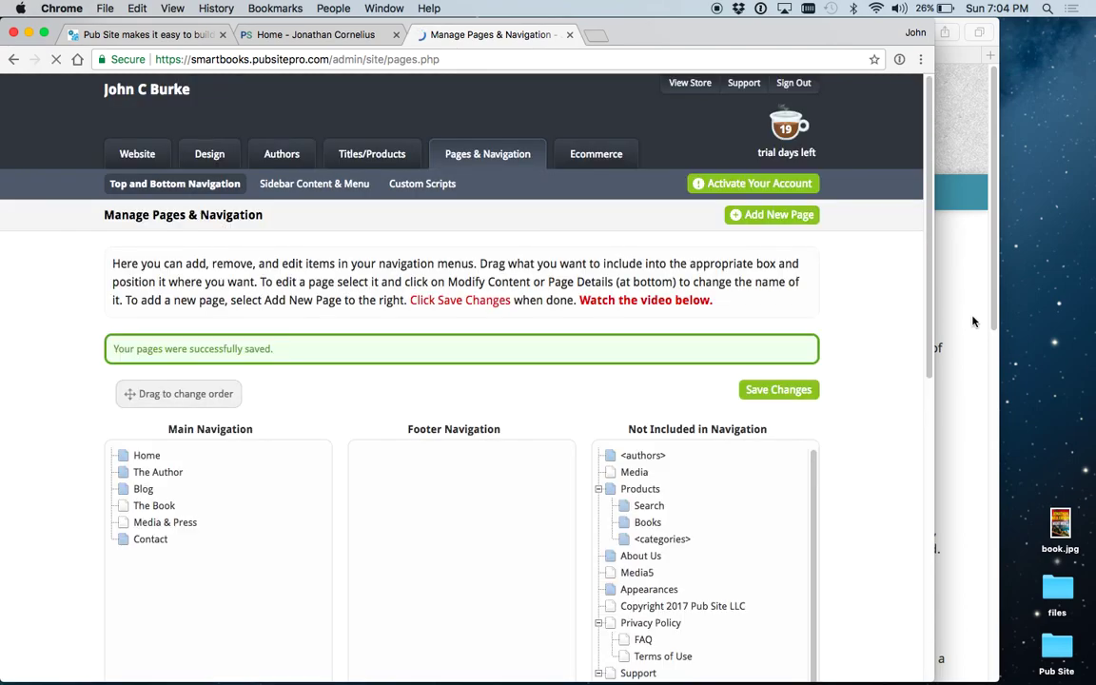
Step: In Safari, reload the live site's author page to check the menu for Media & Press
left_click(972, 321)
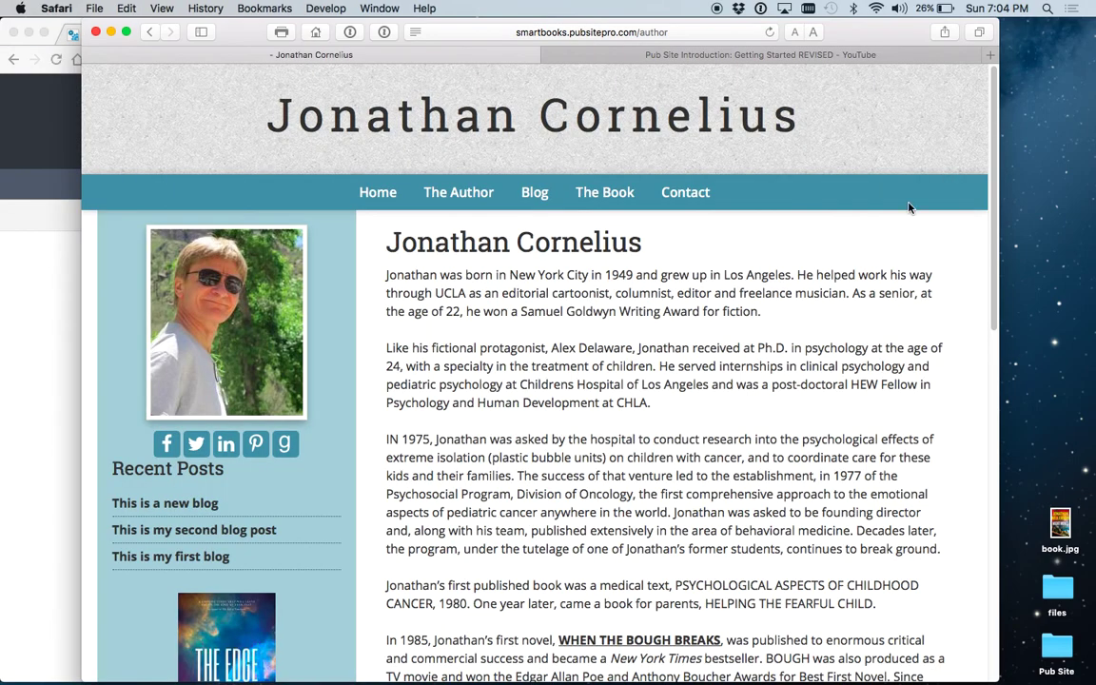
left_click(770, 33)
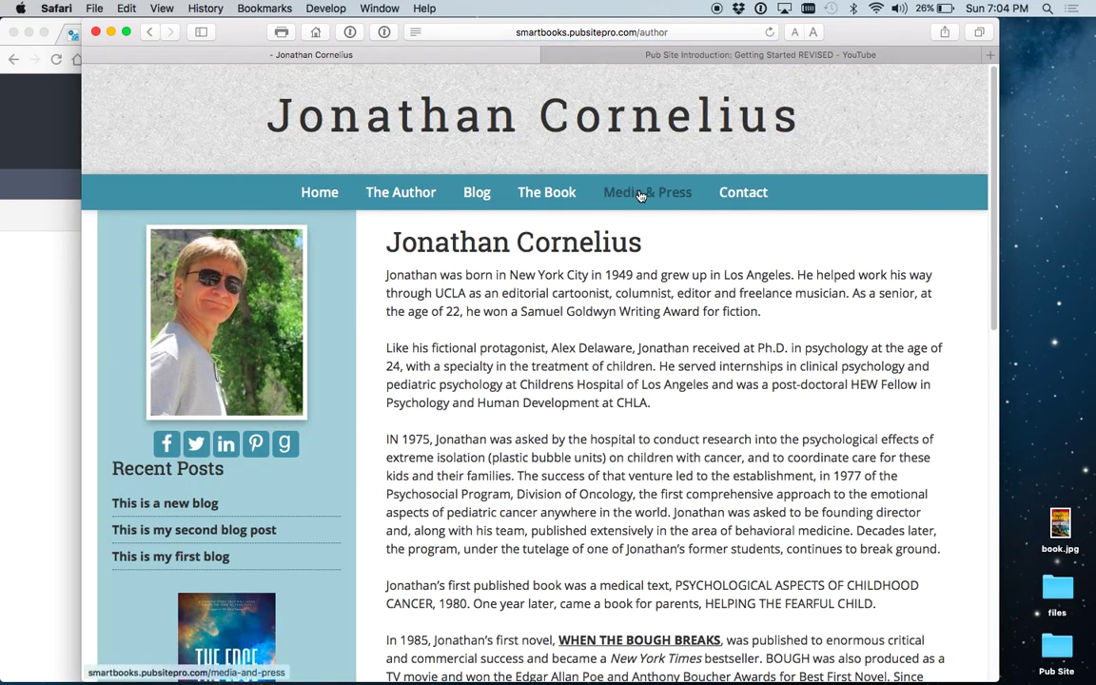
Step: Open the Media & Press page on the live site and look through its photo, book covers, praise quotes and press contact section
left_click(641, 195)
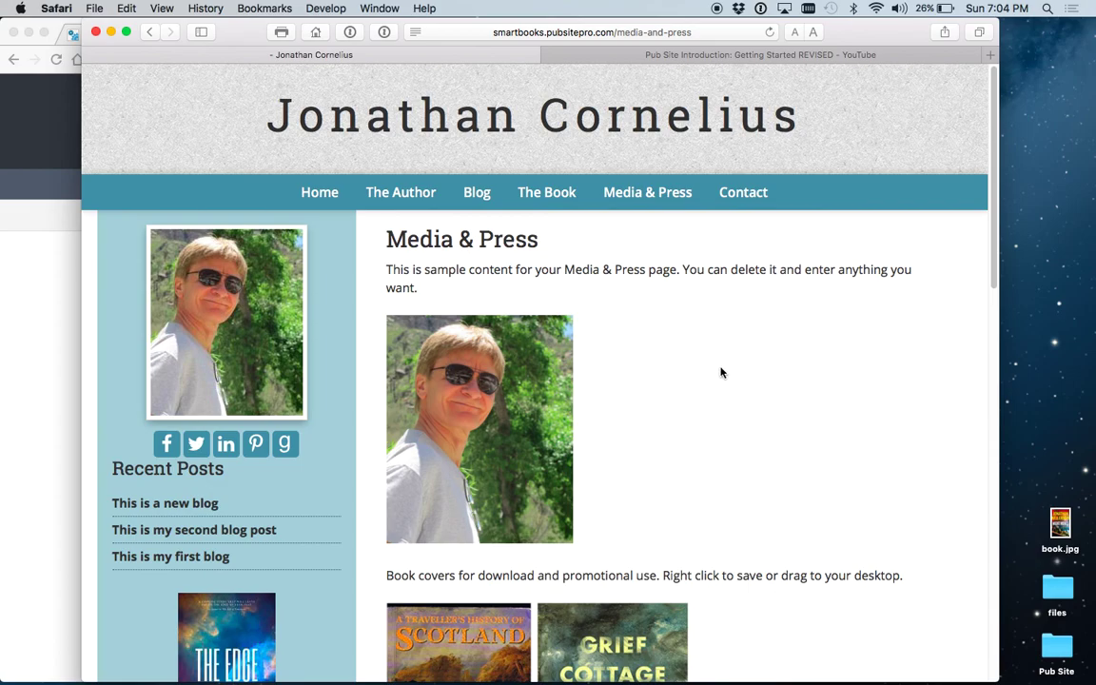
scroll(721, 371, "down", 3)
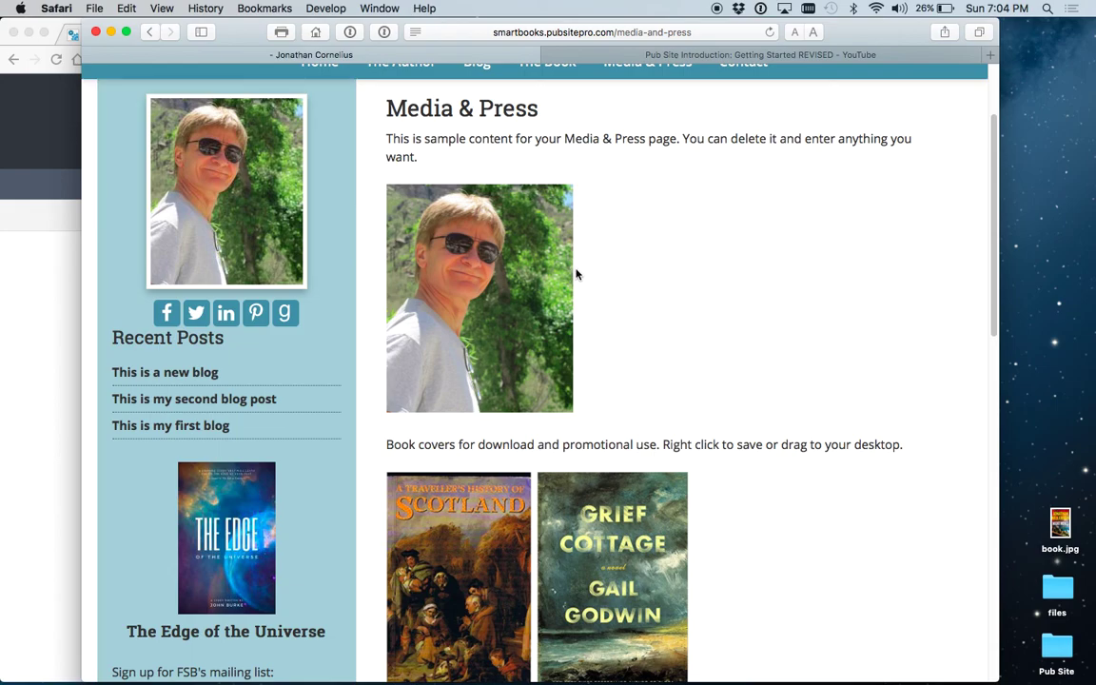
scroll(741, 561, "down", 5)
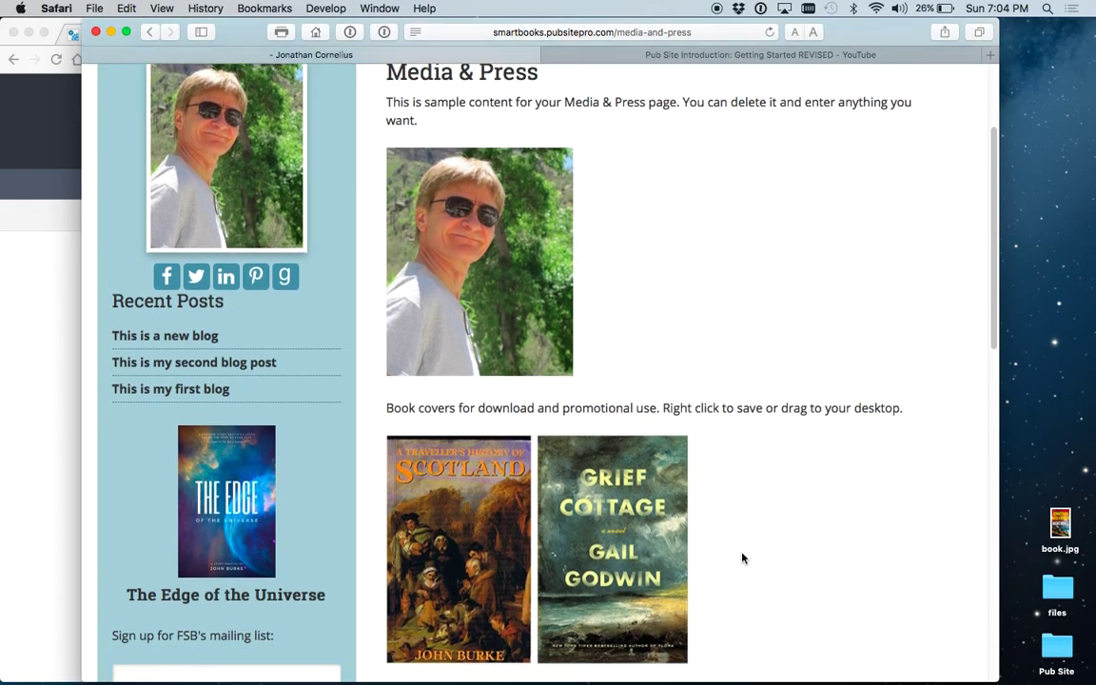
scroll(746, 538, "down", 10)
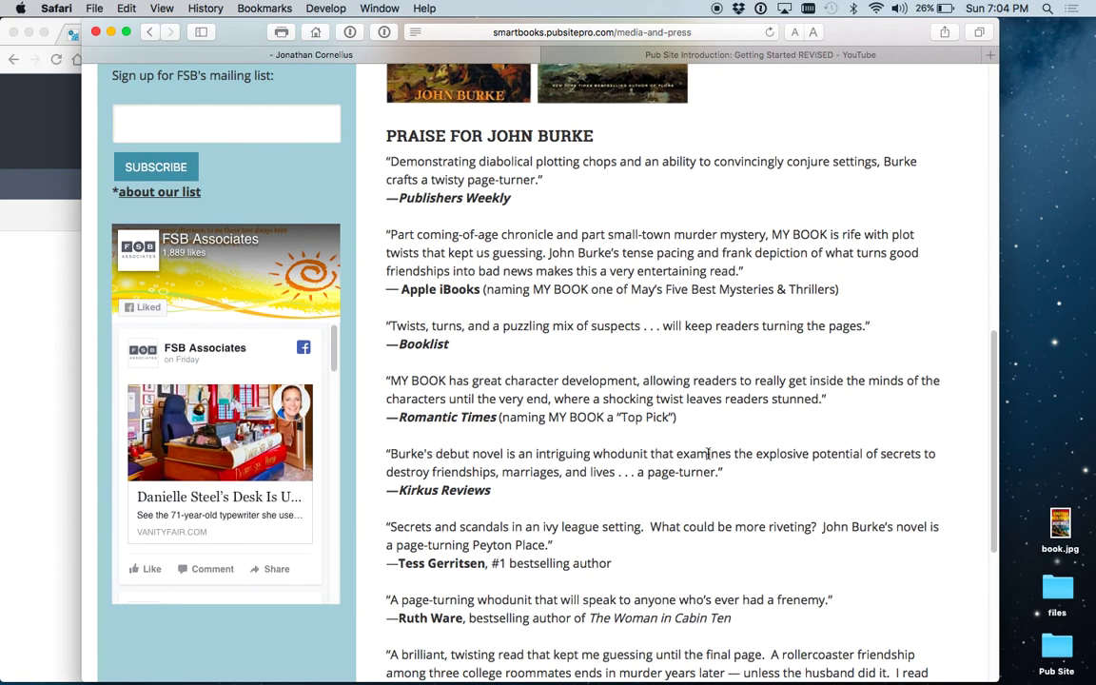
scroll(707, 454, "down", 9)
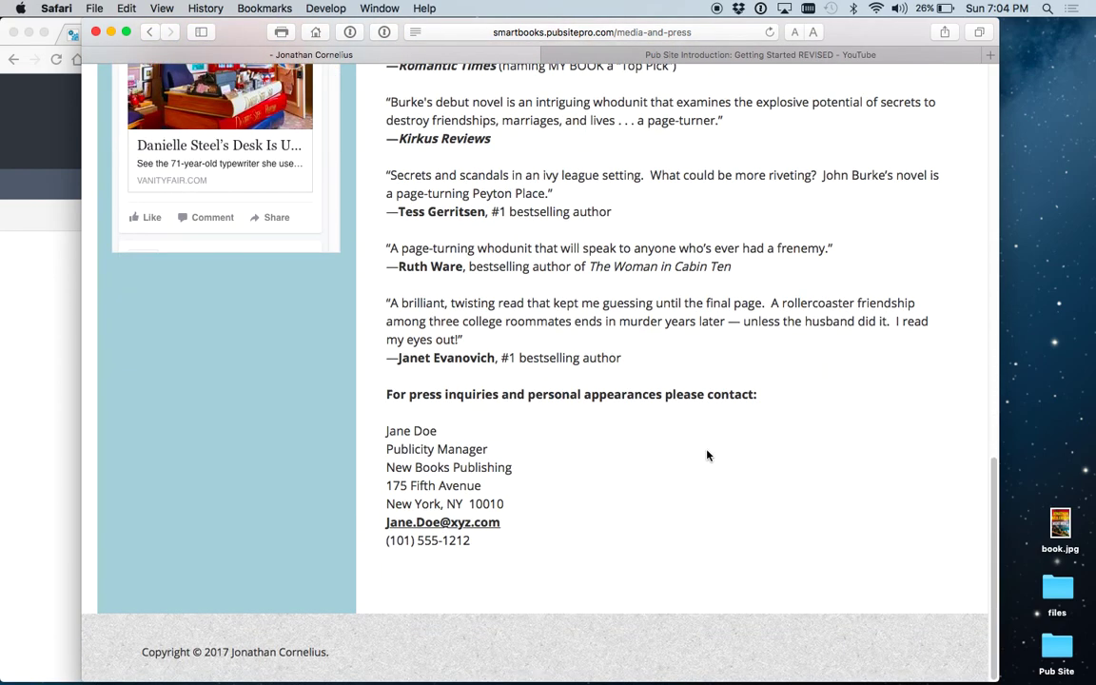
scroll(634, 323, "up", 1)
scroll(632, 325, "up", 15)
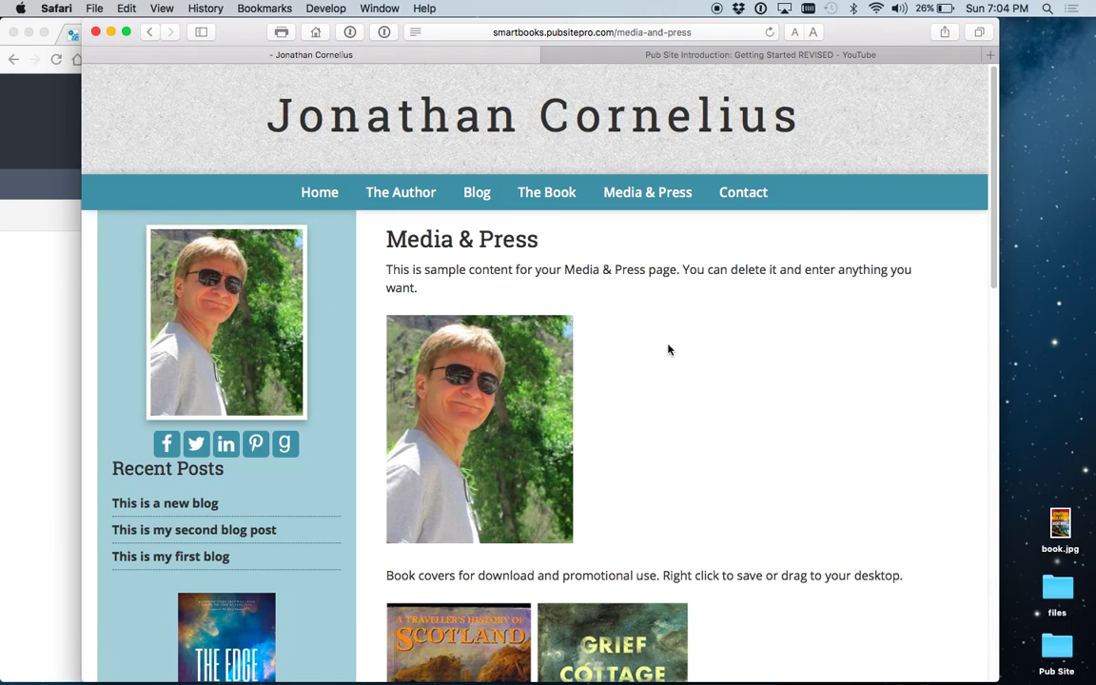
Step: Back in Chrome, nest the Media page under Media & Press in Main Navigation and save the changes
left_click(25, 242)
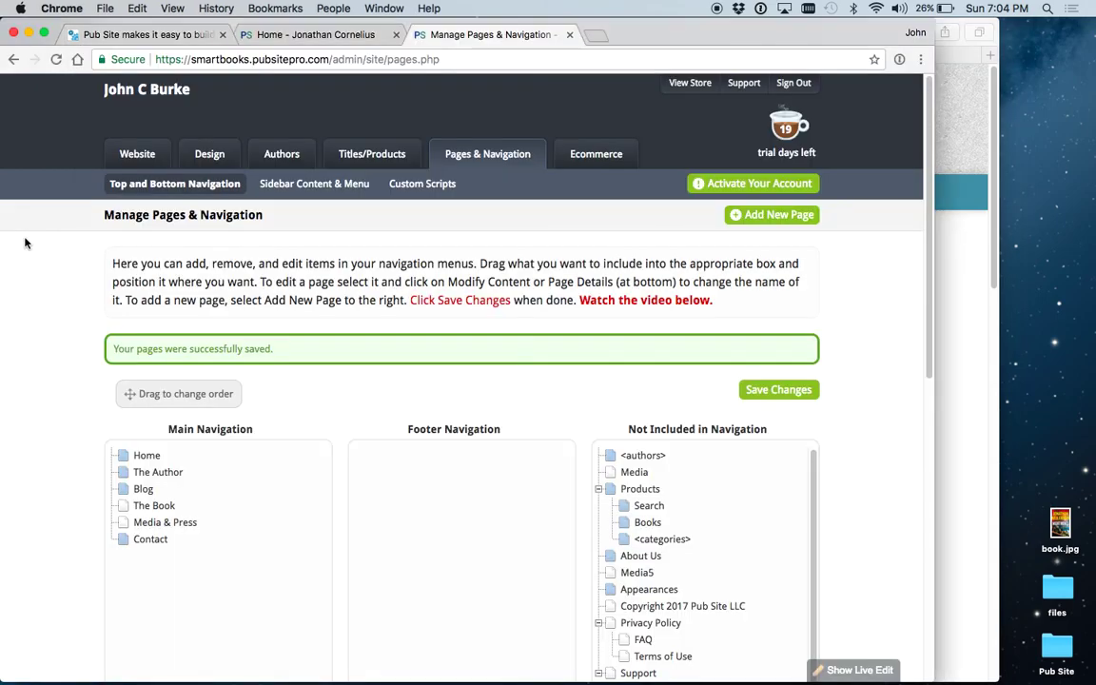
scroll(895, 519, "down", 3)
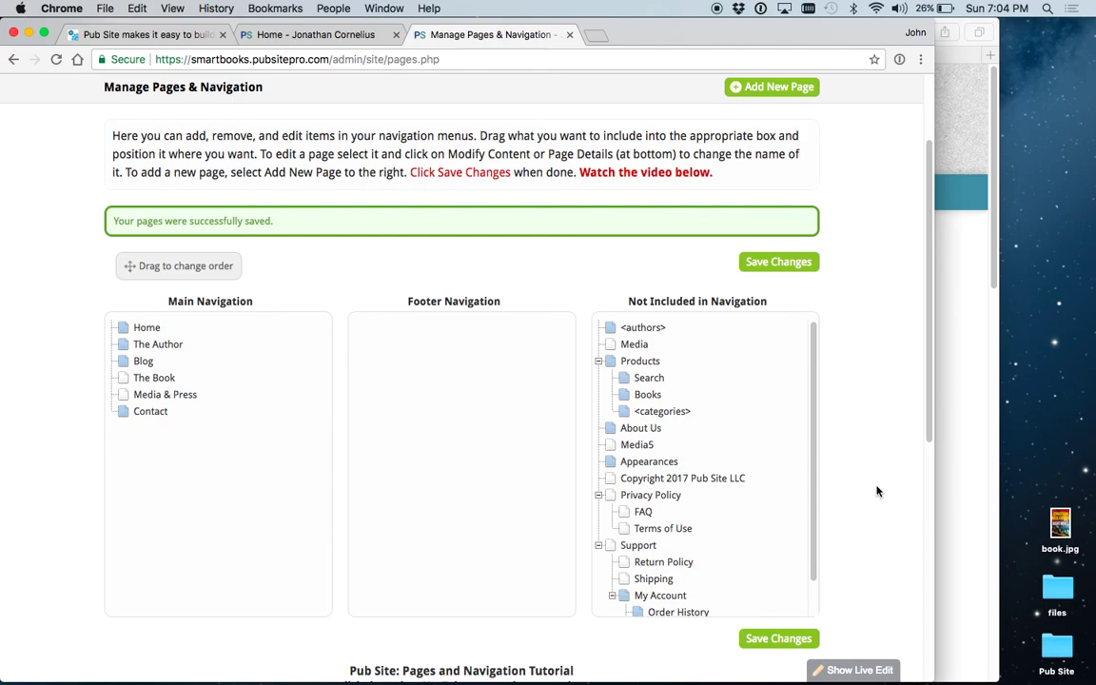
scroll(877, 489, "up", 3)
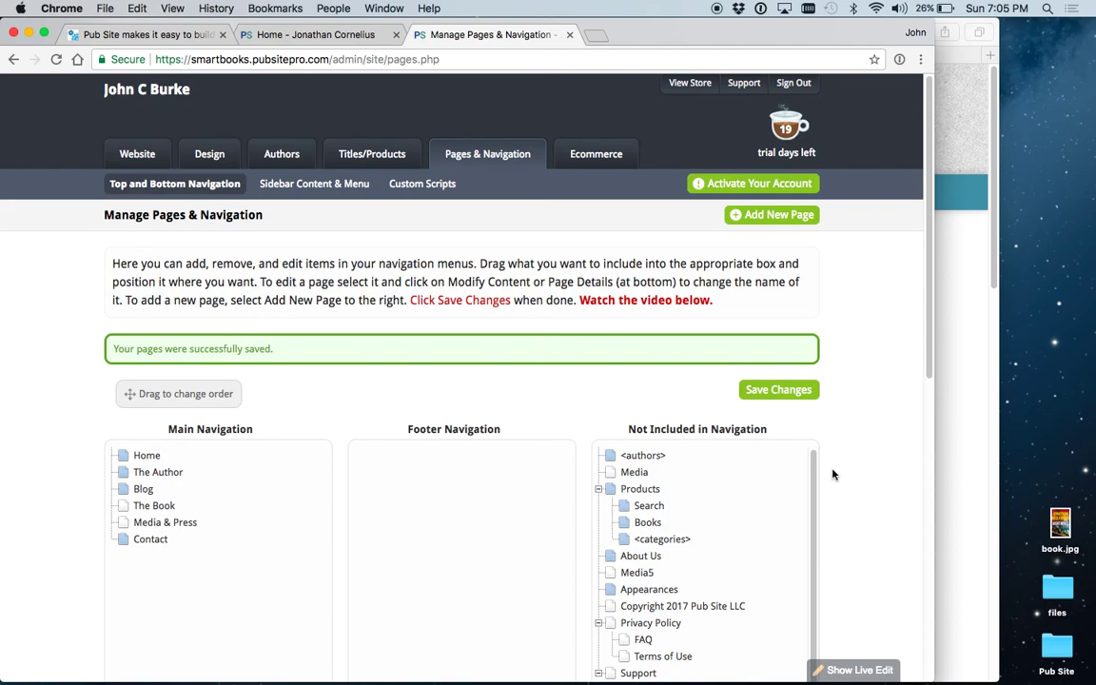
scroll(768, 487, "down", 2)
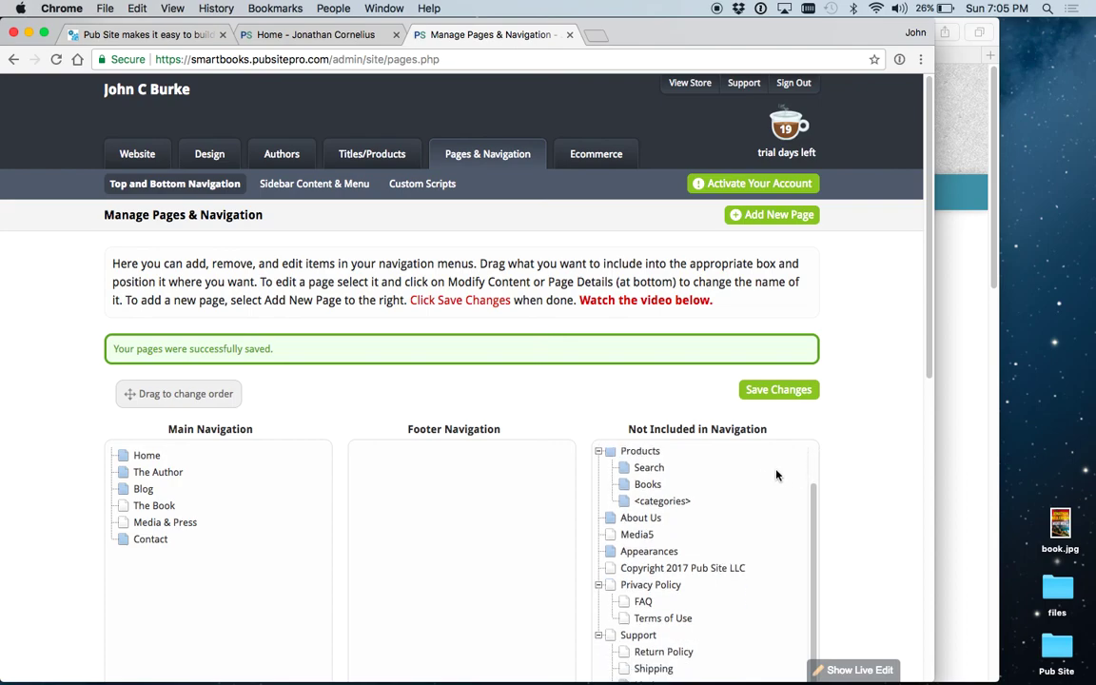
scroll(690, 489, "up", 2)
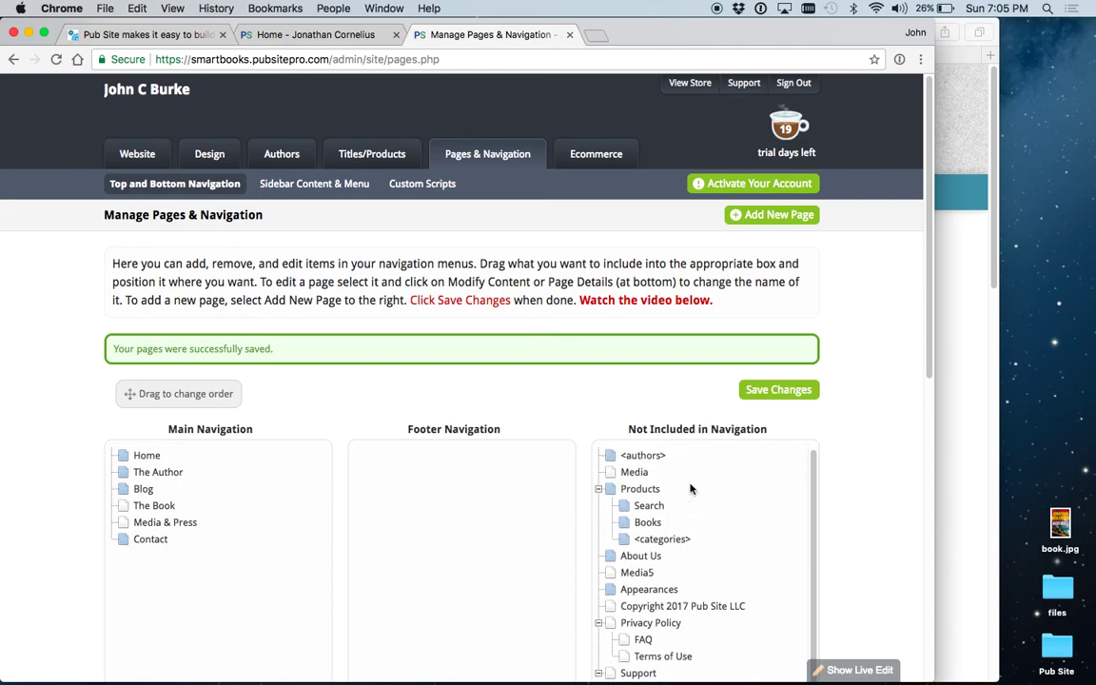
left_click(611, 472)
left_click_drag(611, 473, 194, 532)
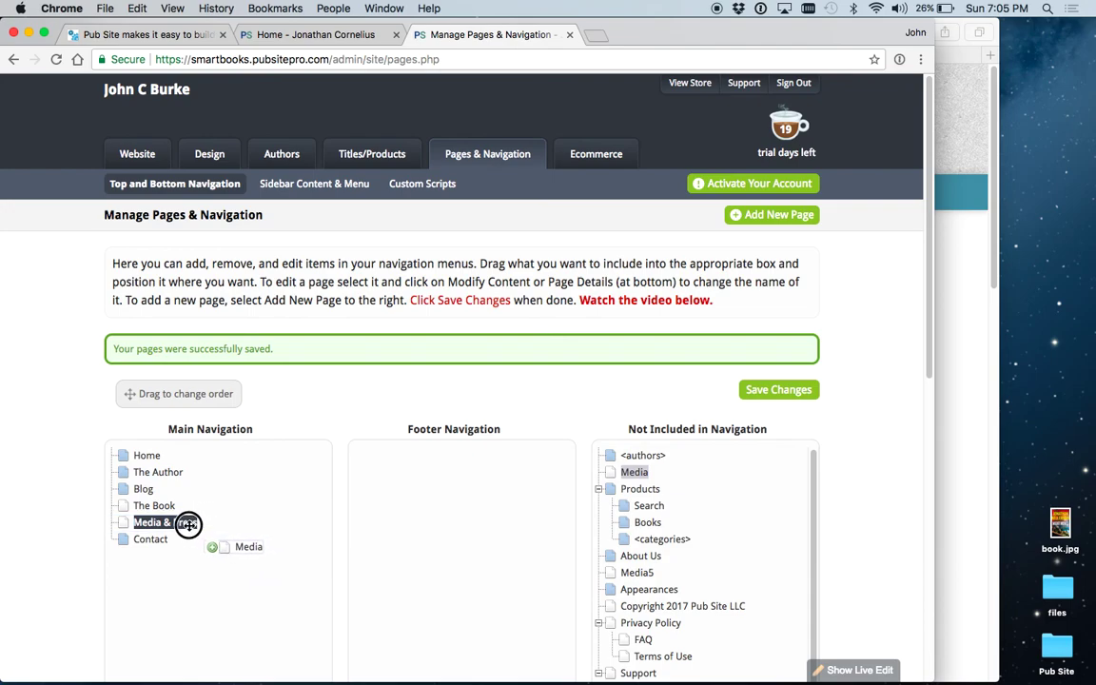
left_click_drag(189, 524, 183, 536)
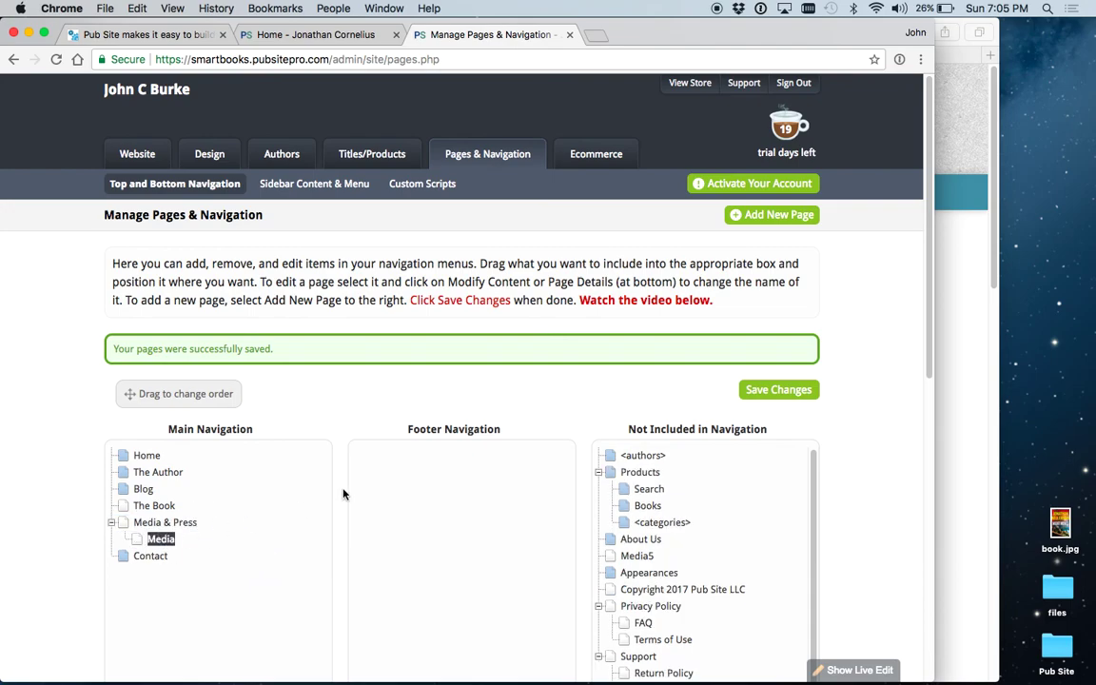
left_click(785, 390)
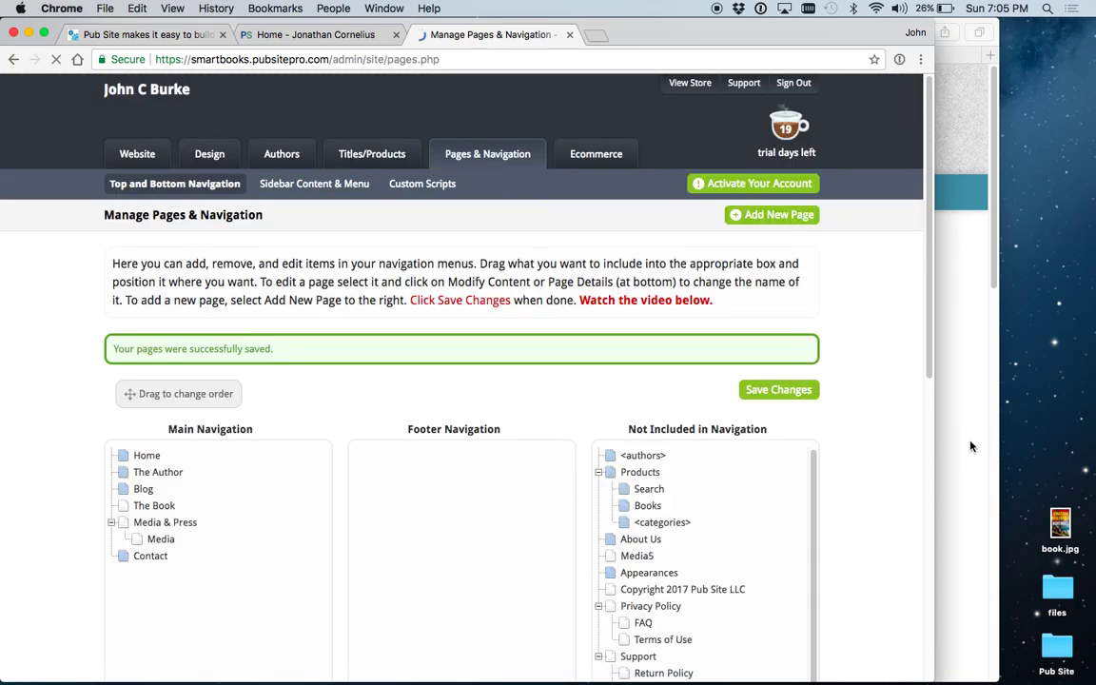
Step: In Safari, reload the live Media & Press page and check its submenu for the Media page
left_click(971, 440)
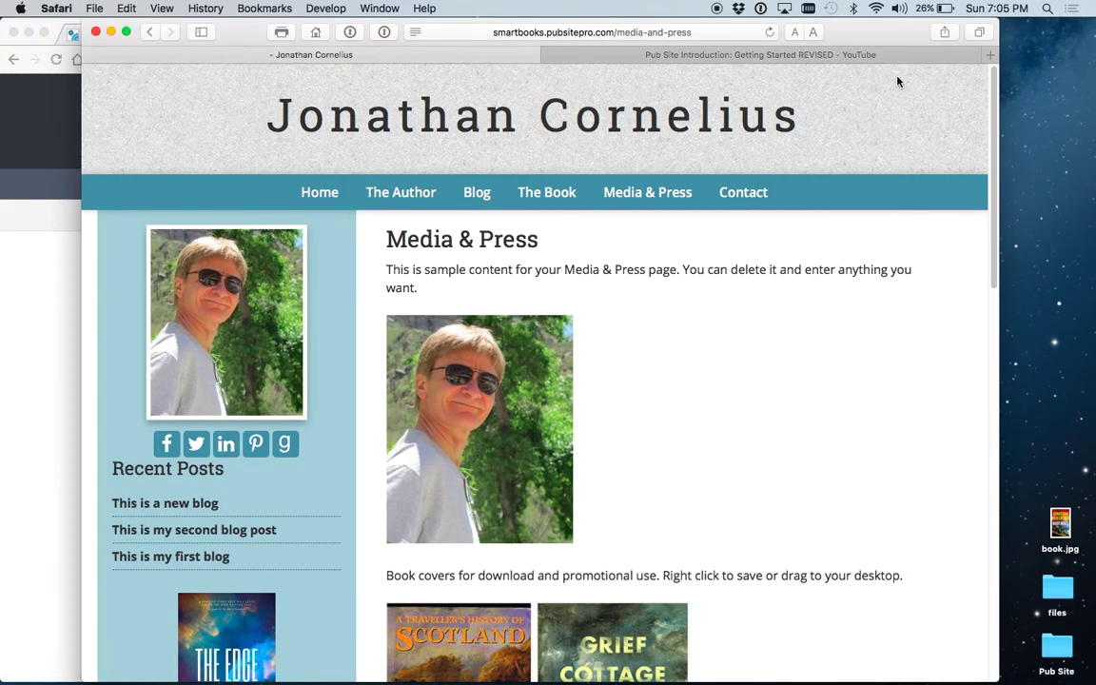
left_click(770, 32)
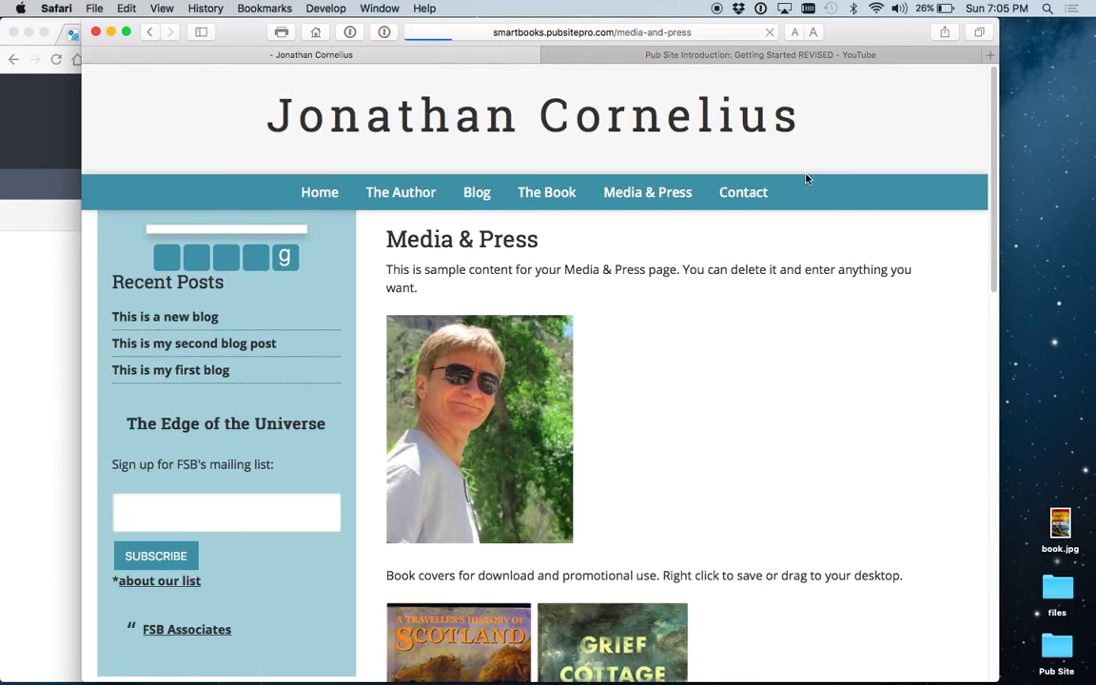
mouse_move(673, 197)
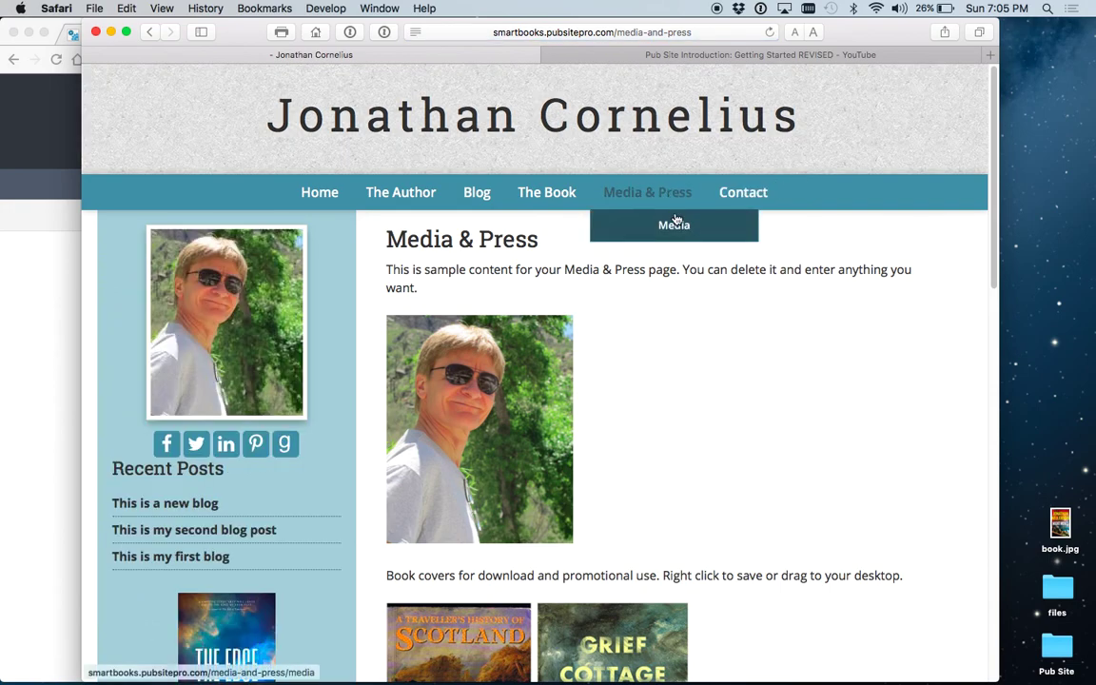
left_click(673, 226)
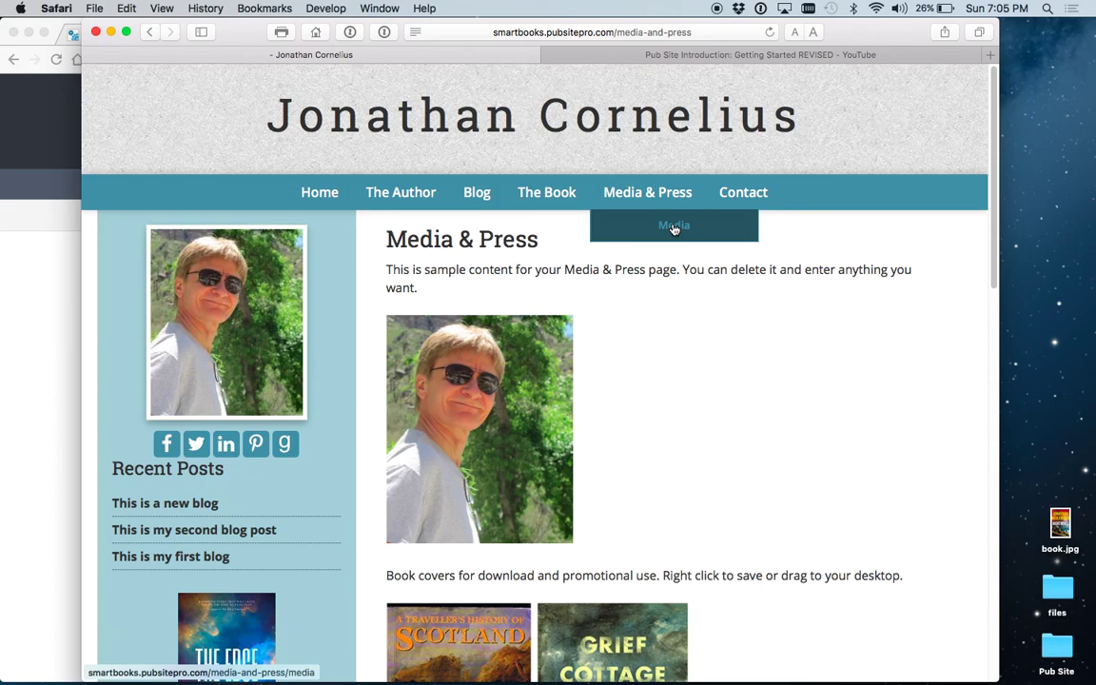
left_click(745, 59)
left_click(412, 59)
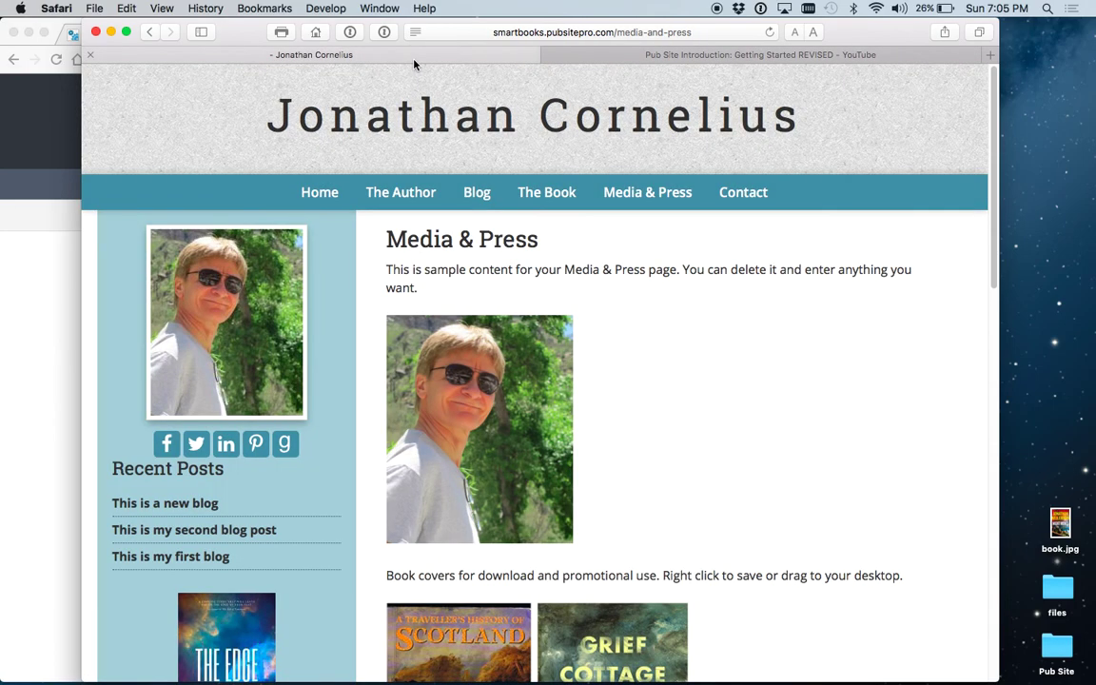
Step: Back in Chrome, move Terms of Use from Not Included in Navigation into Footer Navigation and save the changes
left_click(53, 253)
scroll(382, 352, "down", 1)
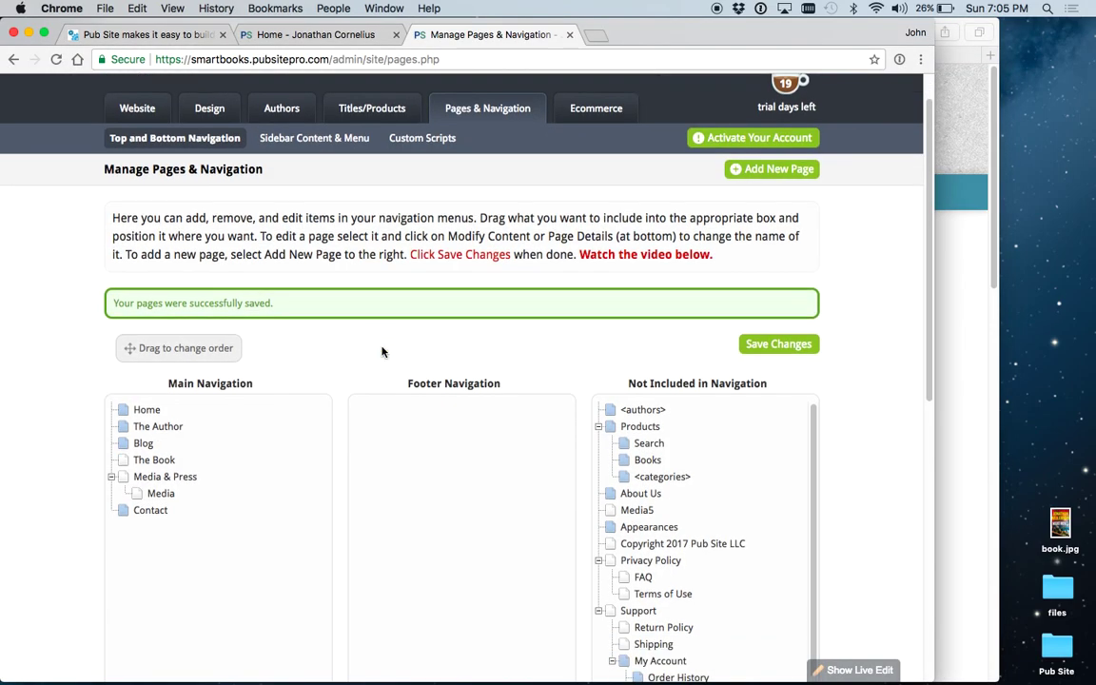
scroll(382, 352, "down", 2)
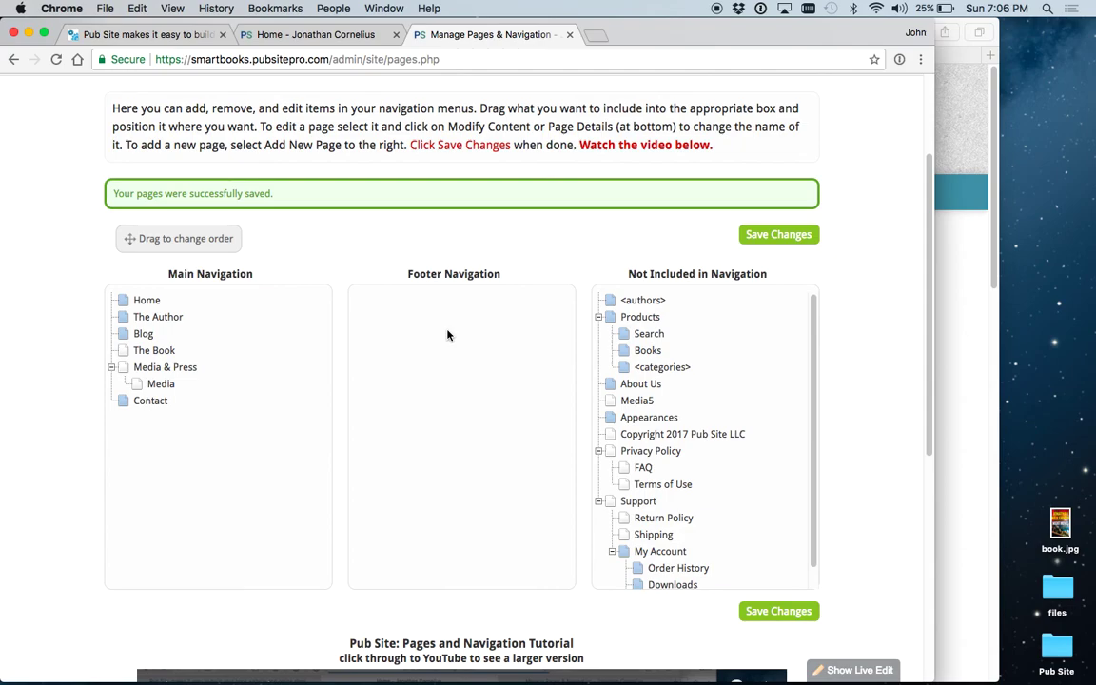
scroll(447, 335, "down", 2)
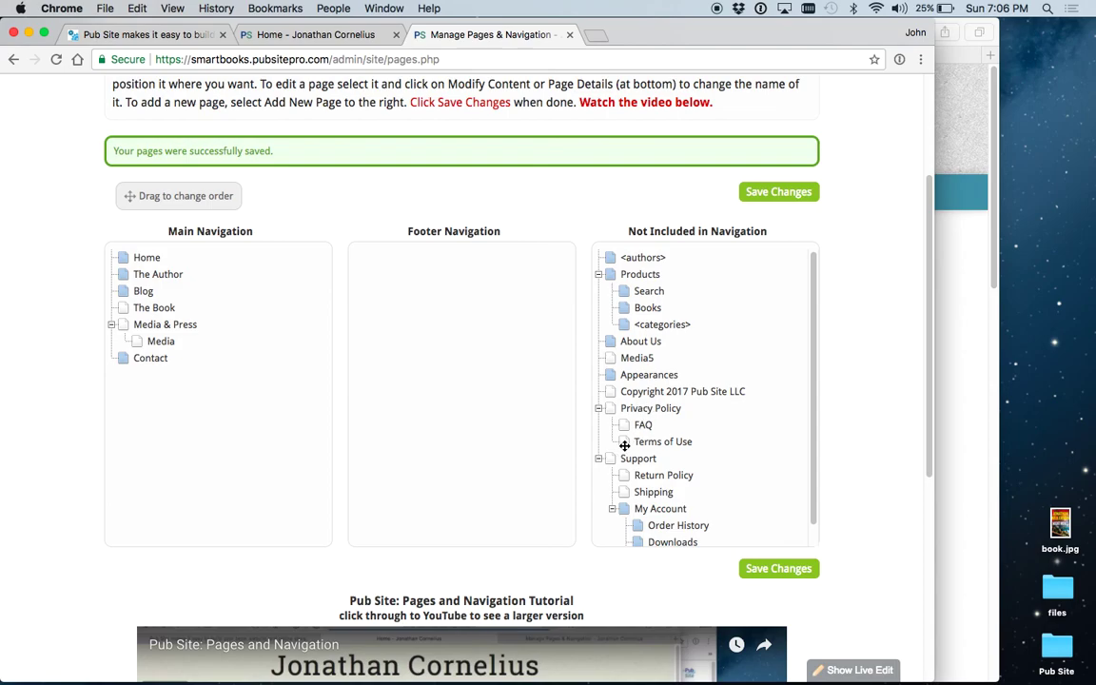
left_click_drag(633, 441, 428, 256)
left_click(793, 190)
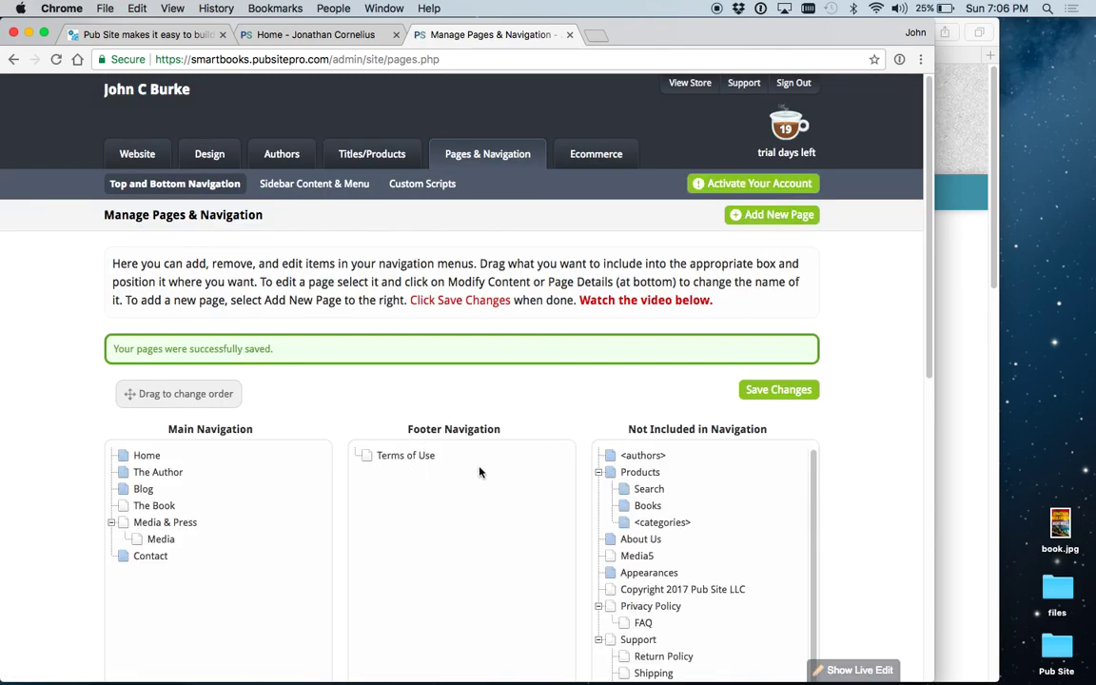
Step: Open the Custom Scripts page and examine the field for code added to the <head> of all pages
scroll(888, 443, "down", 3)
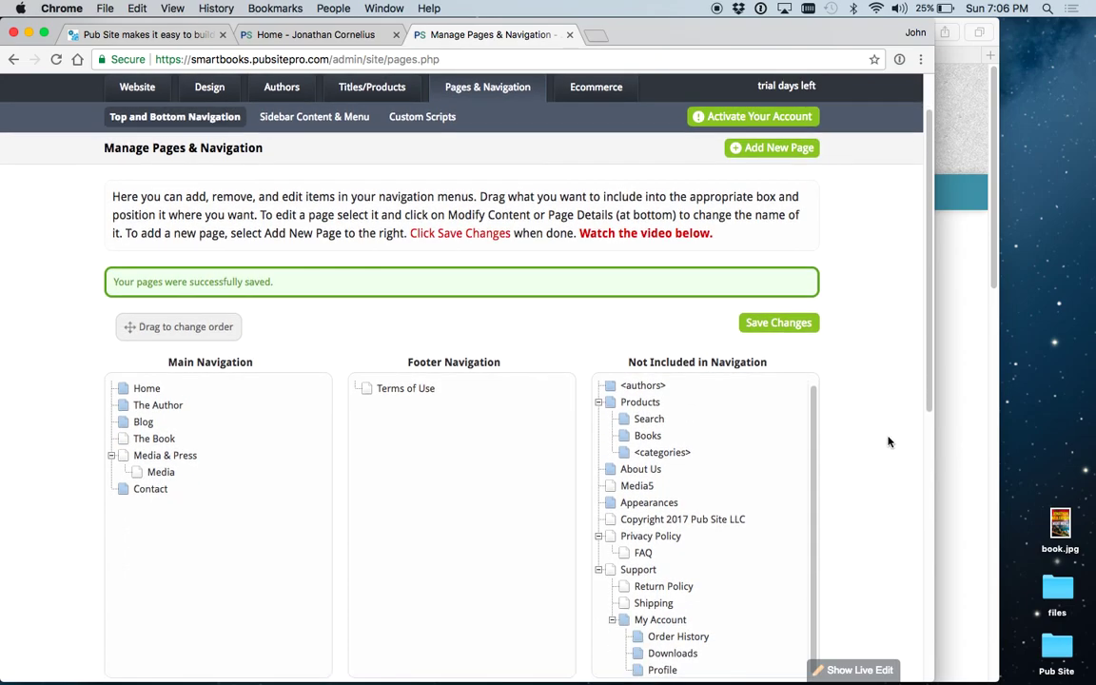
scroll(888, 441, "up", 2)
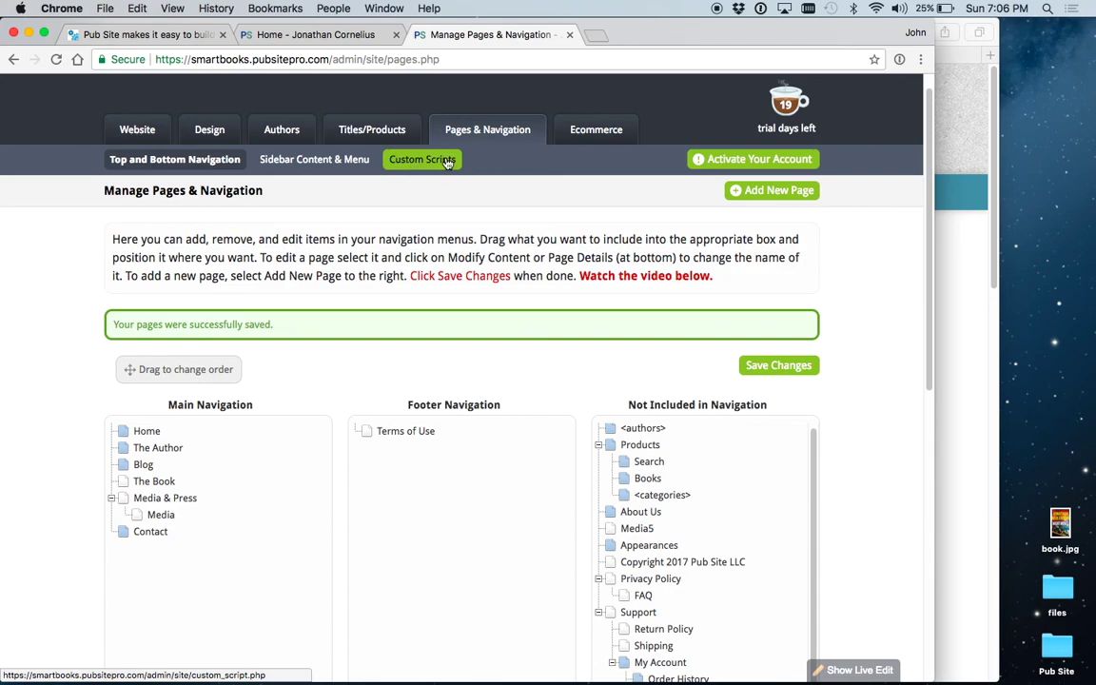
left_click(445, 162)
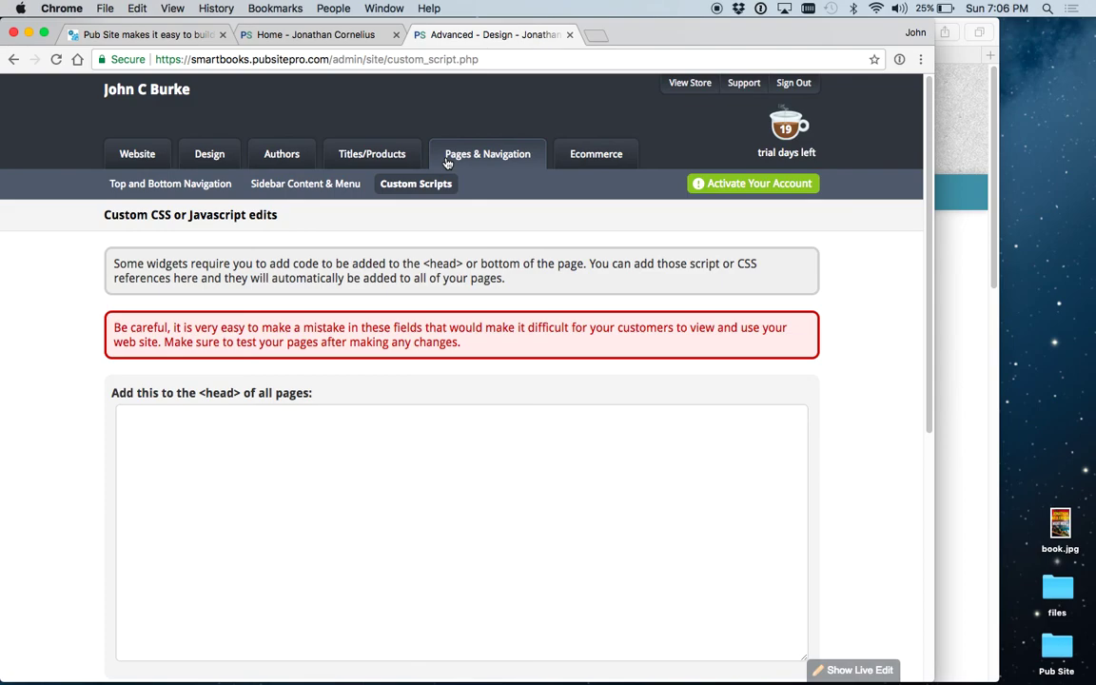
scroll(92, 345, "down", 5)
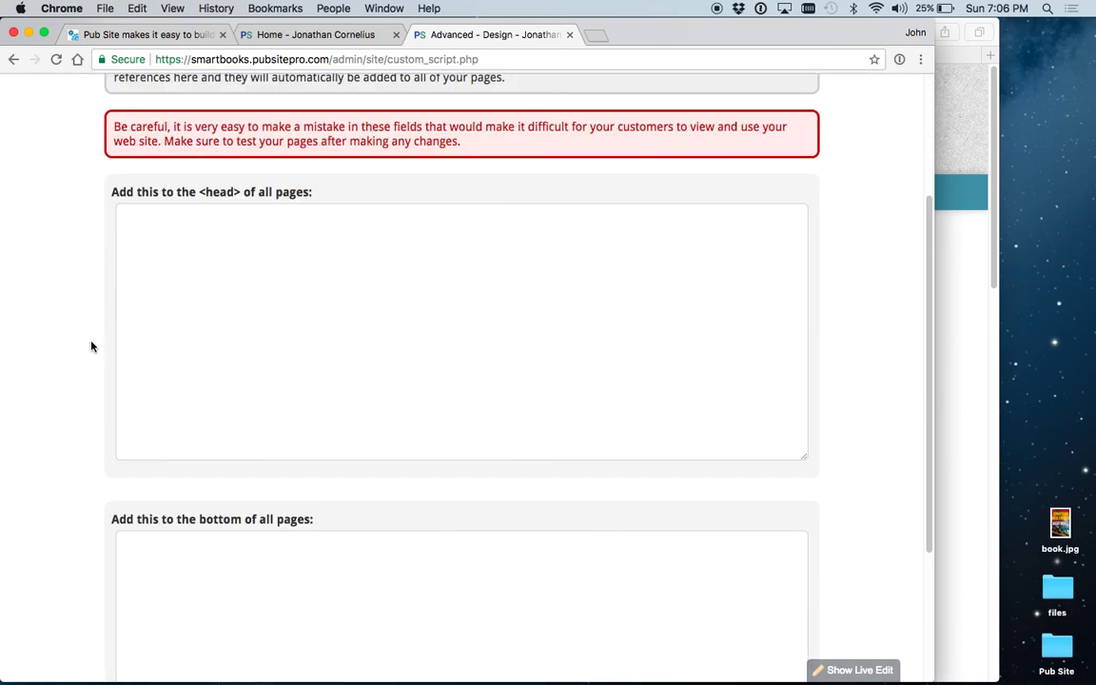
scroll(91, 345, "down", 1)
scroll(92, 345, "down", 1)
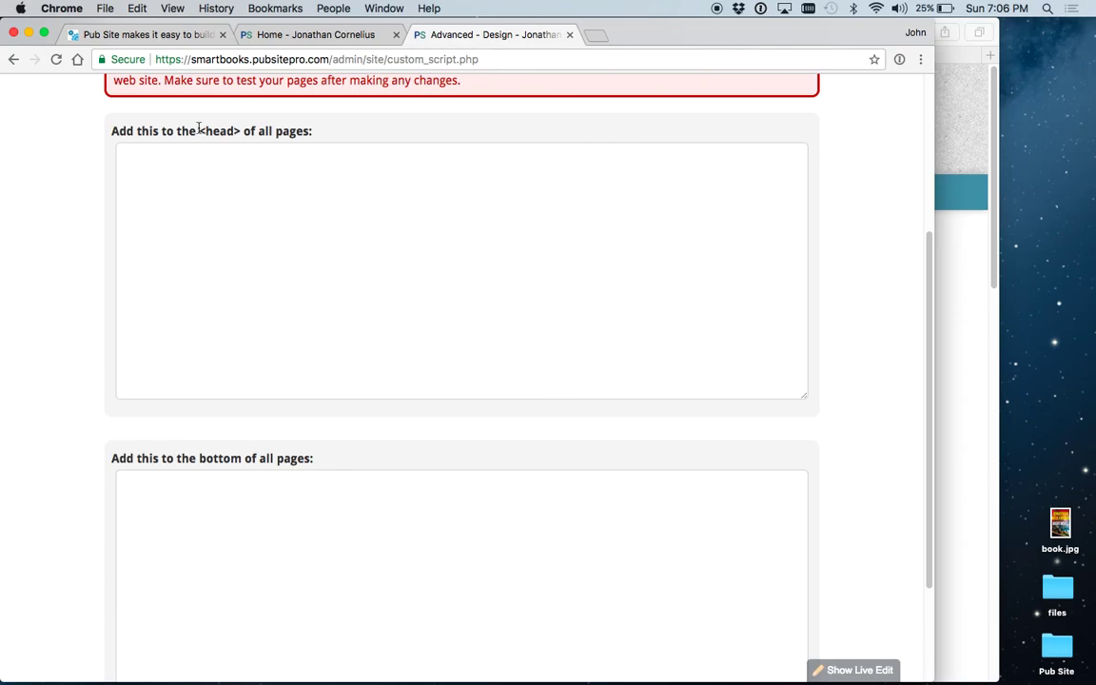
left_click_drag(199, 128, 242, 130)
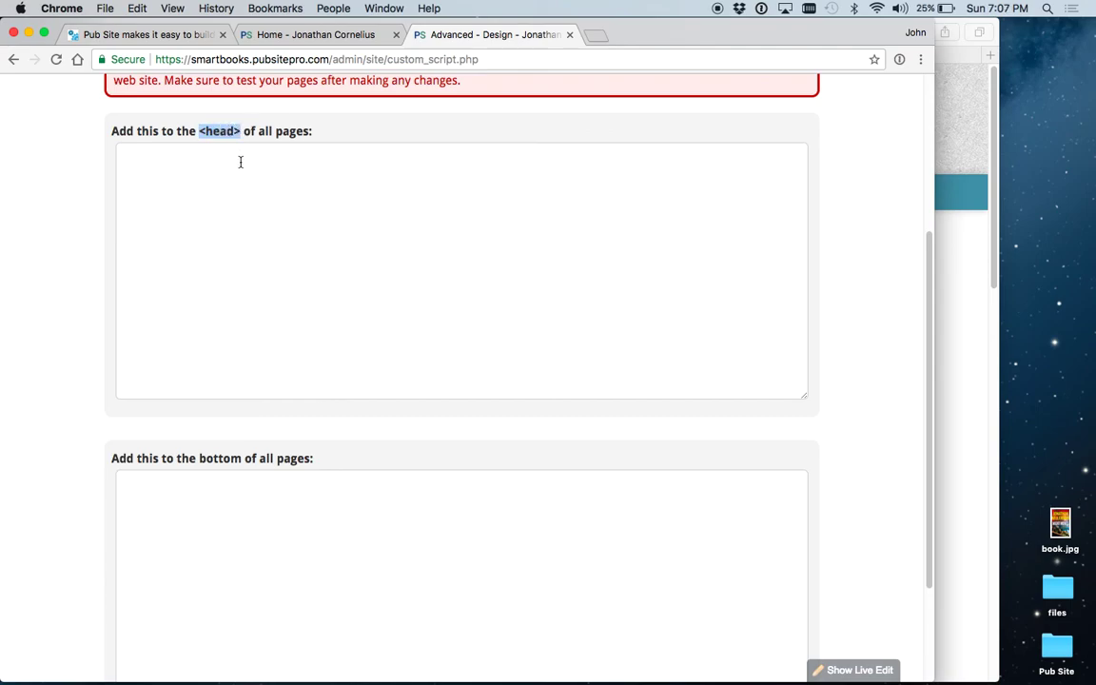
left_click(224, 129)
left_click(176, 162)
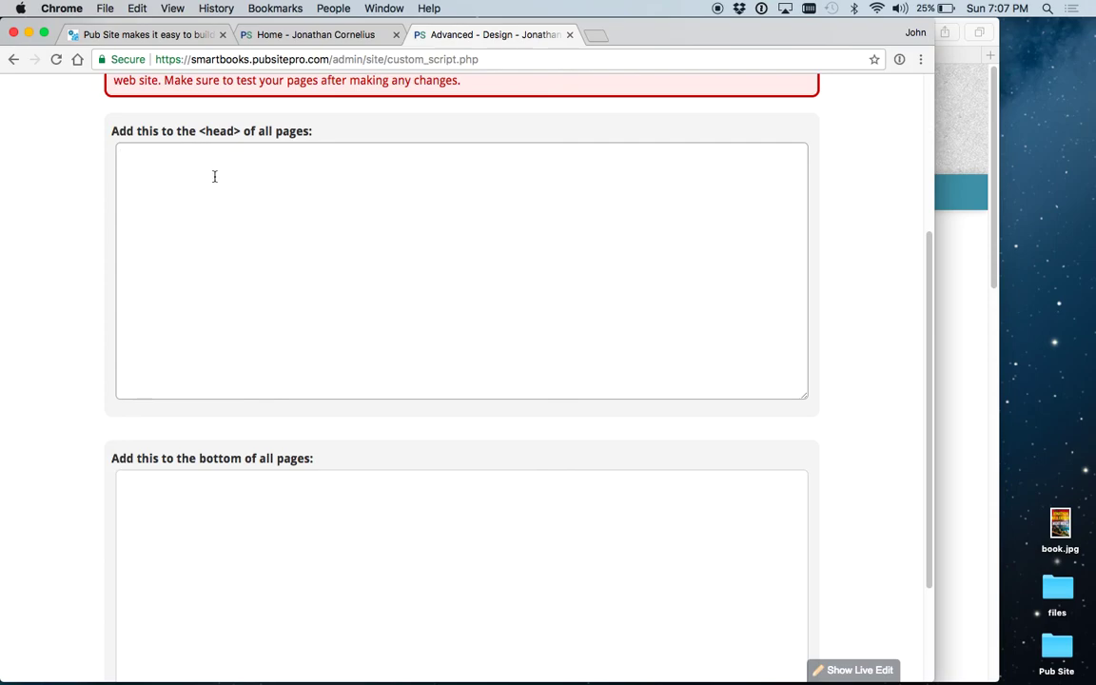
Step: Examine the field for code added to the bottom of all pages, and return to Top and Bottom Navigation
left_click(210, 513)
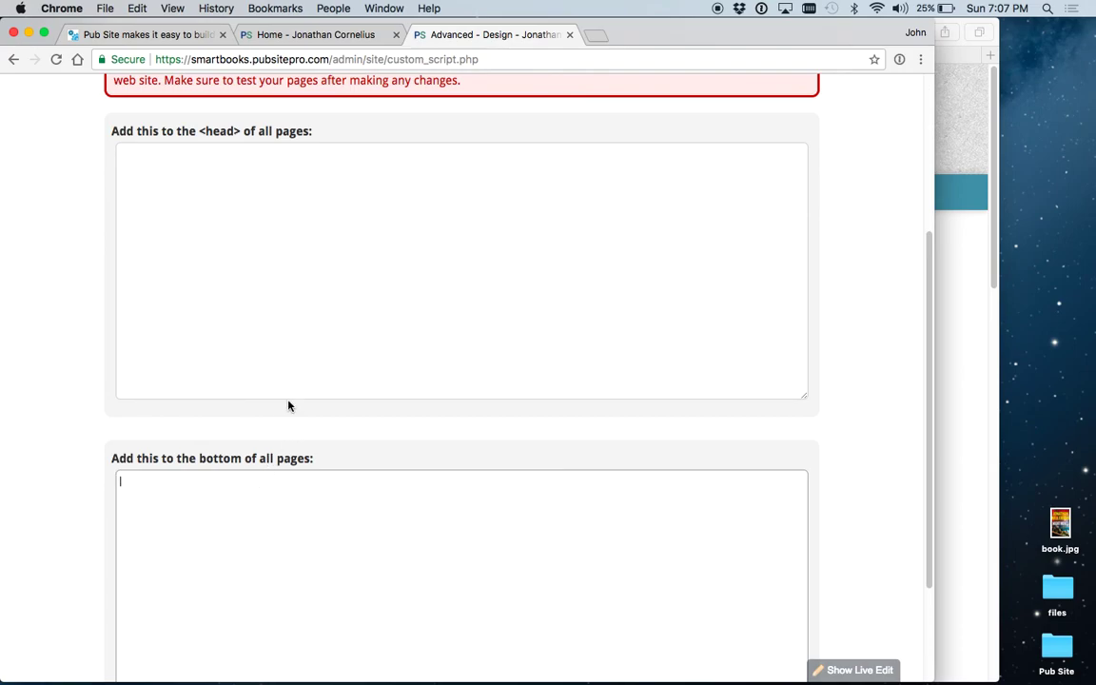
scroll(288, 400, "up", 1)
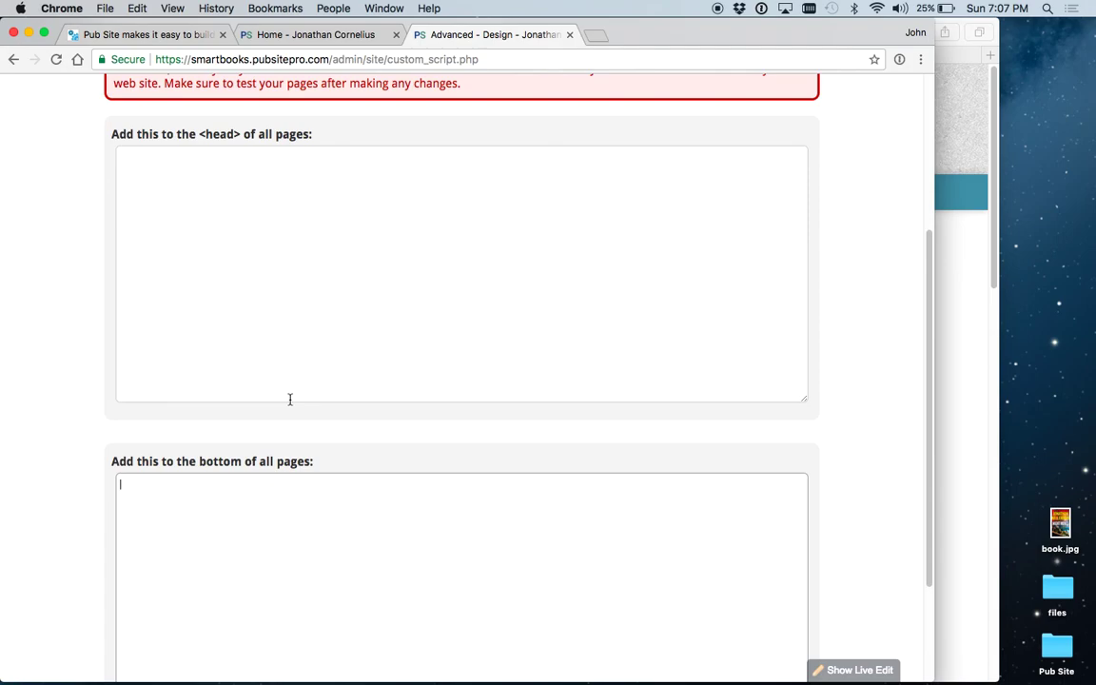
scroll(289, 398, "up", 4)
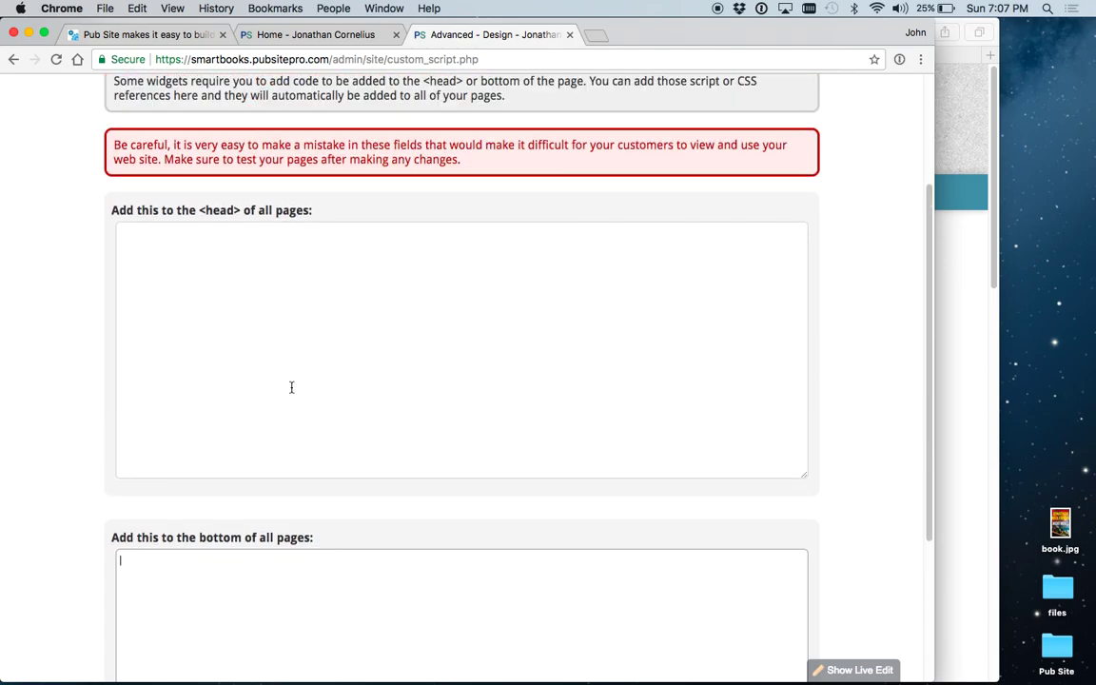
scroll(338, 228, "up", 5)
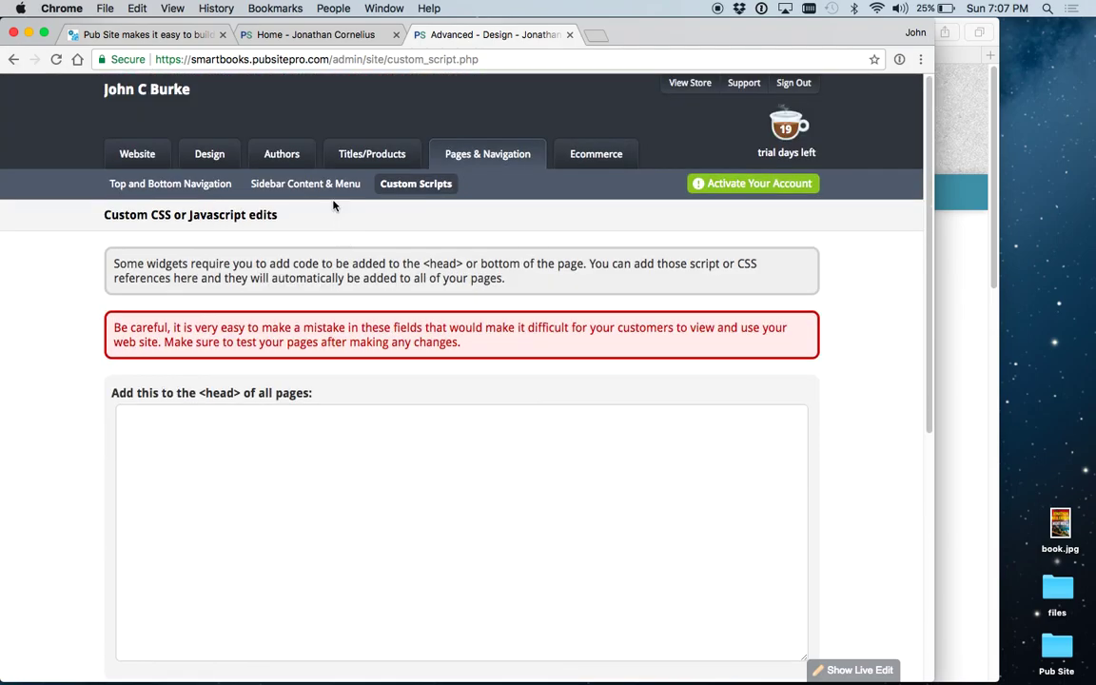
left_click(174, 183)
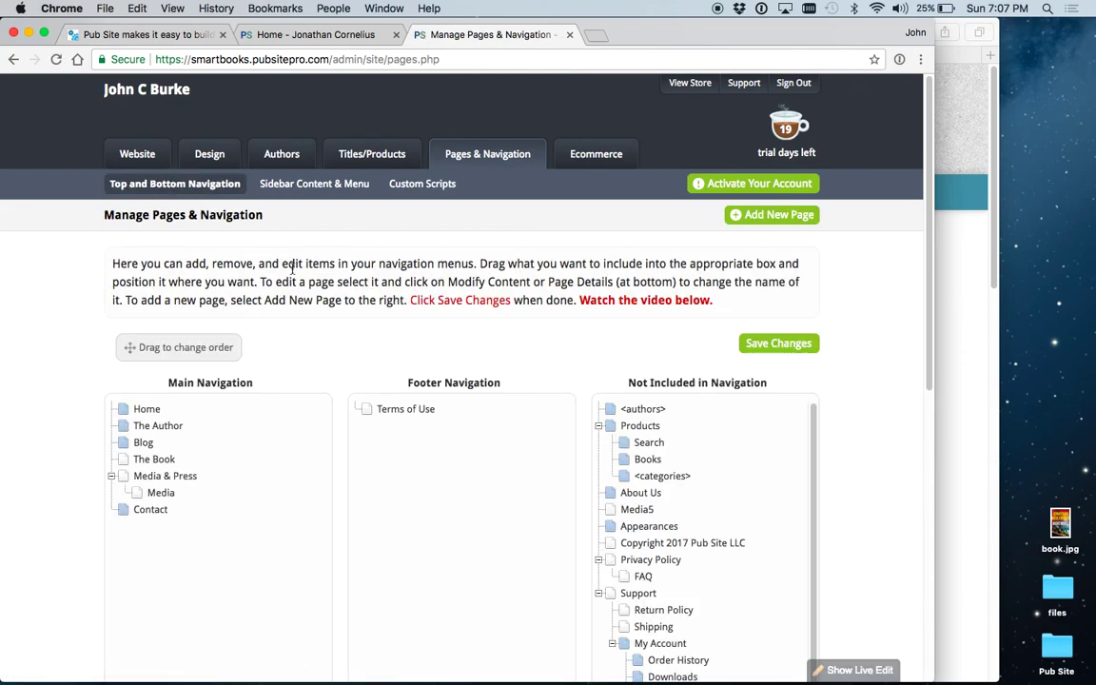